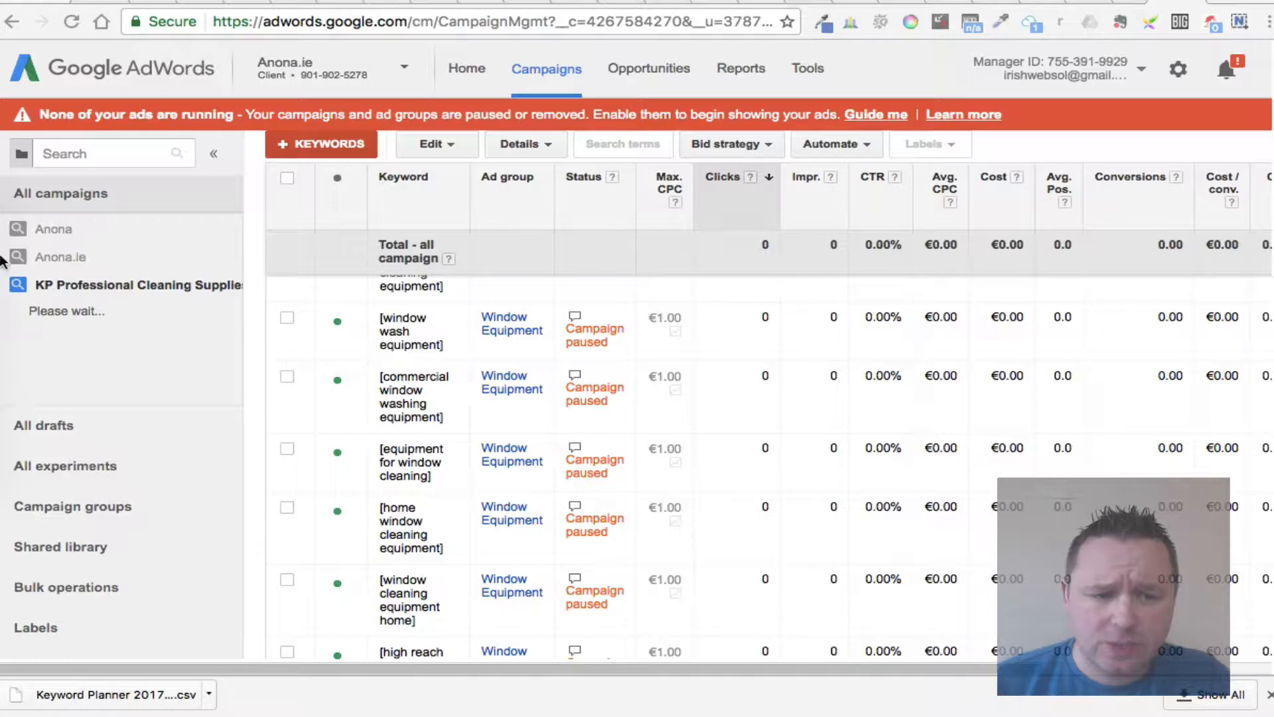
- Open the list of ad groups in the KP Professional Cleaning Supplies campaign
click(50, 233)
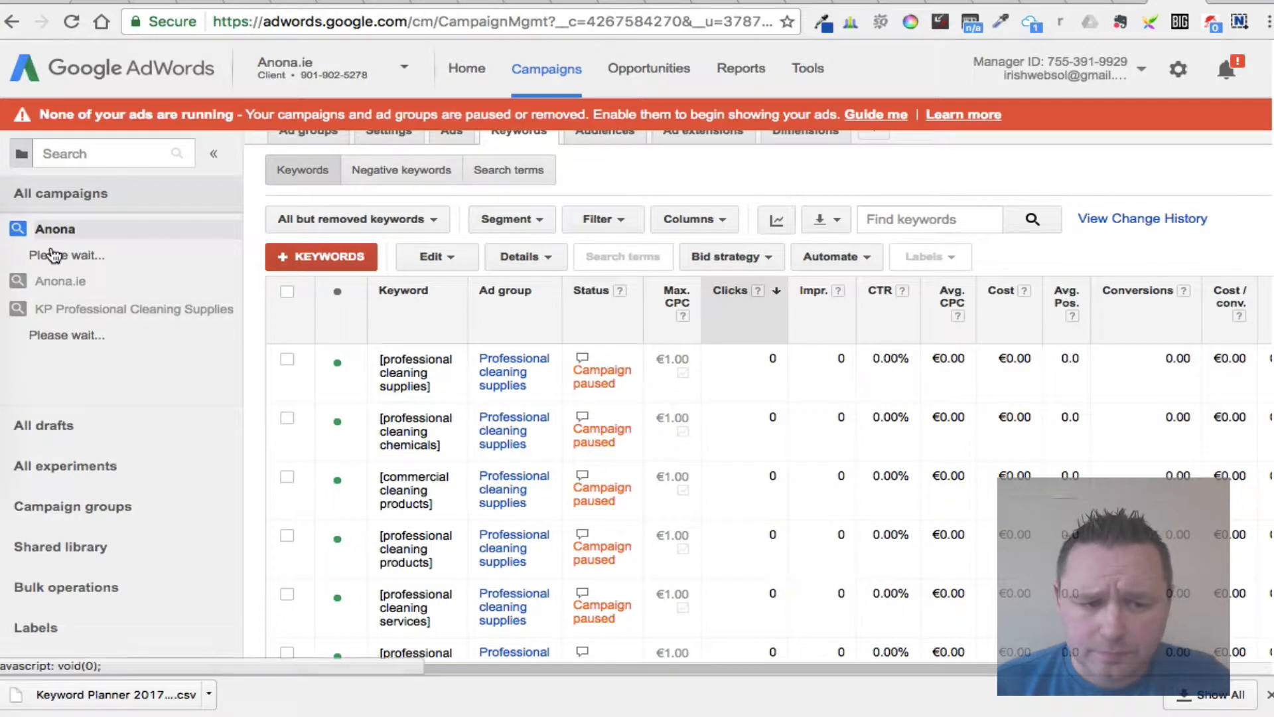
click(66, 308)
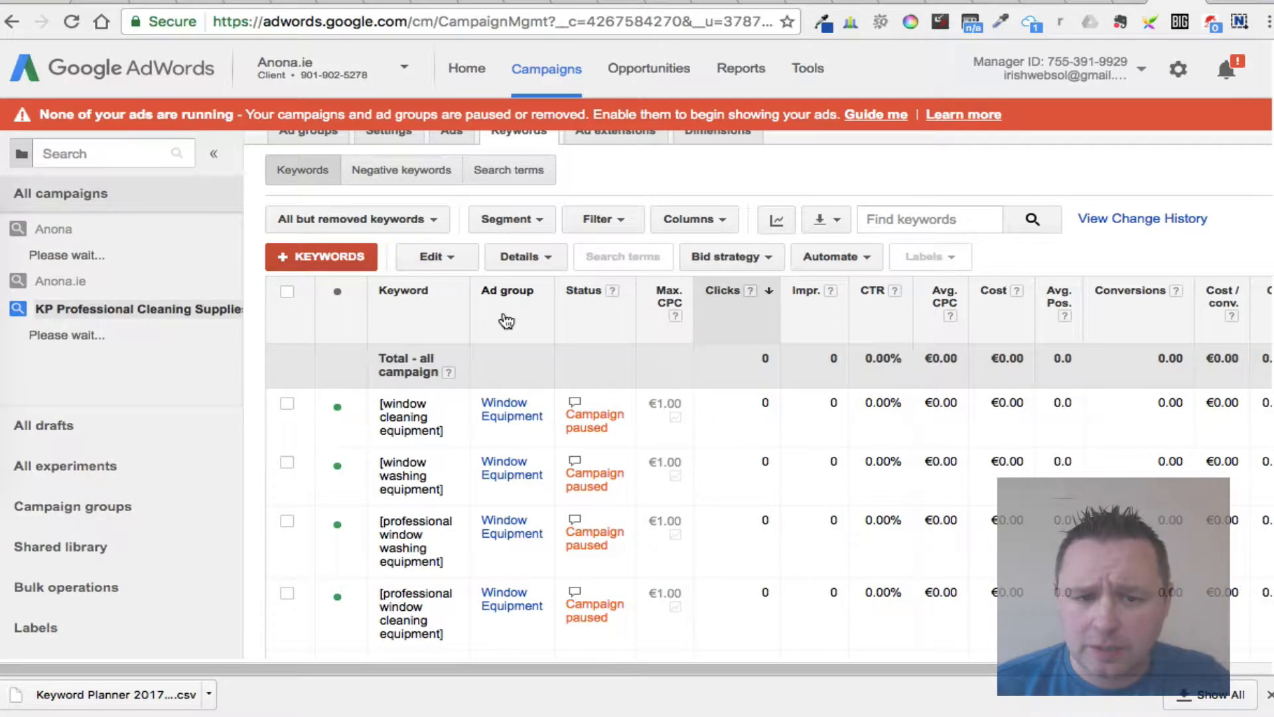
scroll(506, 320, up, 2)
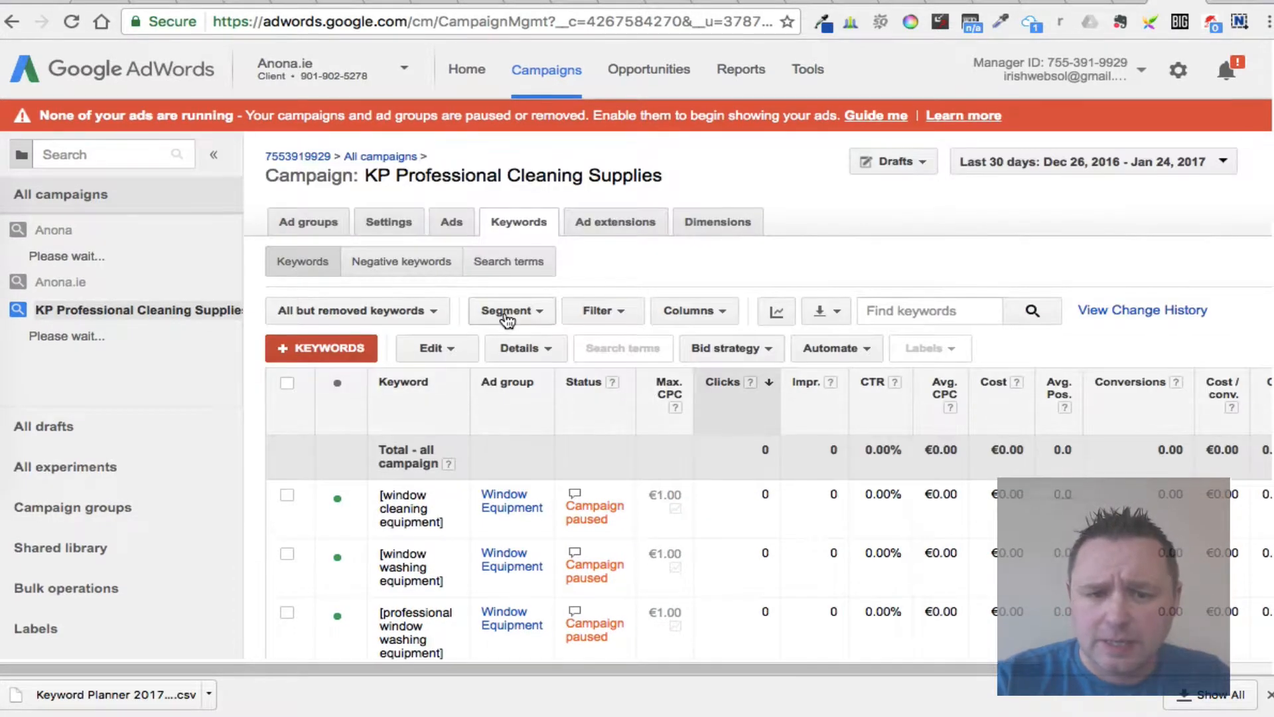
click(445, 220)
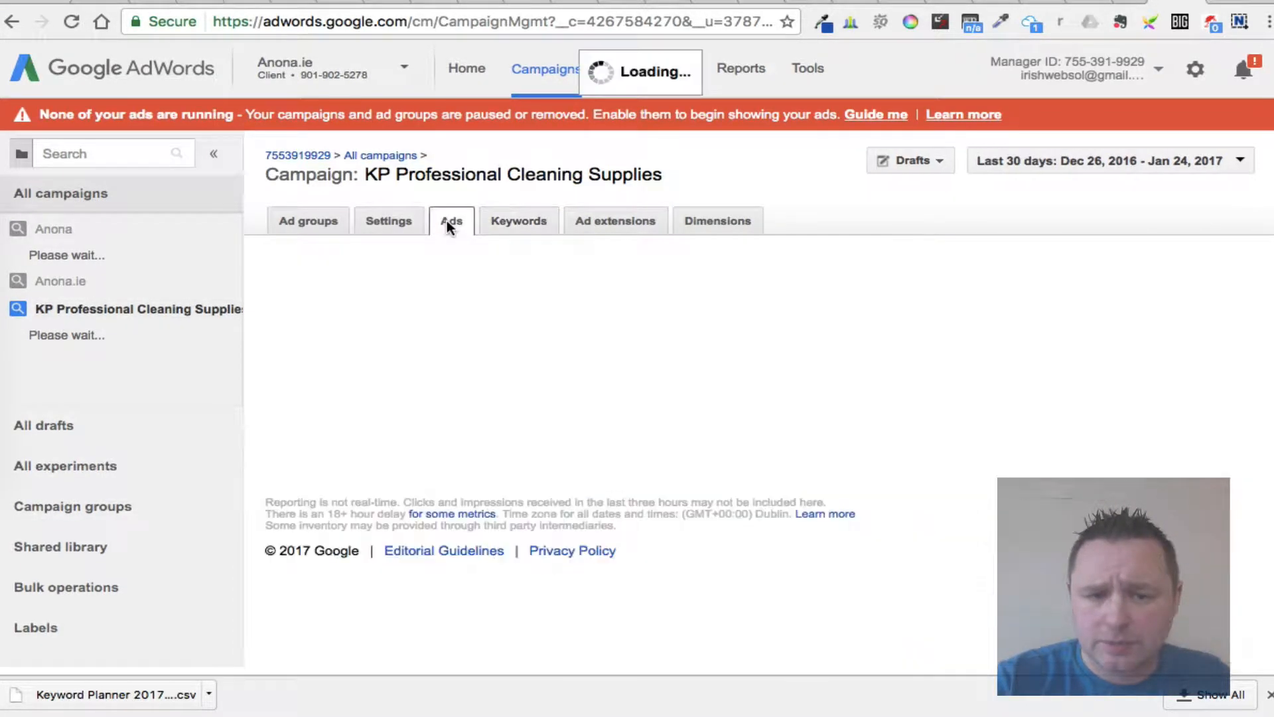
click(299, 222)
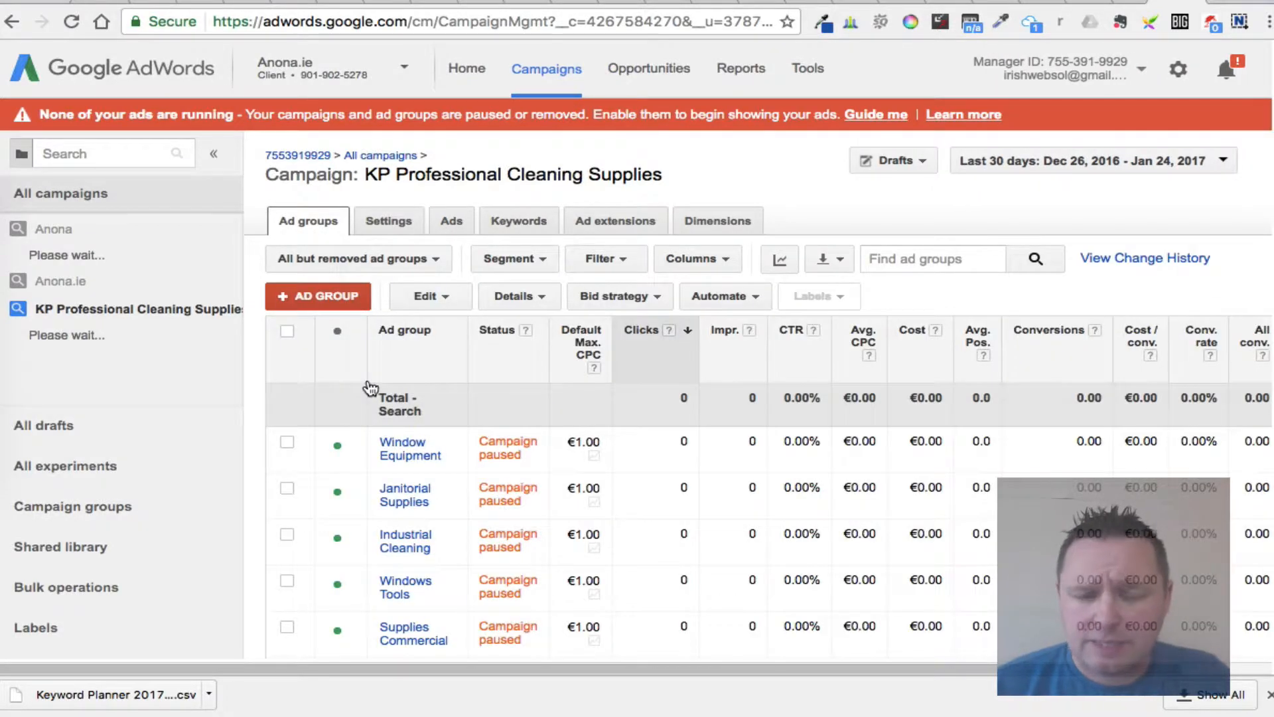
- Check the keywords in the Window Equipment ad group and return to the campaign's ad group list
click(398, 450)
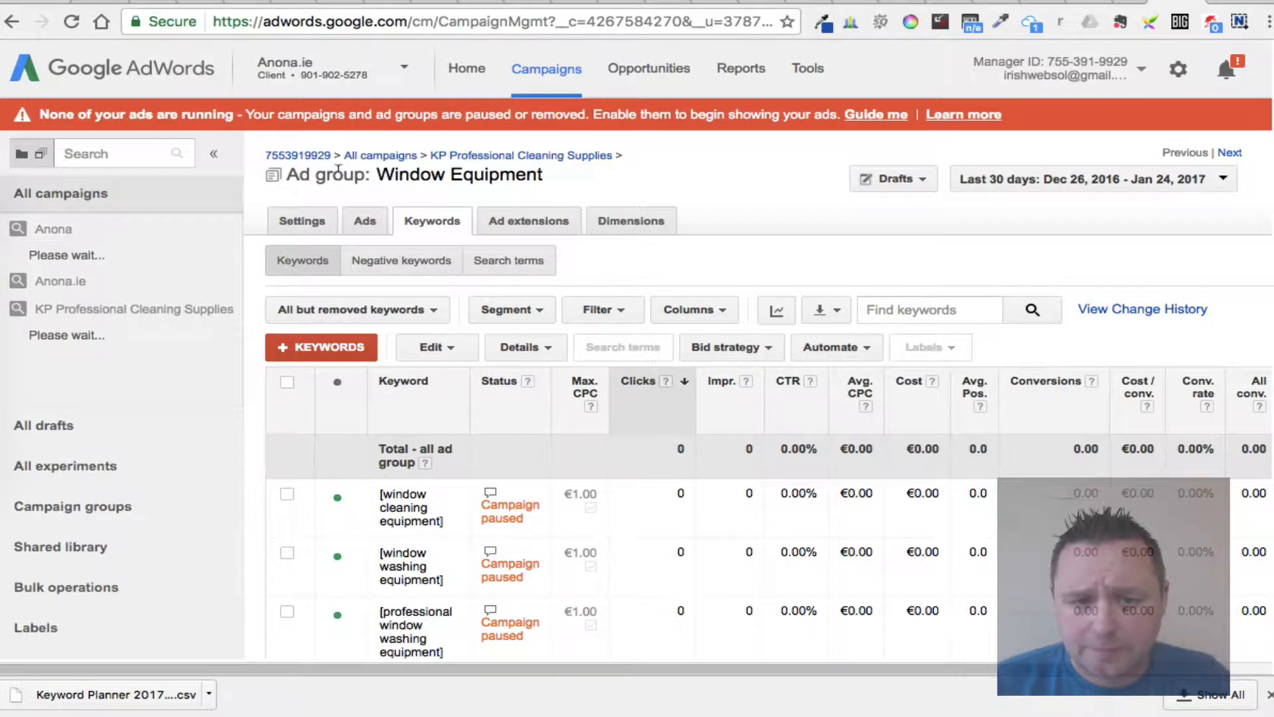
click(471, 156)
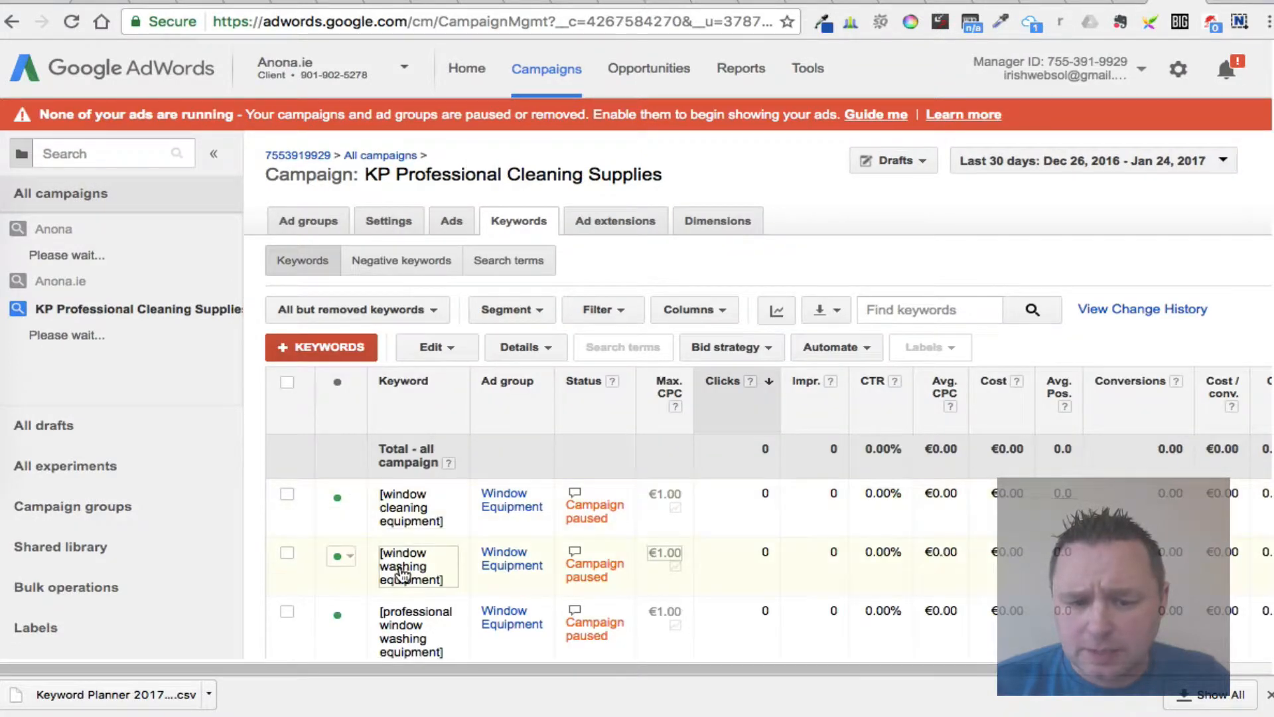
click(311, 220)
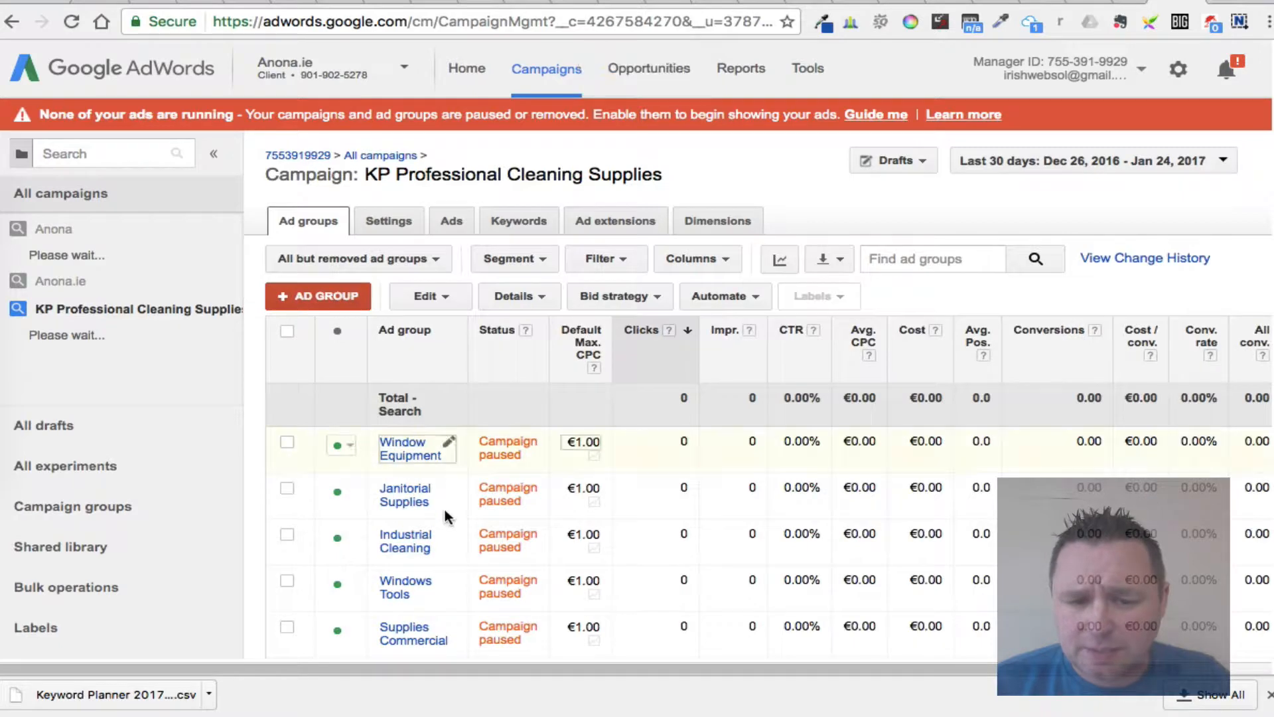
- Change the match type of all keywords in the Janitorial Supplies ad group from broad match to exact match
click(402, 499)
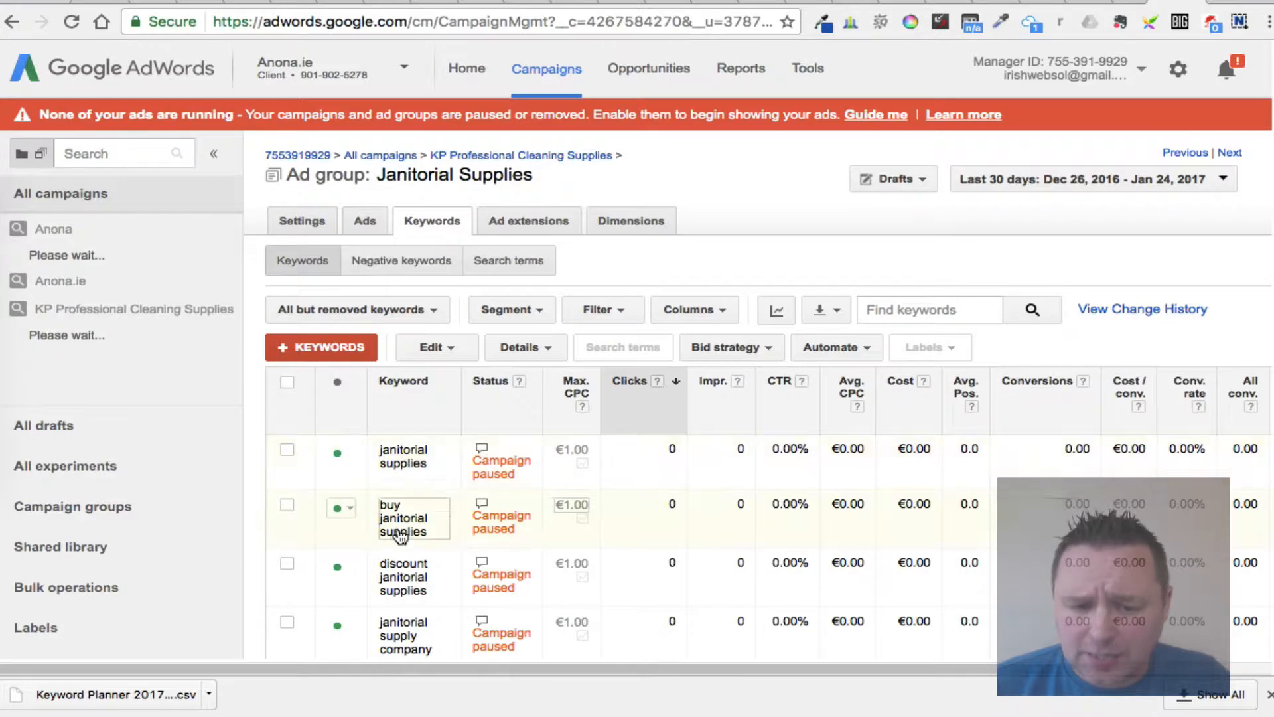
click(287, 382)
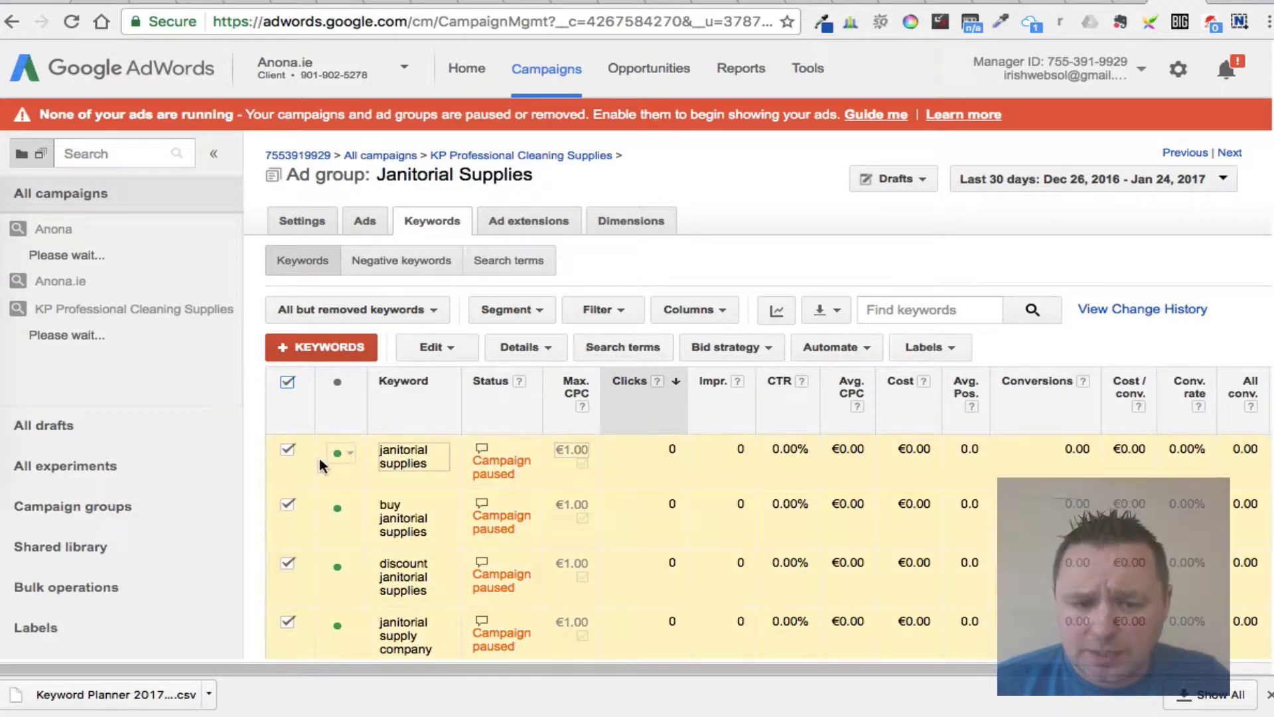
click(454, 344)
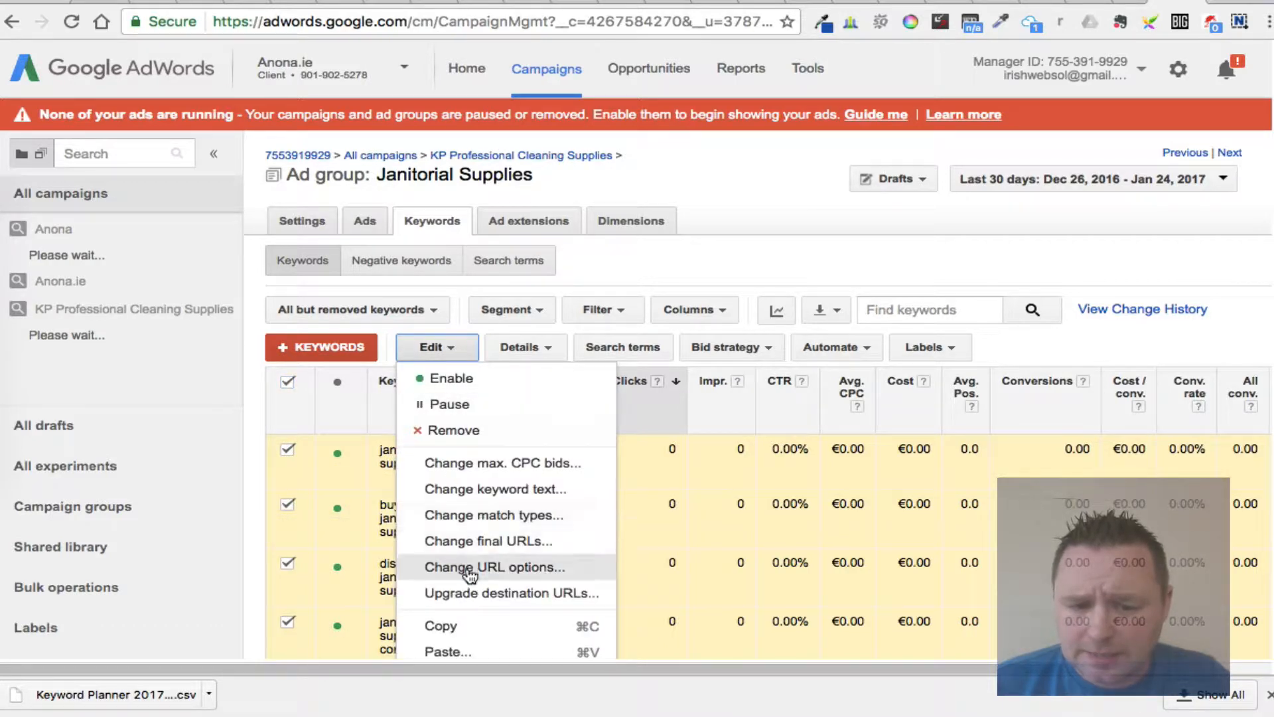
click(495, 516)
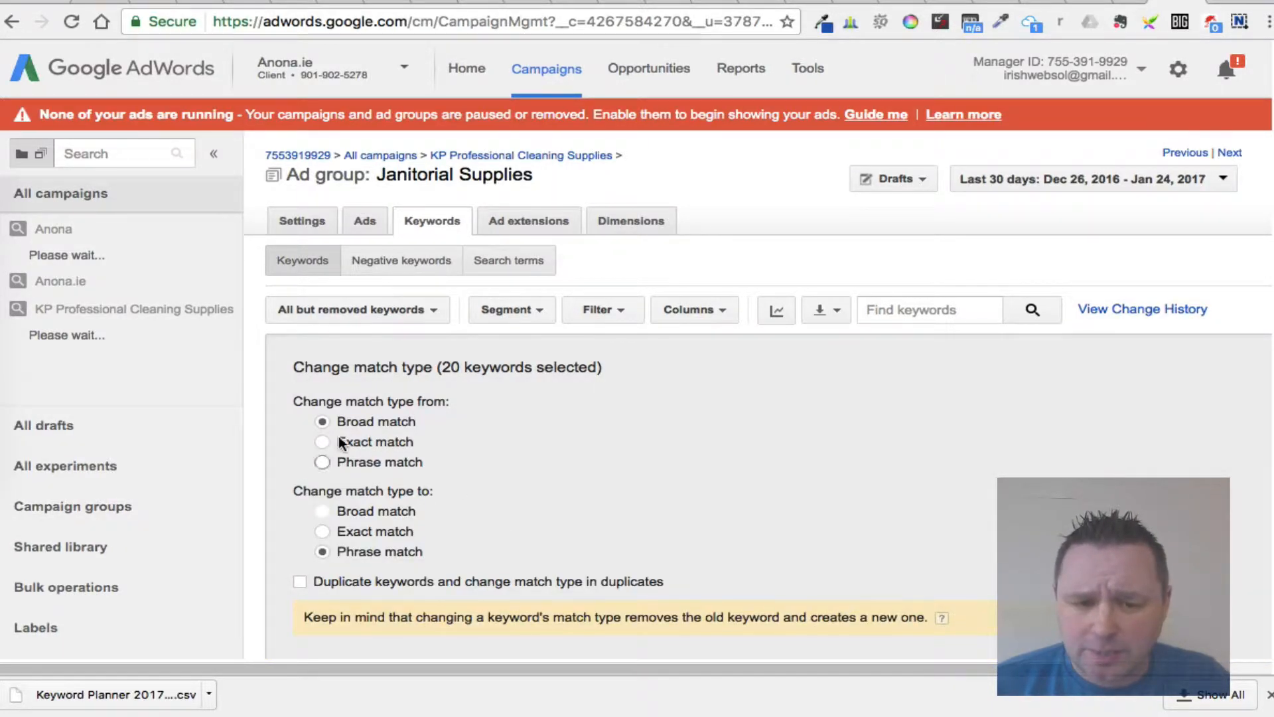
click(349, 531)
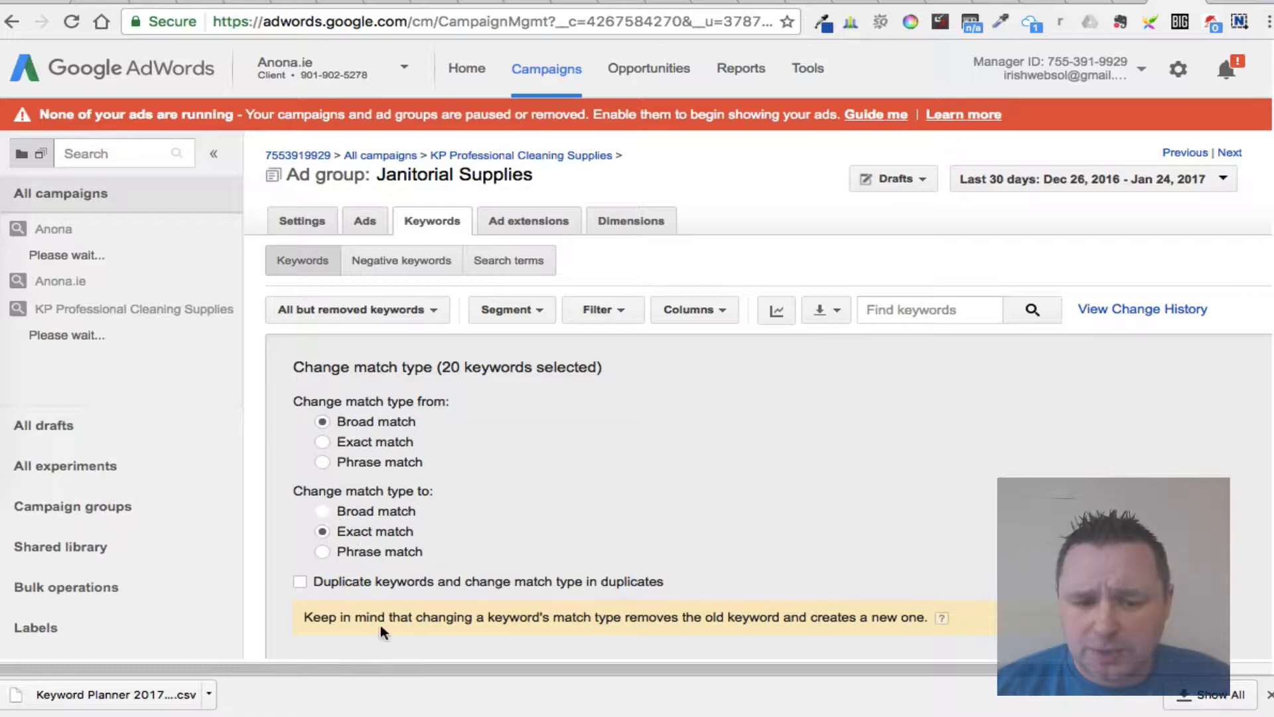
scroll(615, 594, down, 5)
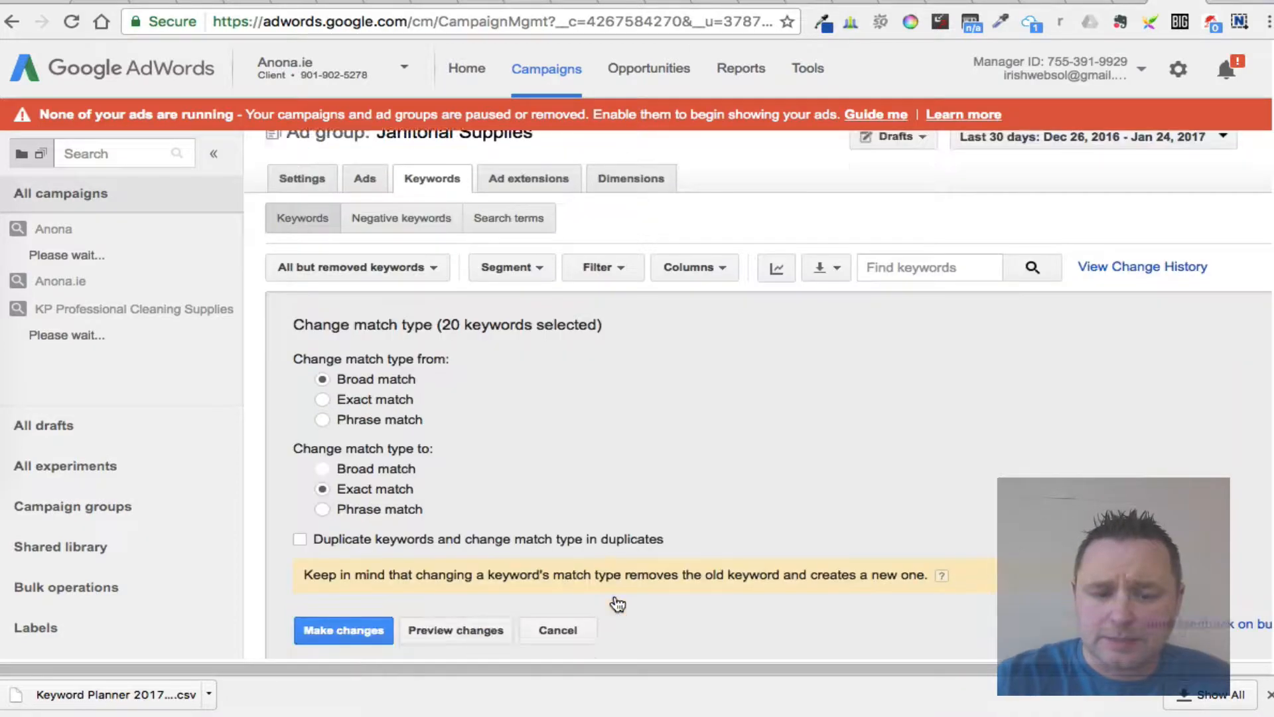
click(349, 393)
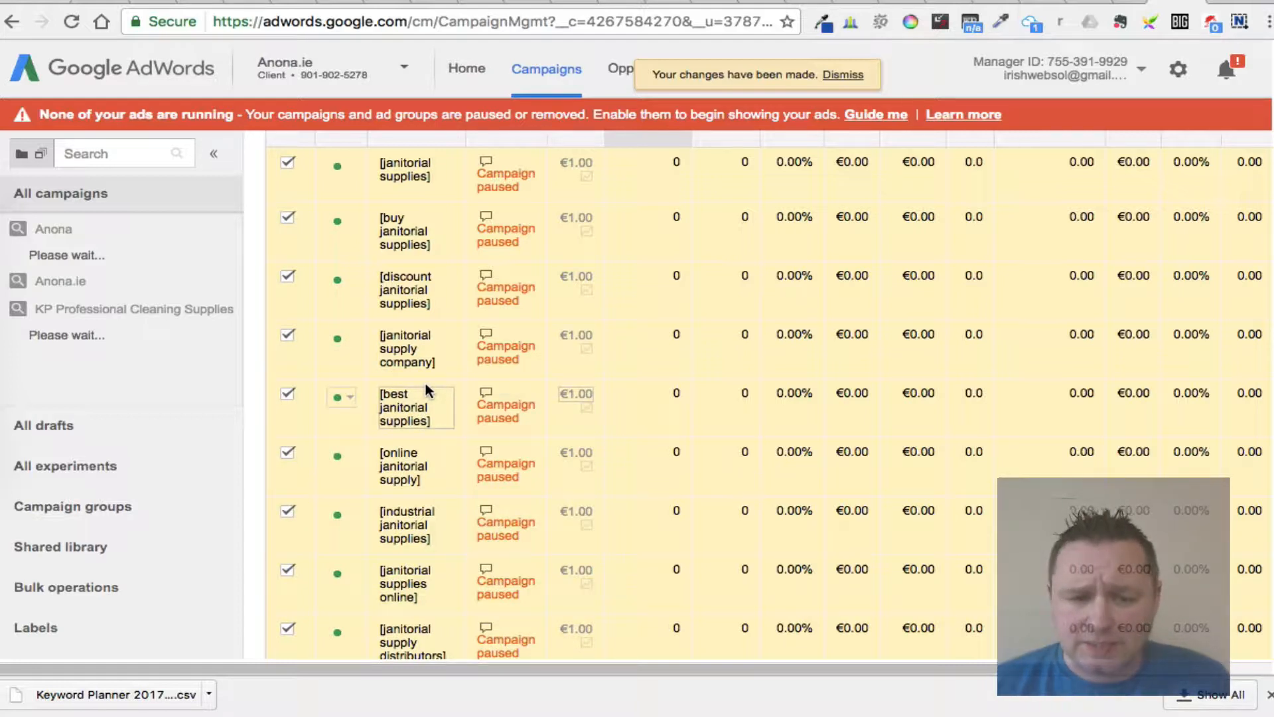
- Open the Industrial Cleaning ad group from the campaign's ad group list and select all its keywords
scroll(424, 383, up, 1)
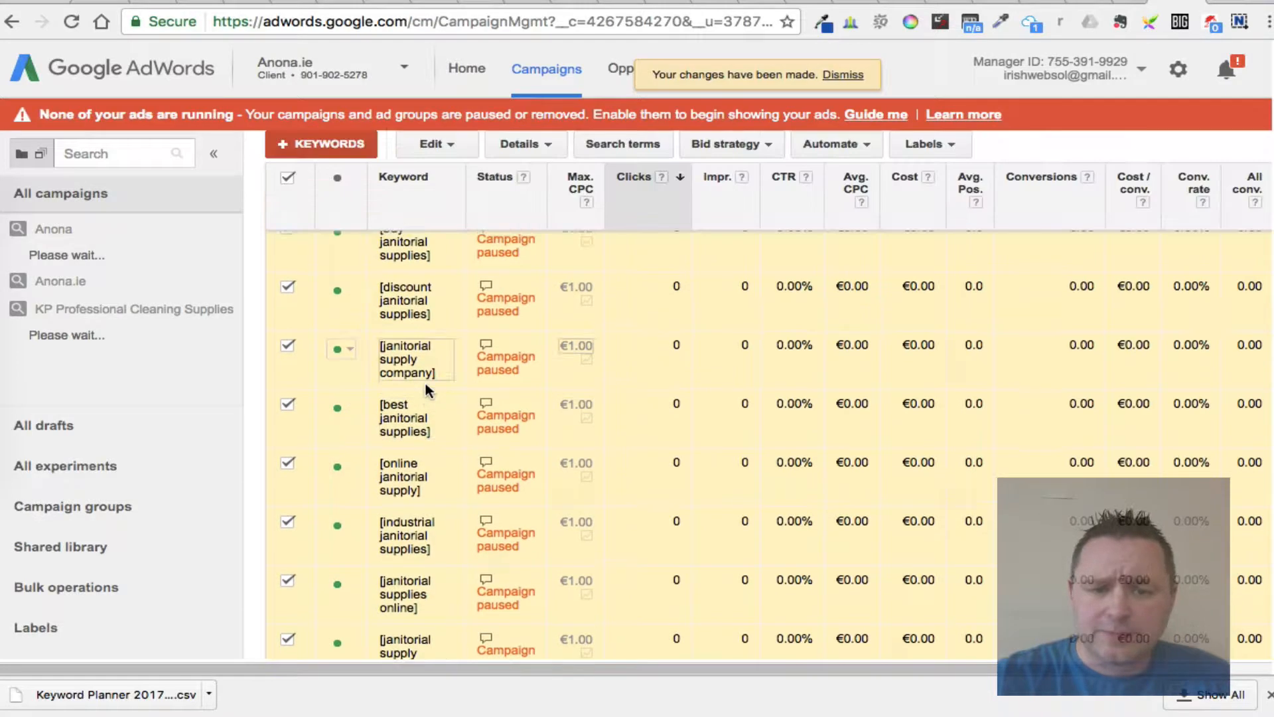
scroll(425, 384, up, 3)
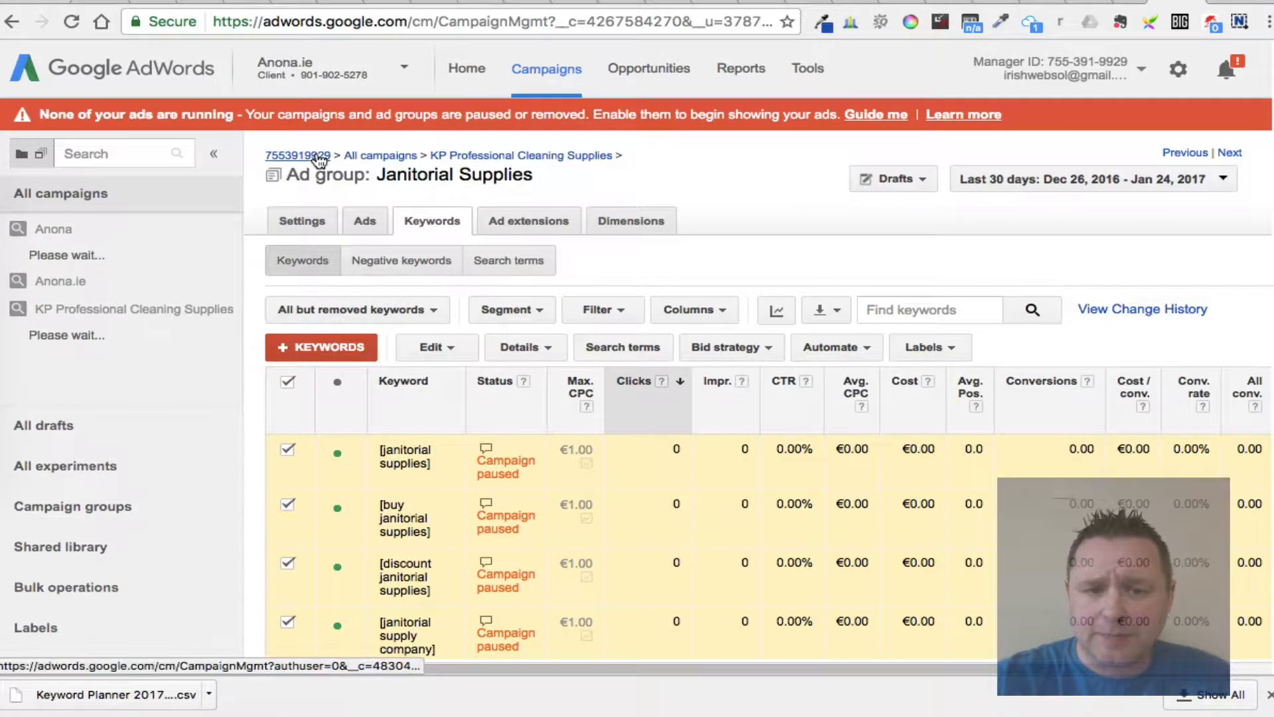
click(469, 159)
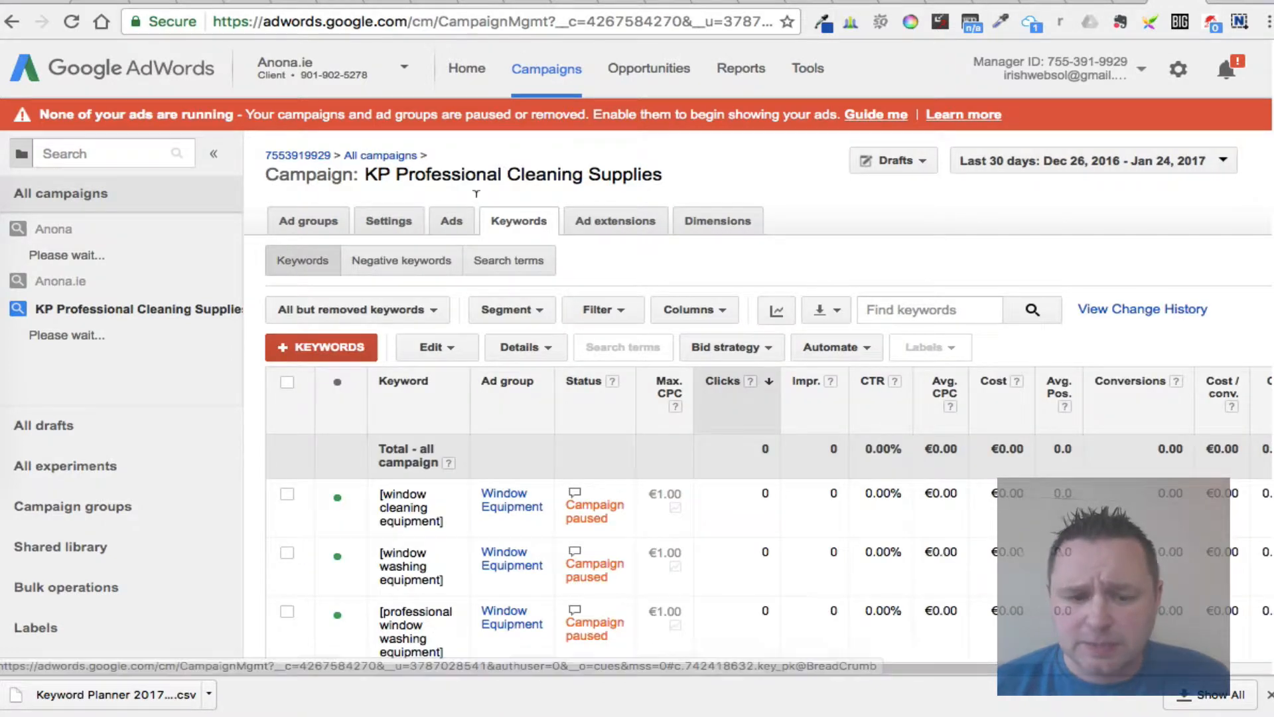
click(311, 221)
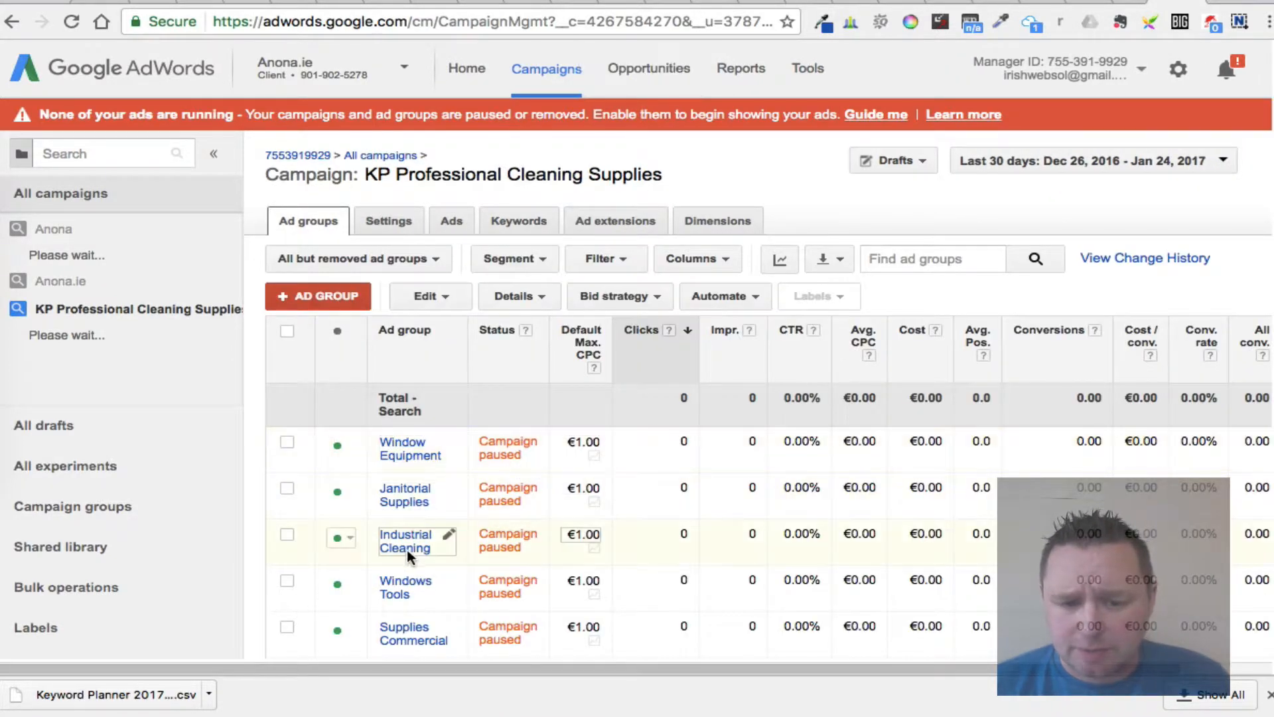
click(405, 550)
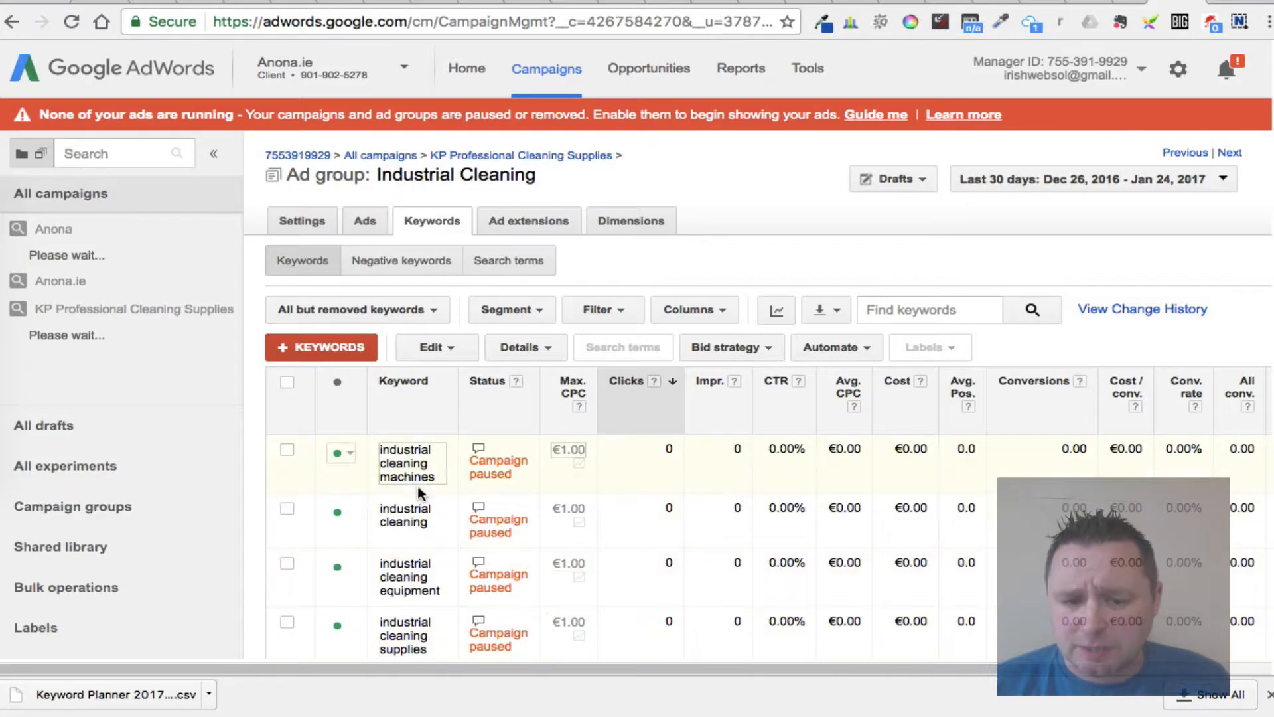
click(287, 382)
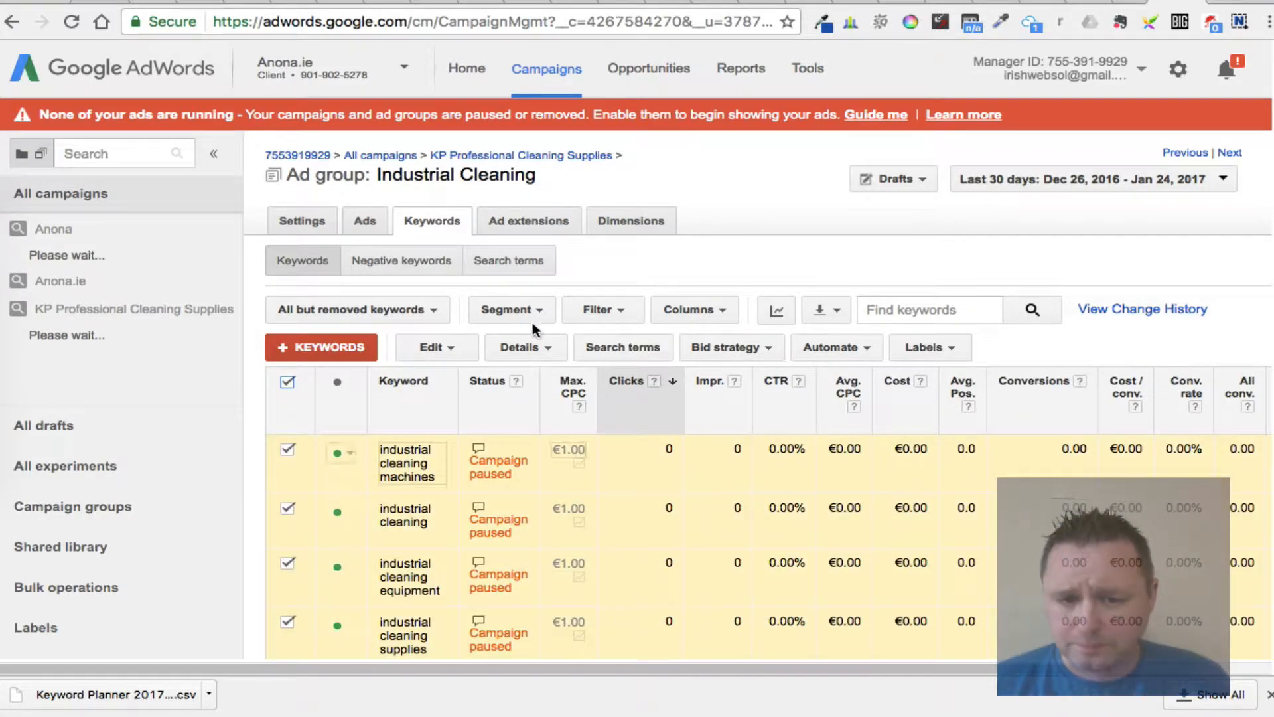
click(435, 347)
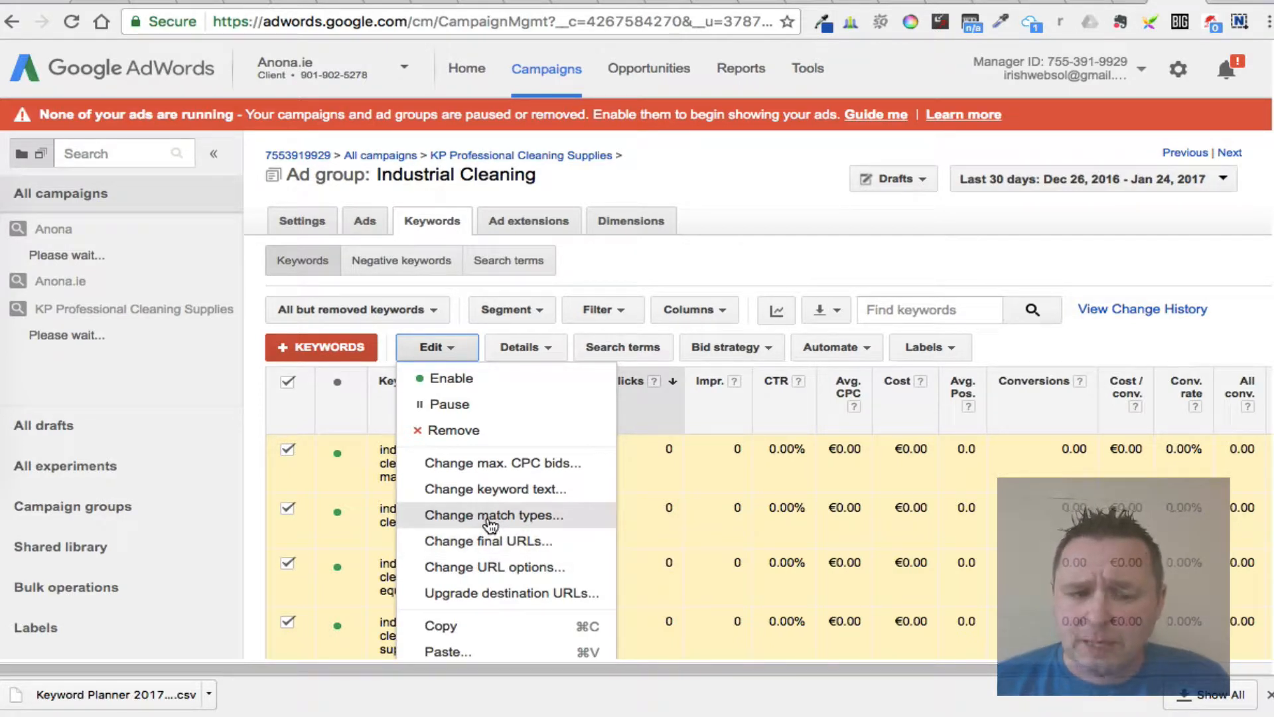
click(252, 415)
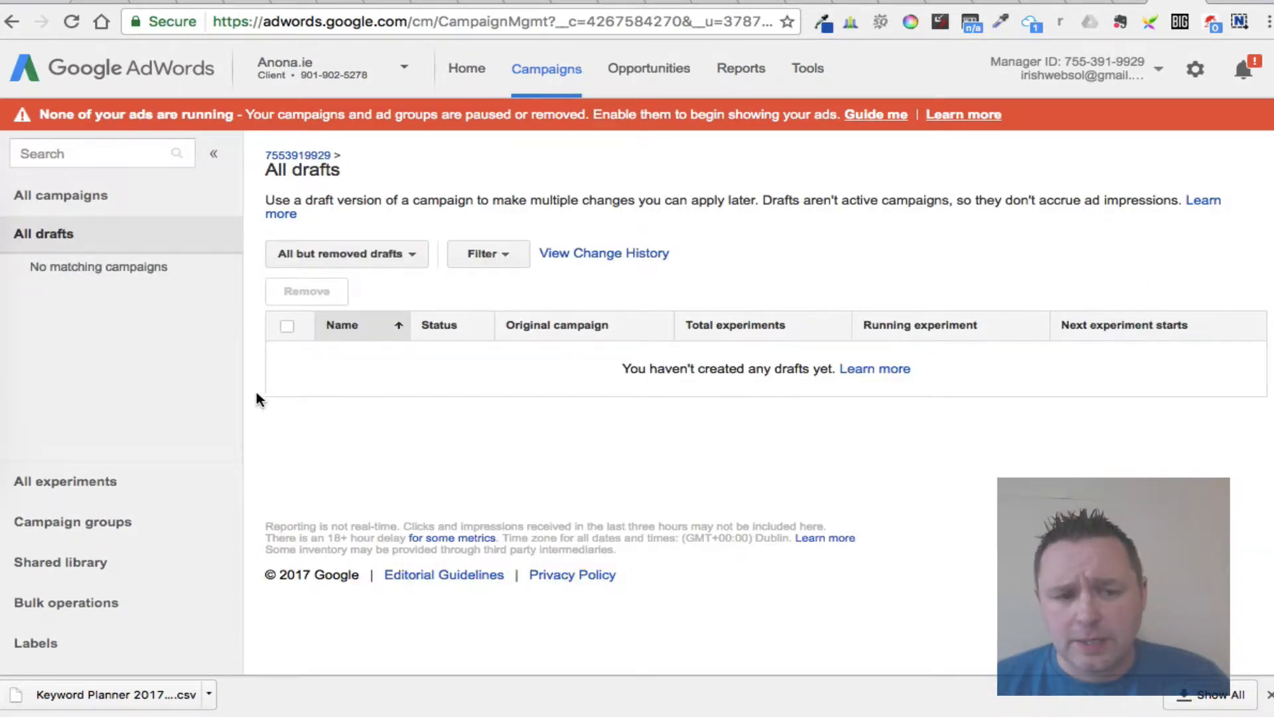
click(37, 191)
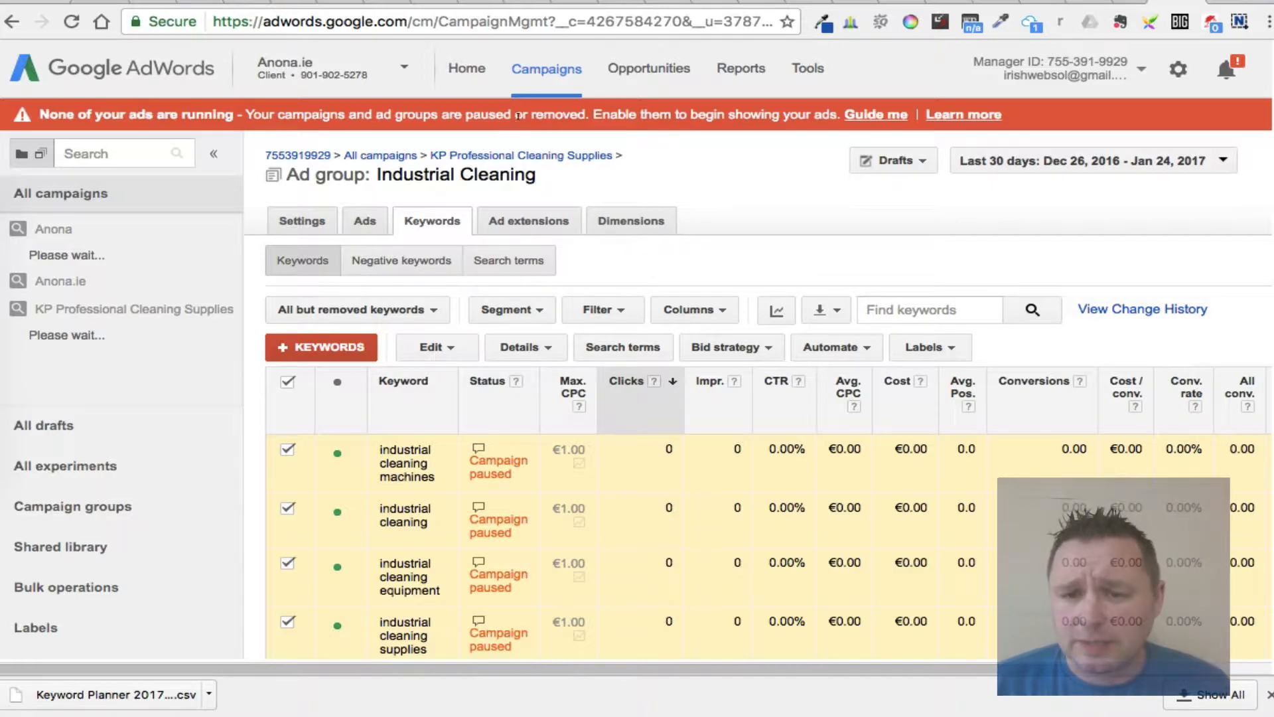
click(808, 68)
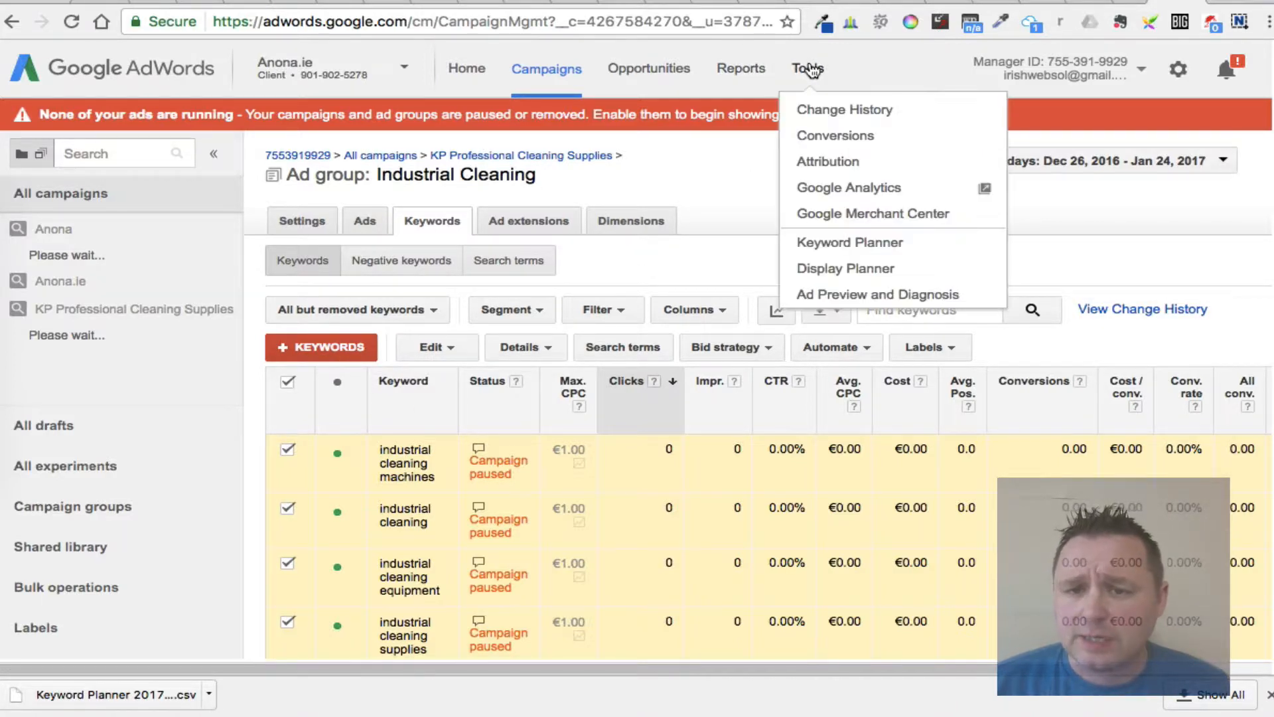
click(830, 245)
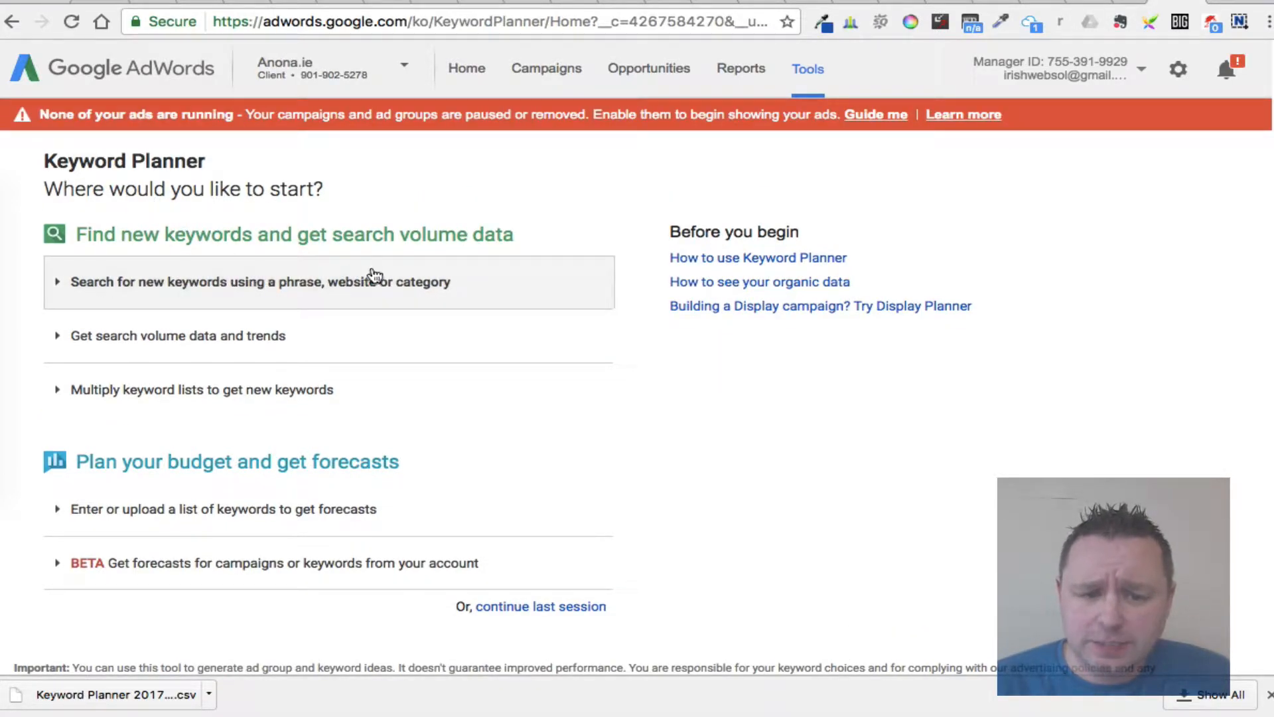
click(168, 291)
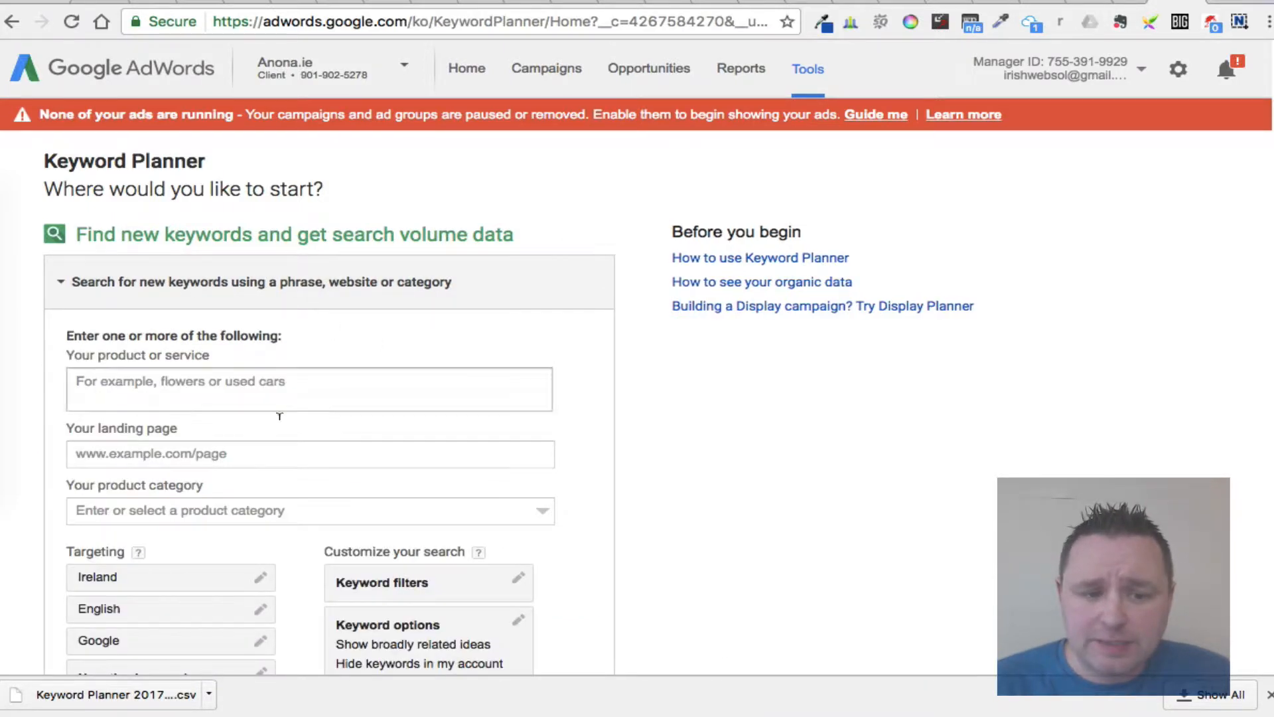
click(154, 446)
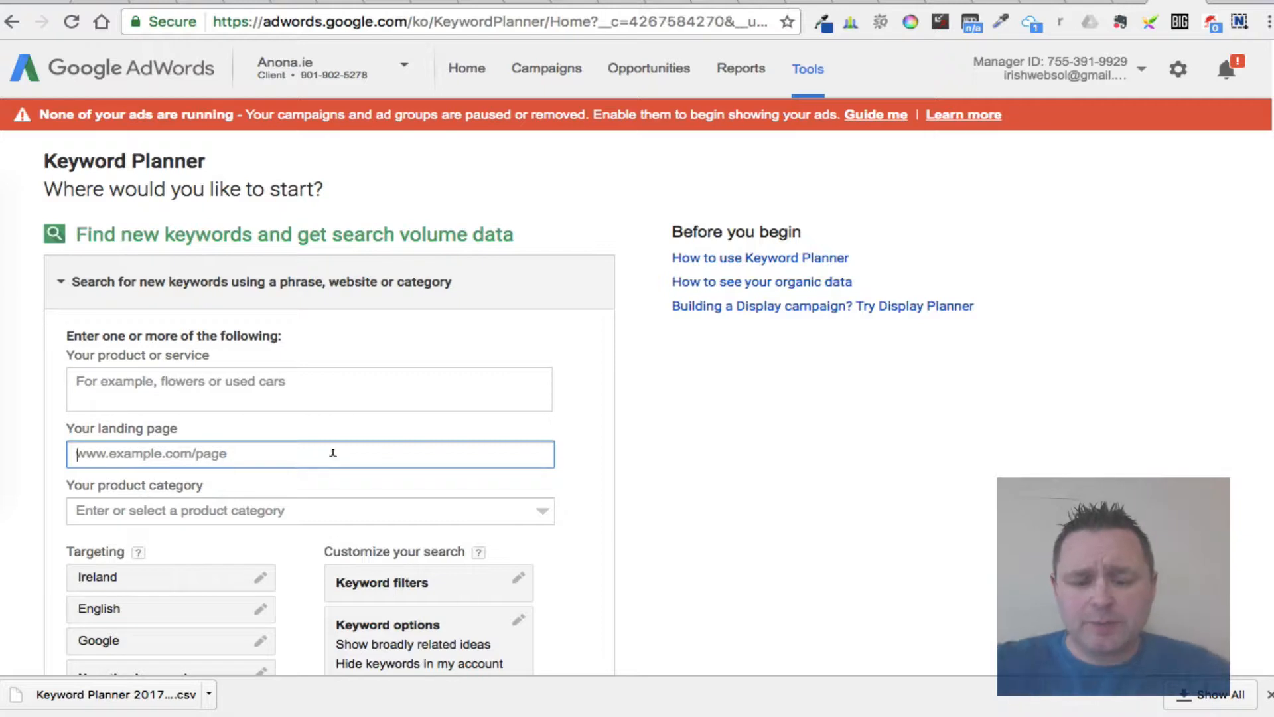
text(www.anona.ie)
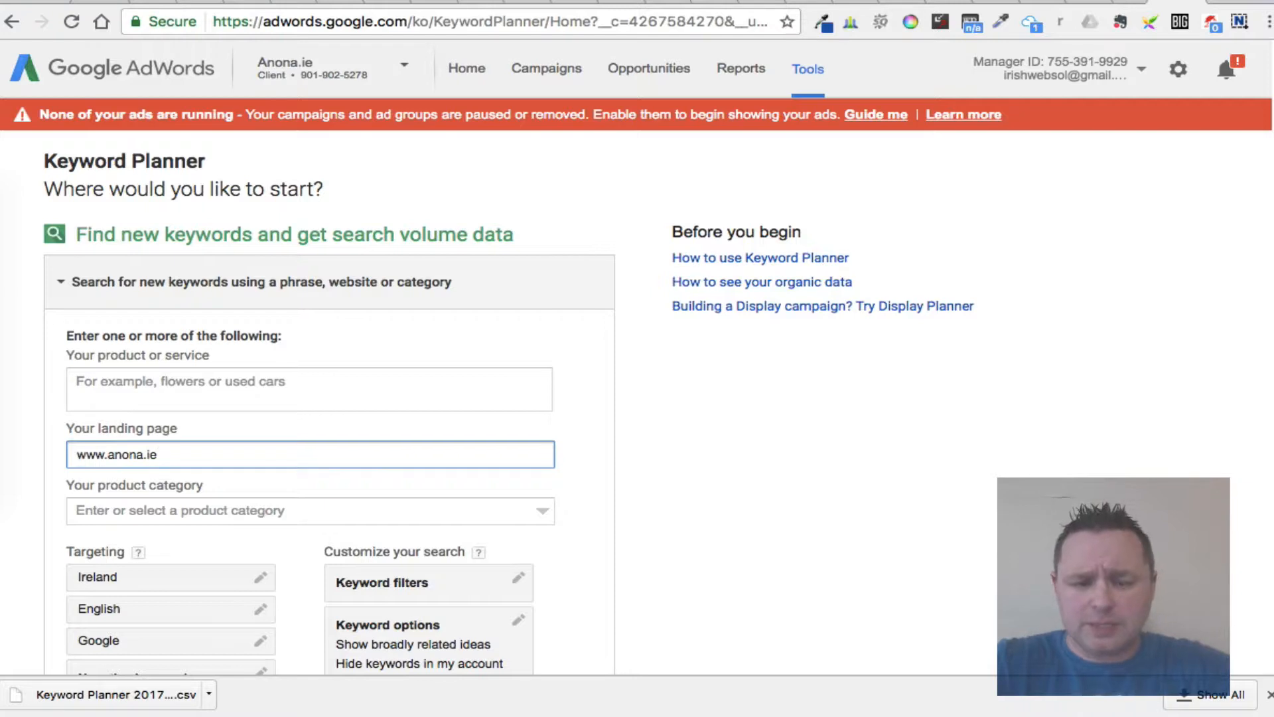
- Enter "Kimberly clarke" as the product or service for the keyword search, leaving the product category empty
click(310, 510)
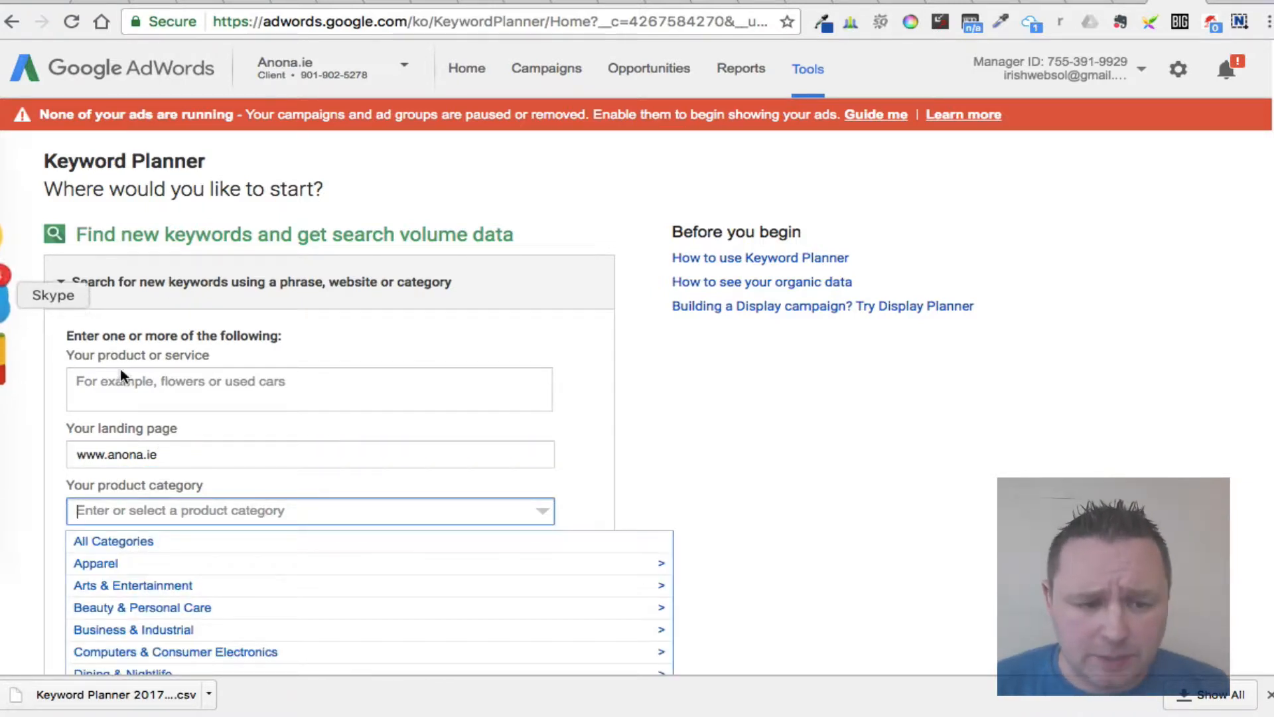
click(316, 402)
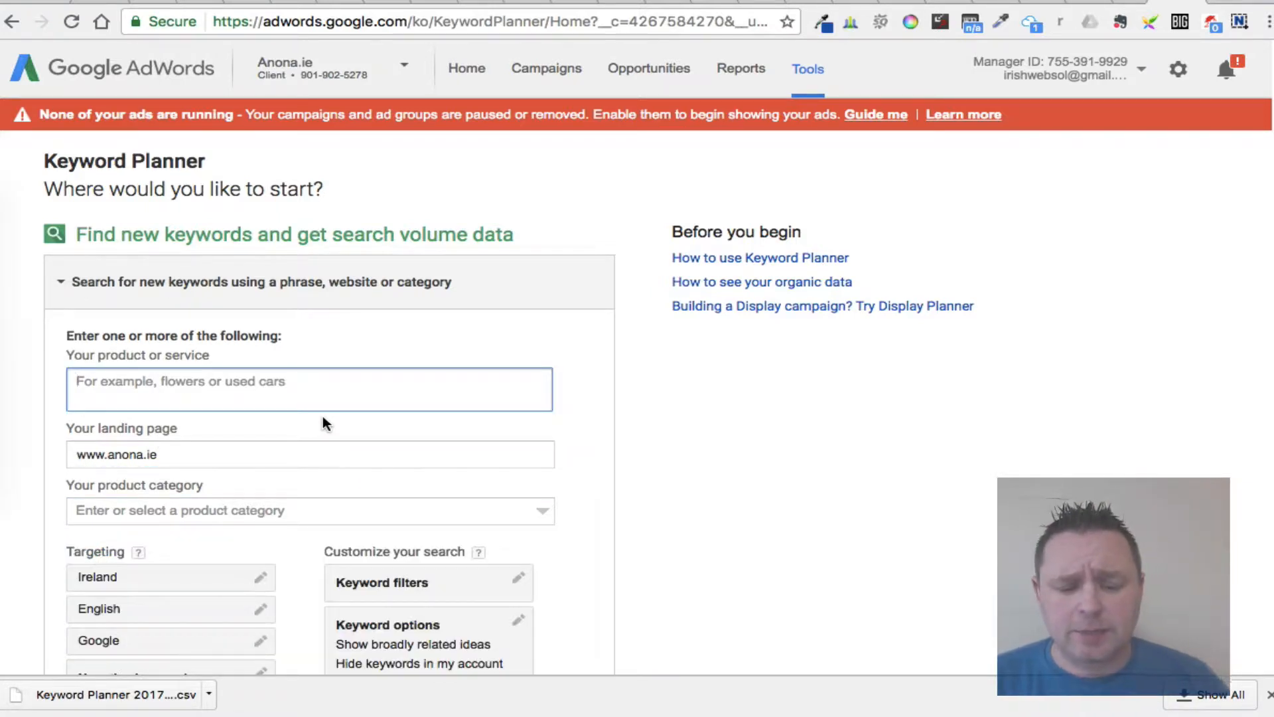
text(Kimberly clarke)
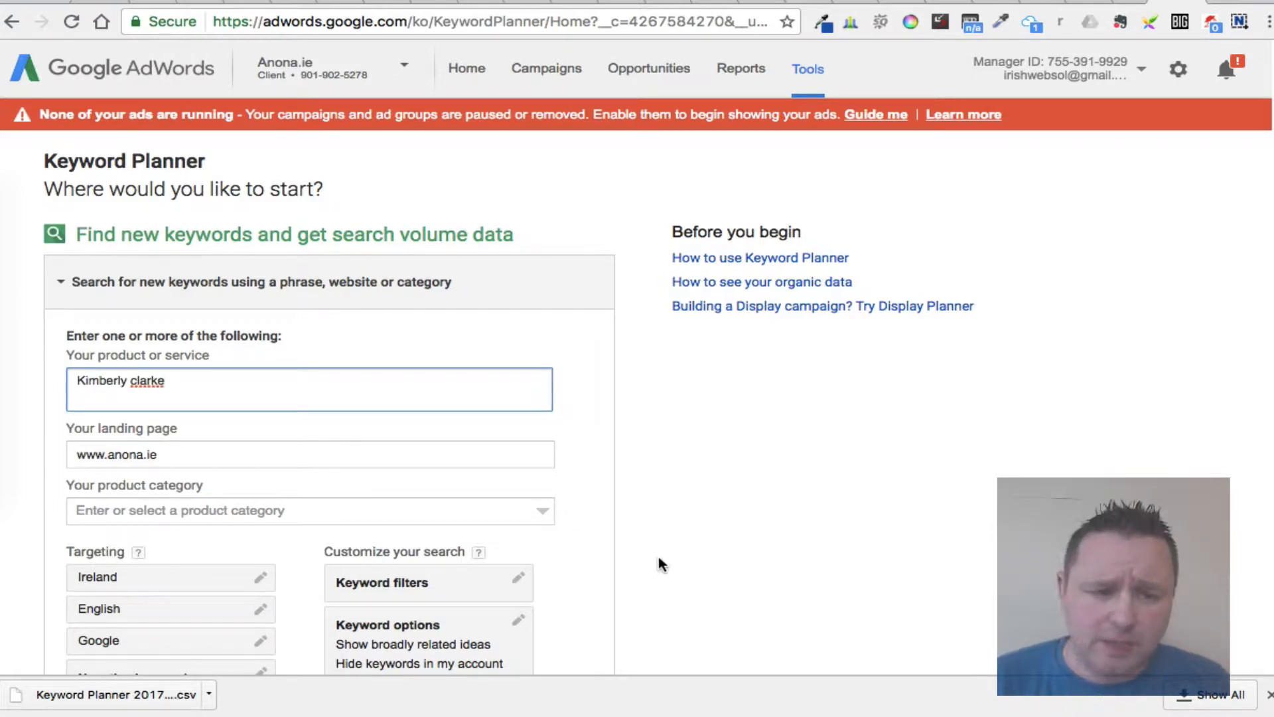
- Look up Ireland in the keyword search's location targeting and review the Google and search partners network options
scroll(659, 563, down, 5)
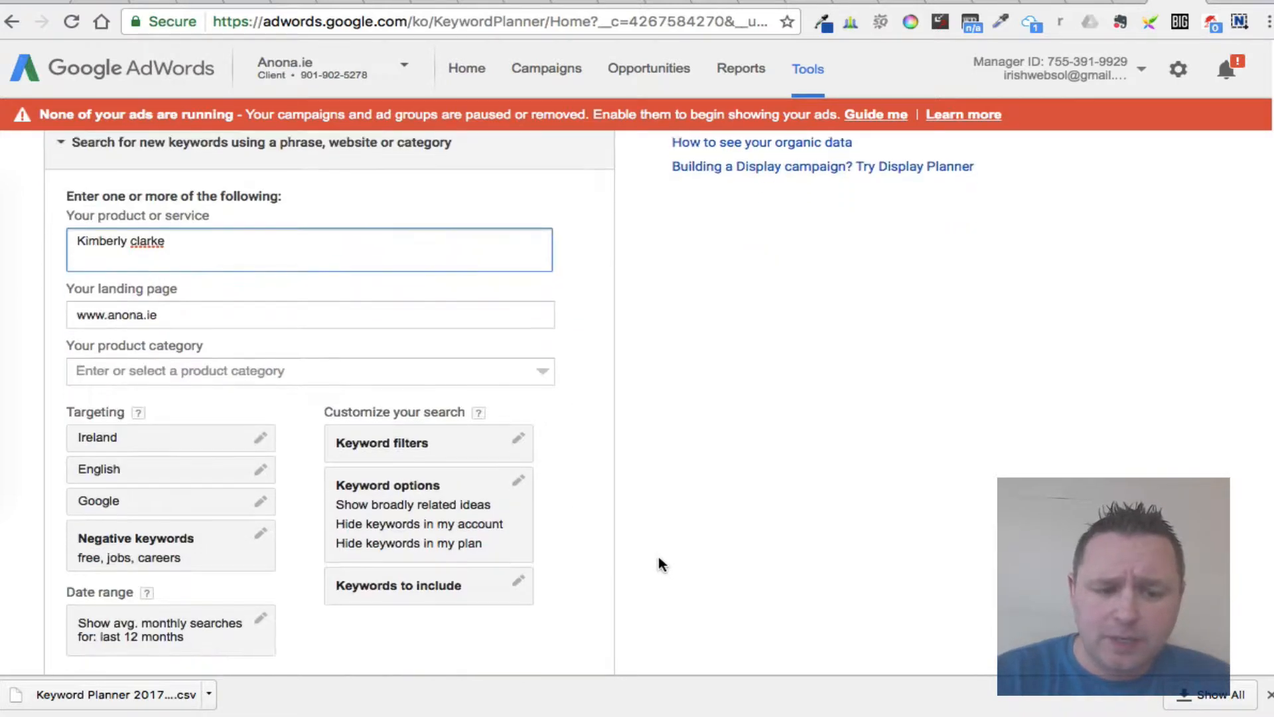
click(14, 237)
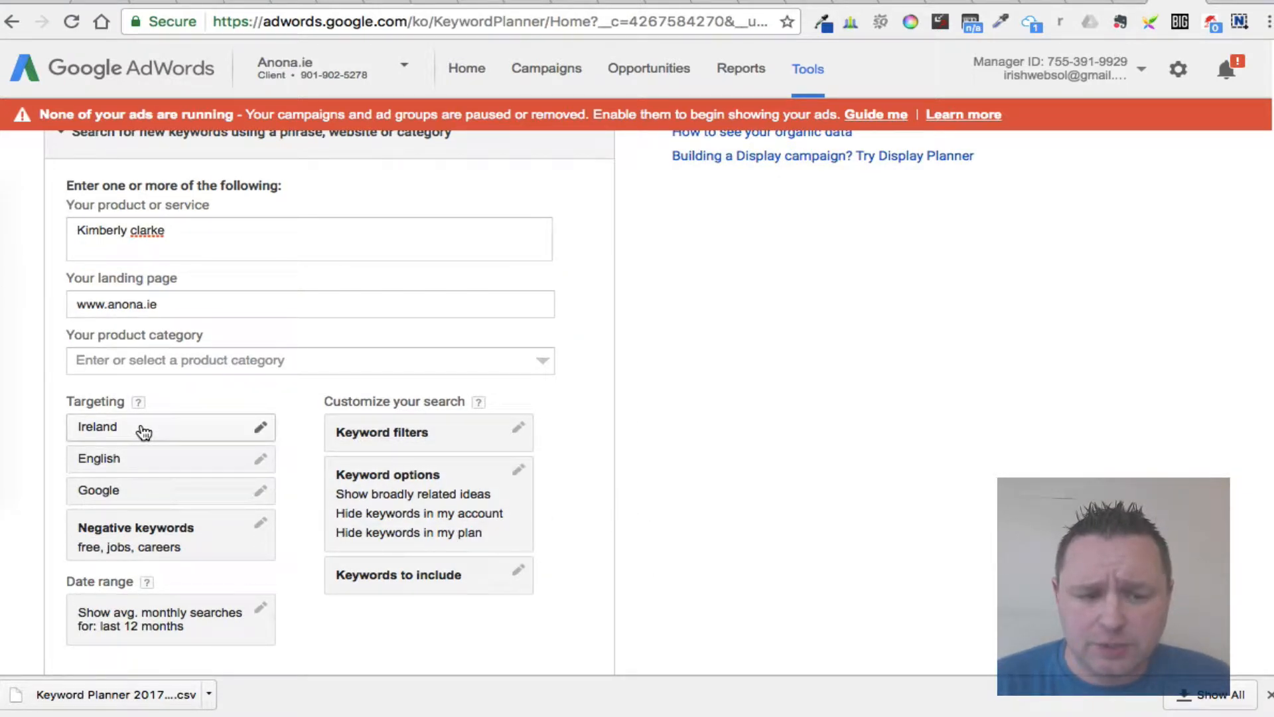
click(121, 430)
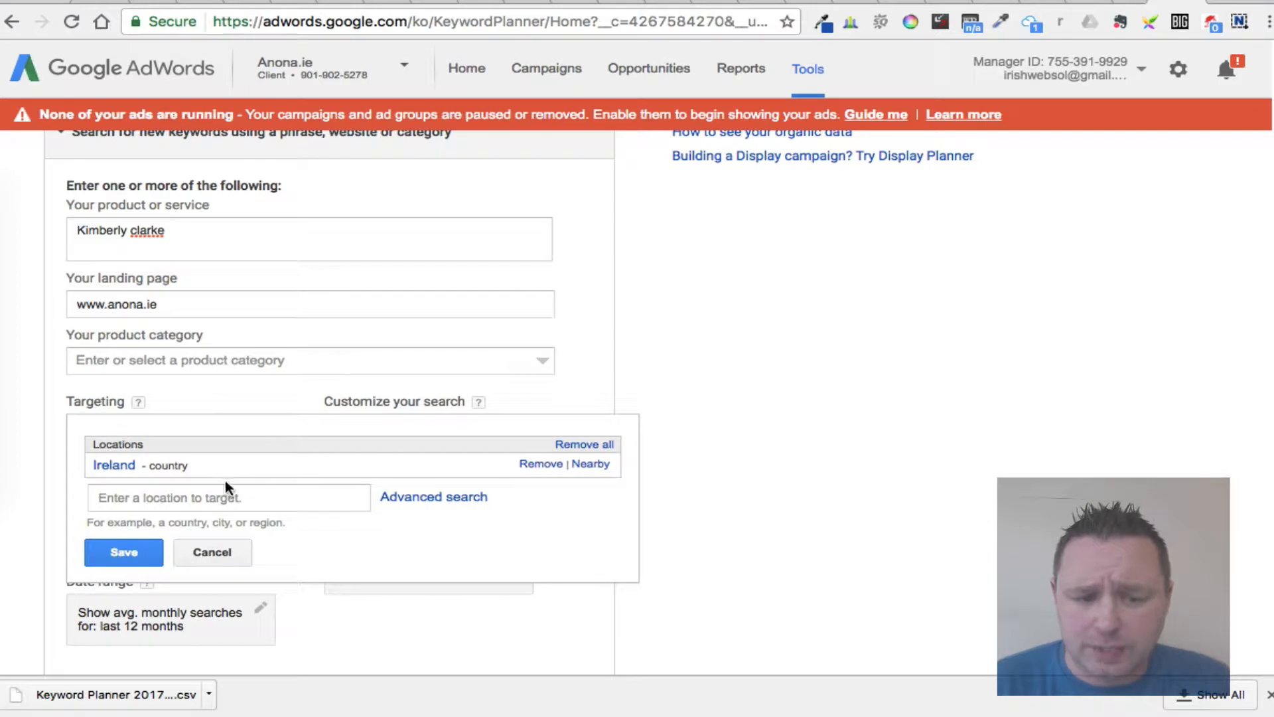
click(138, 494)
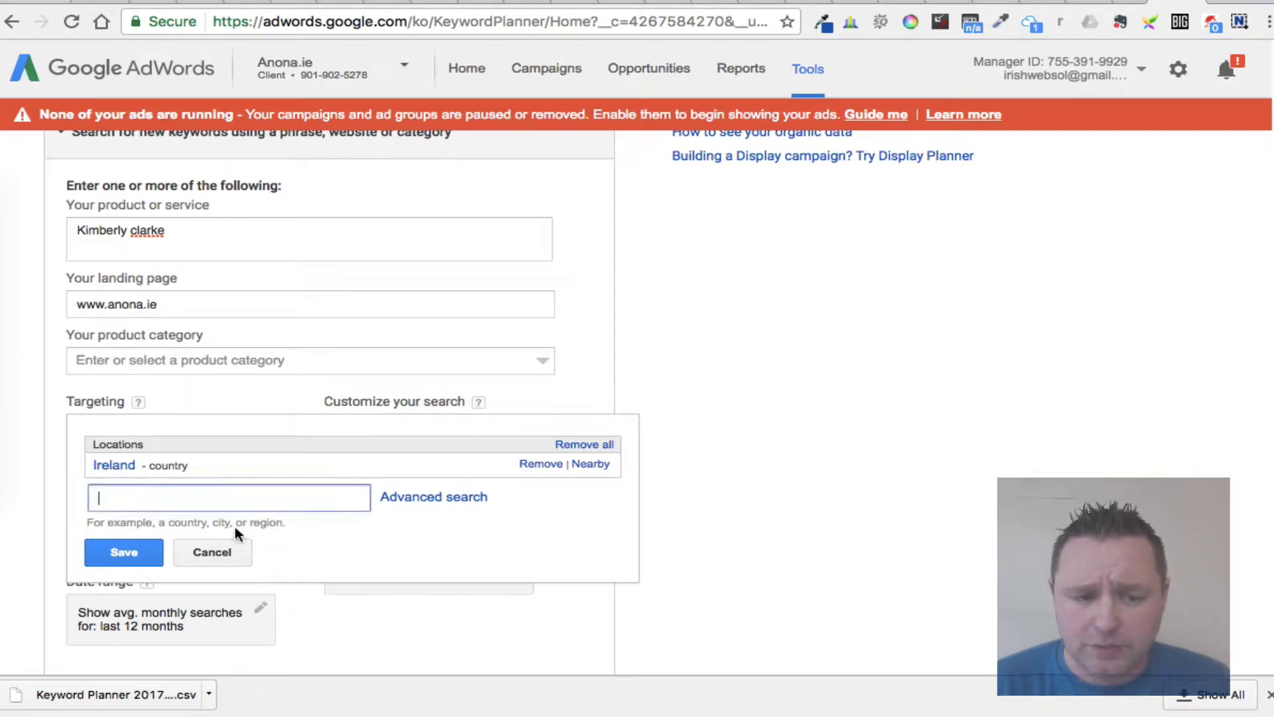
text(ire)
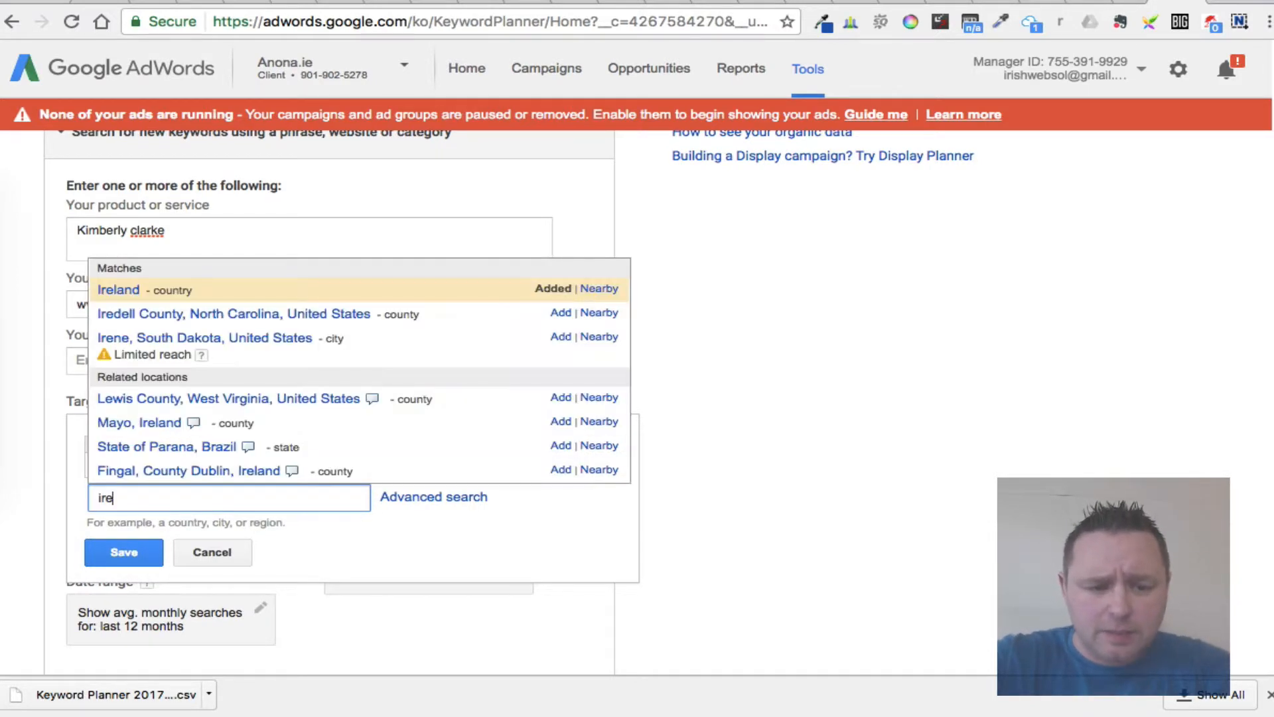
text(land)
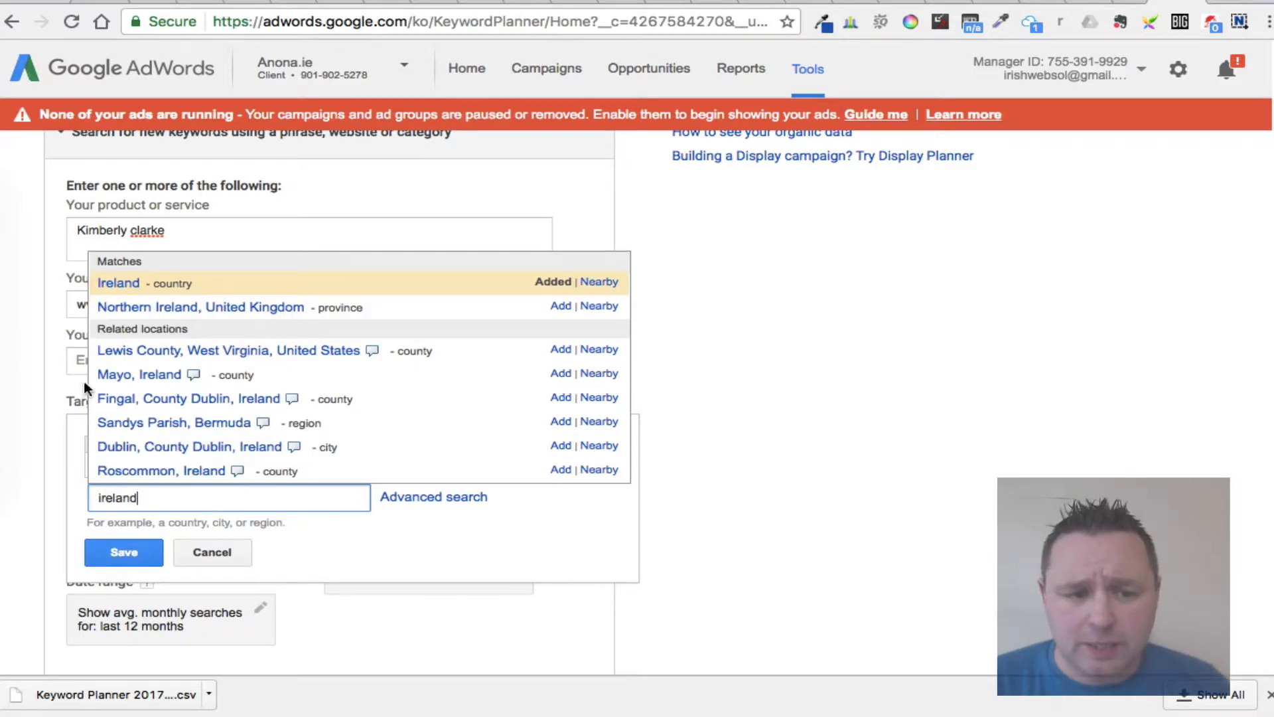
click(301, 565)
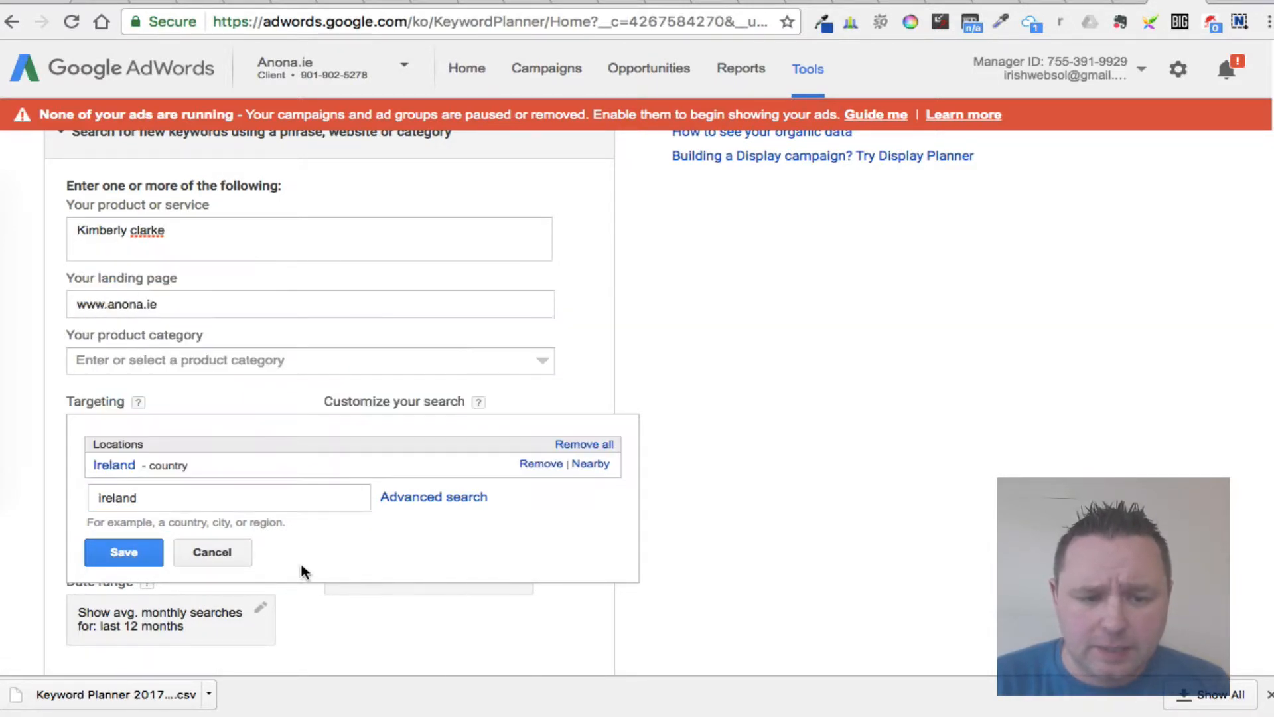
click(211, 553)
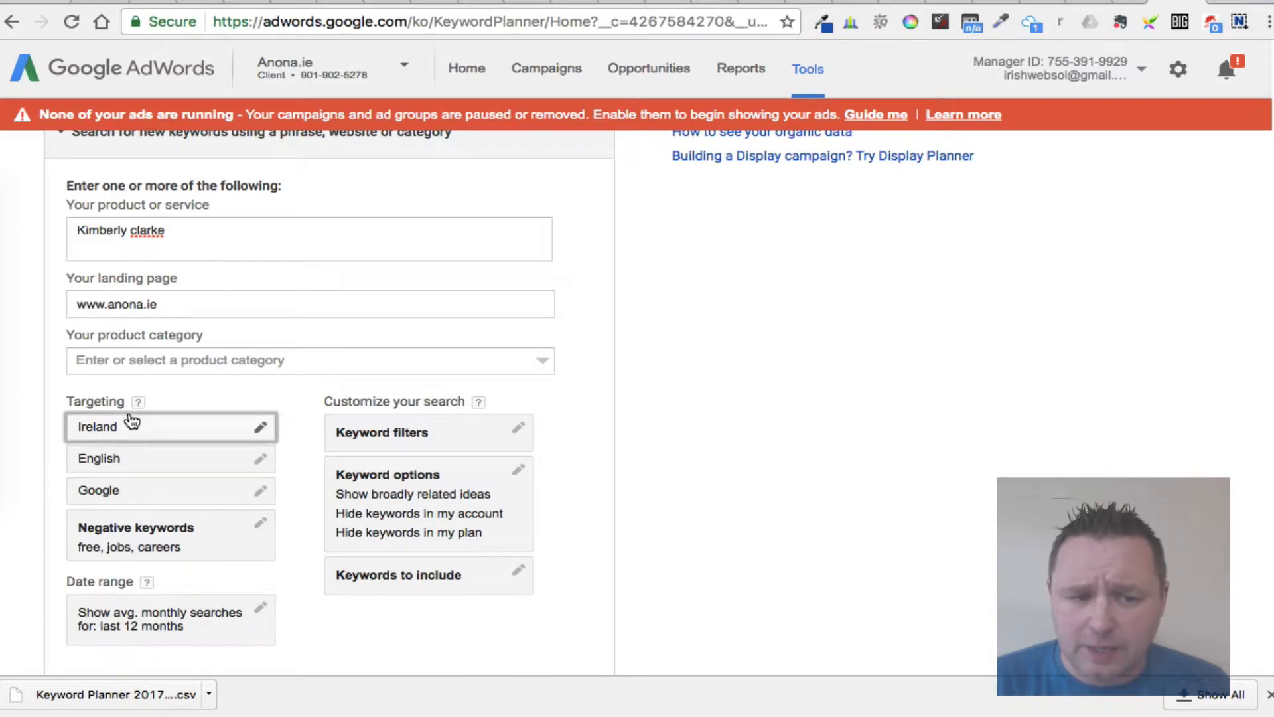
click(116, 491)
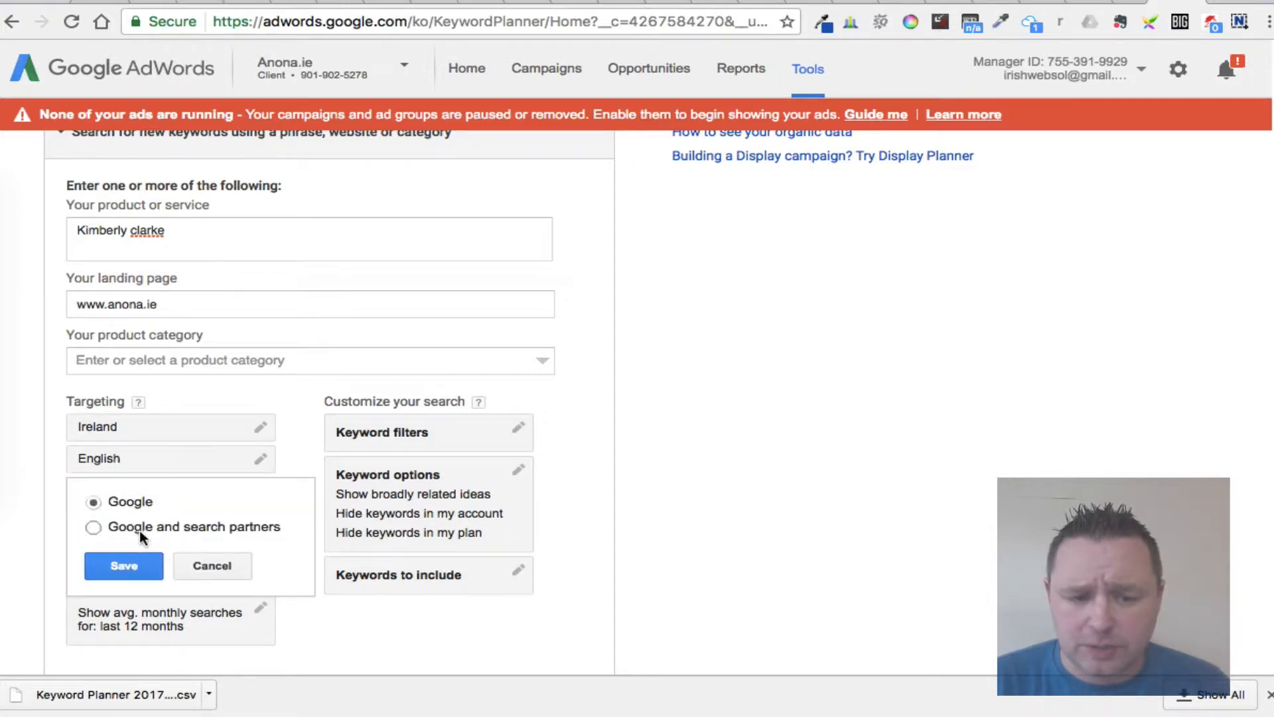
click(211, 564)
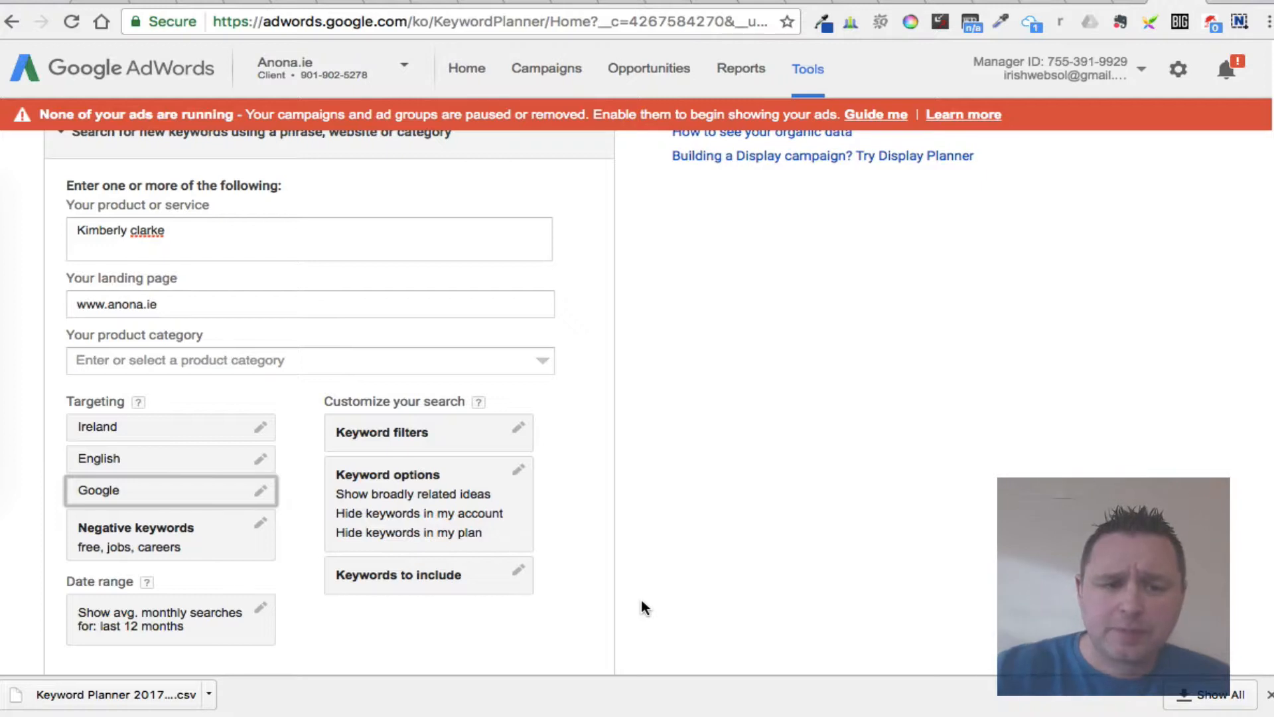
scroll(639, 596, down, 5)
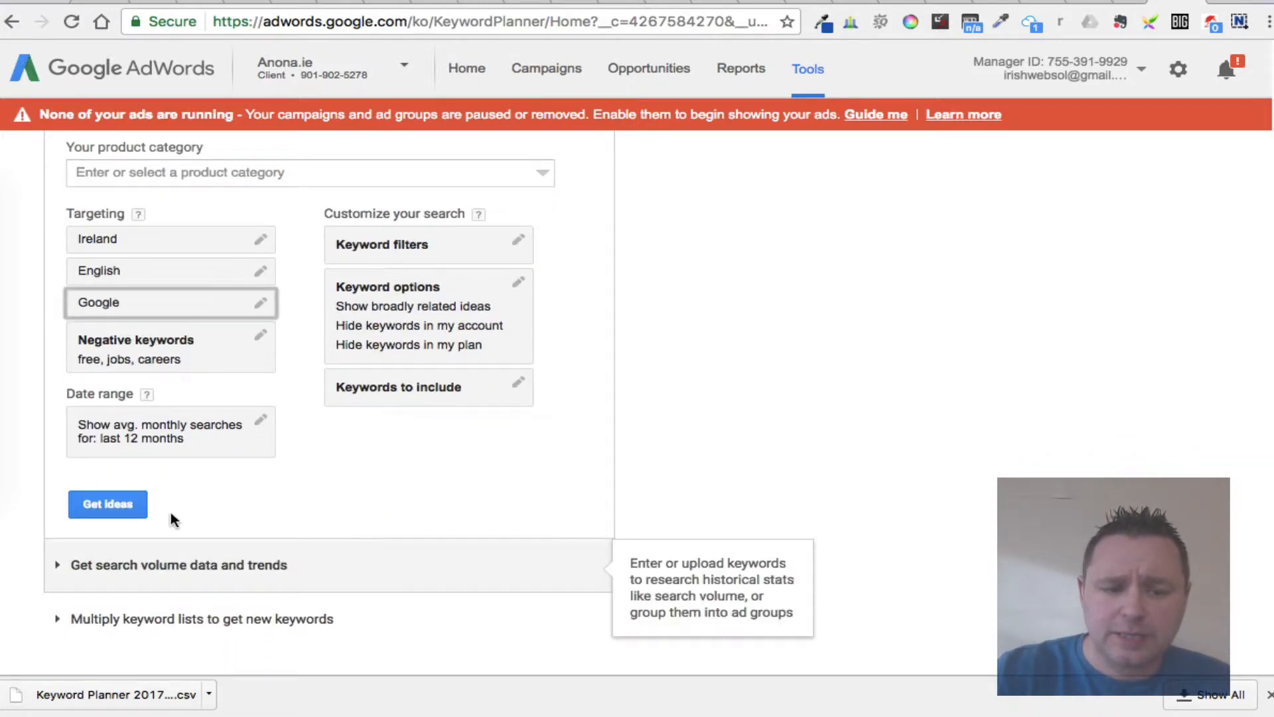
click(110, 504)
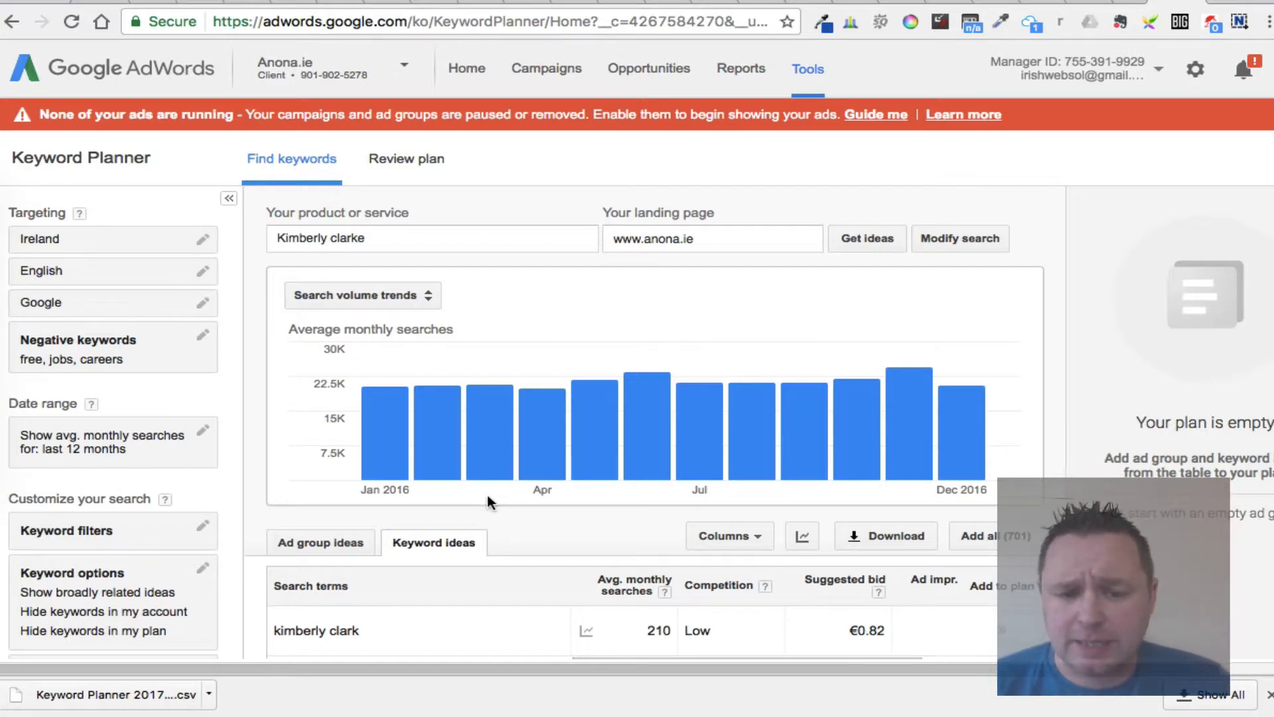
mouse_move(808, 454)
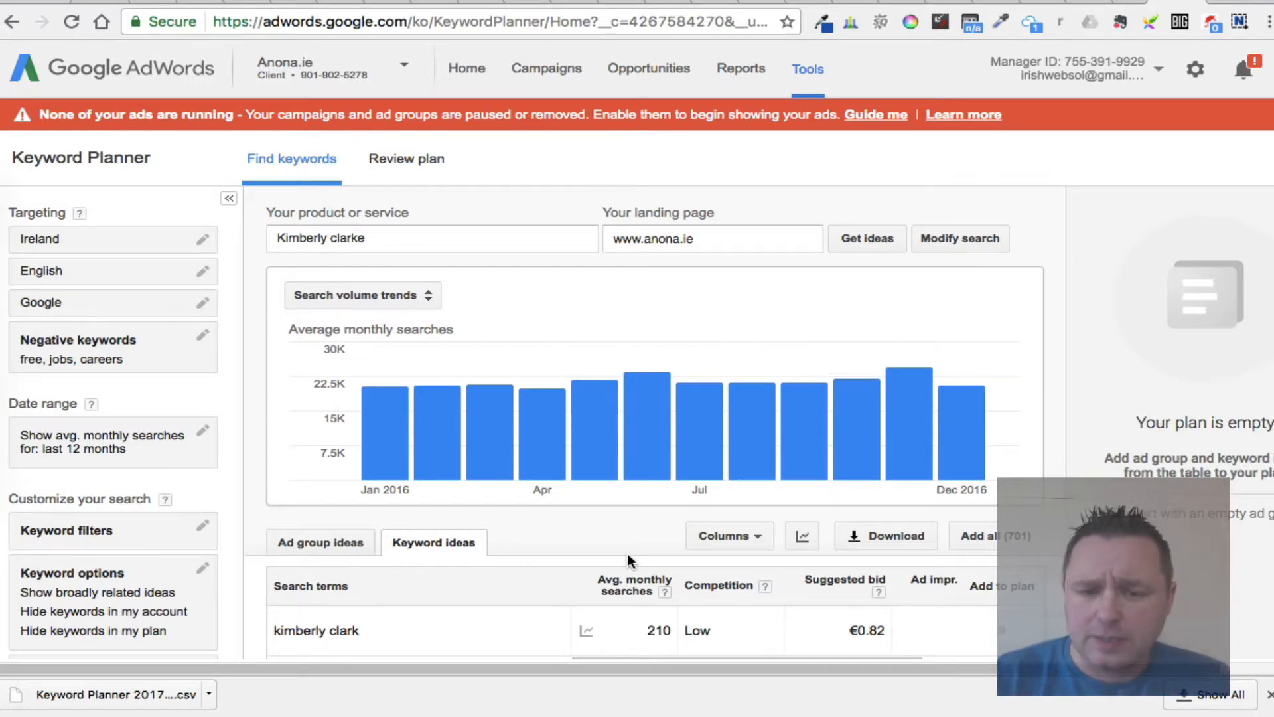
scroll(627, 555, down, 1)
scroll(627, 555, down, 5)
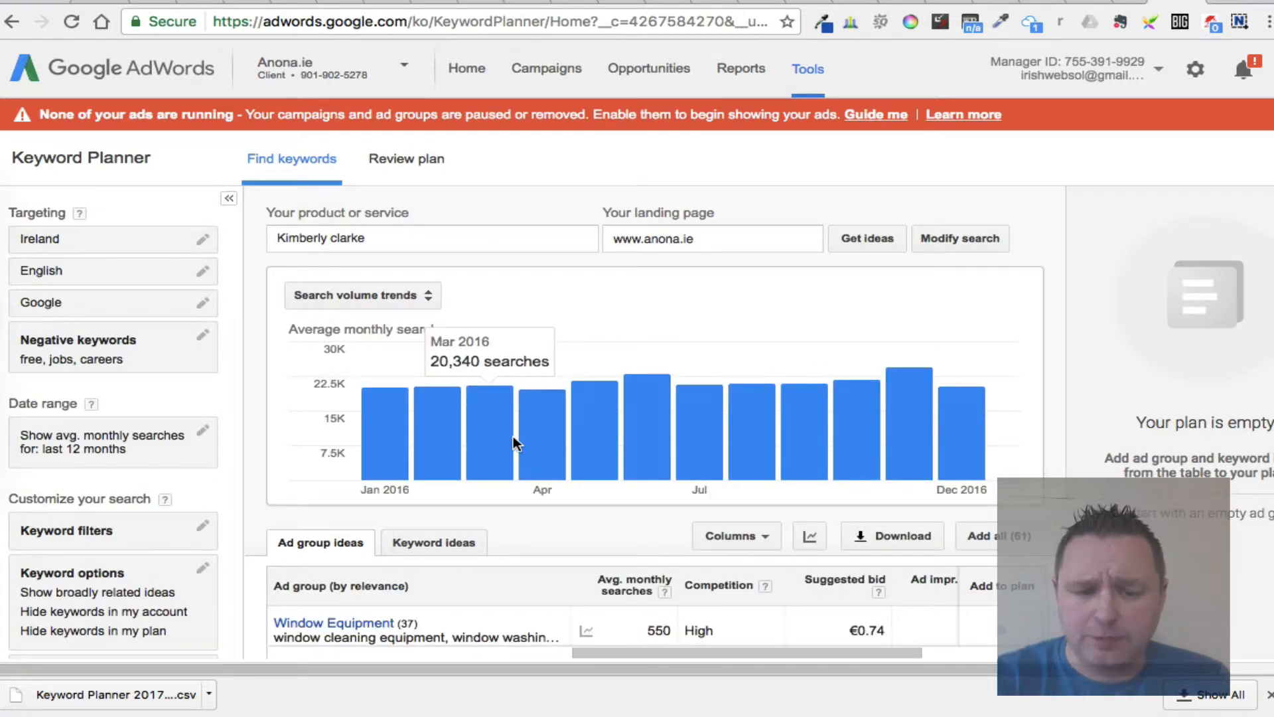
- Try to add the Kimberly Clark ad group idea to the plan
scroll(512, 436, down, 4)
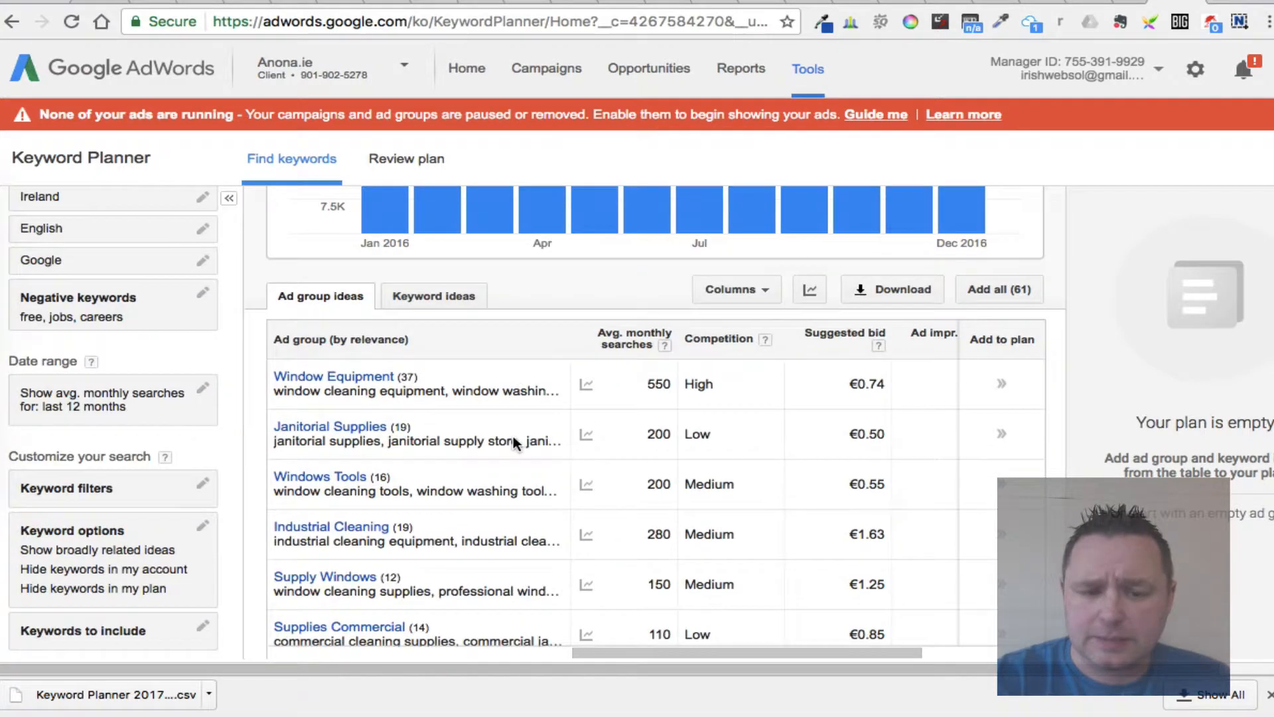
scroll(512, 436, down, 1)
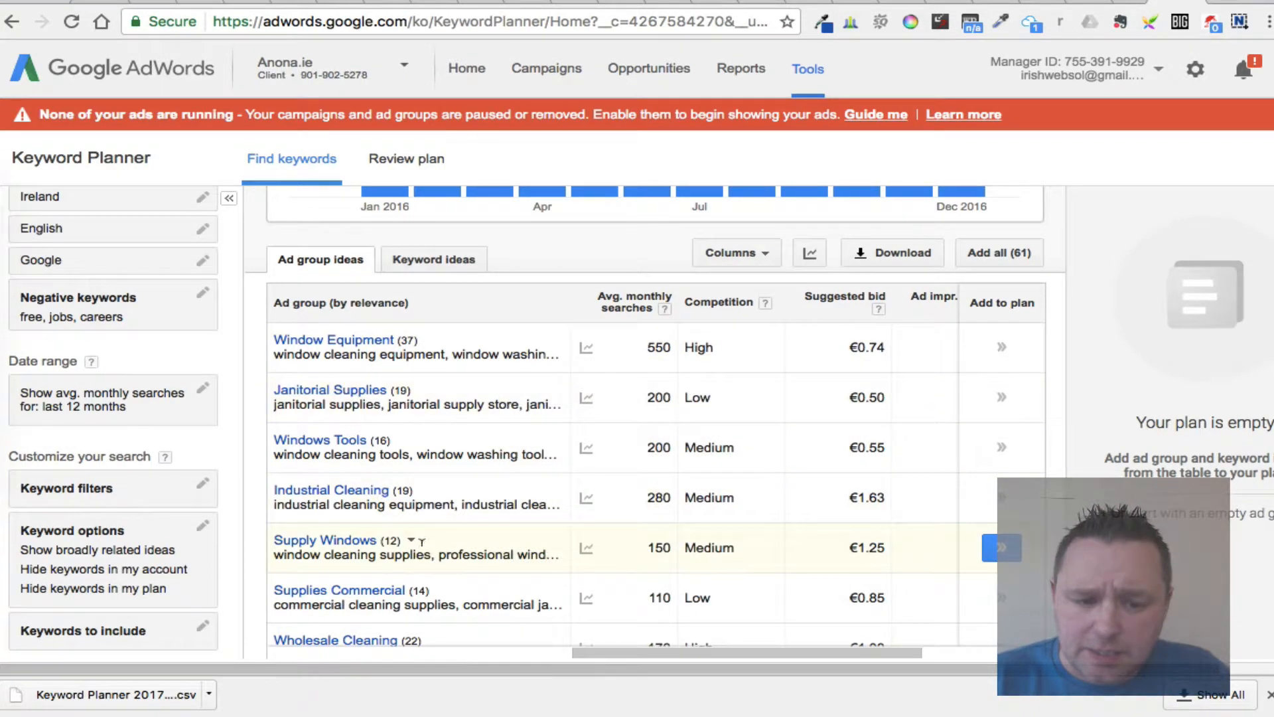
scroll(402, 542, down, 2)
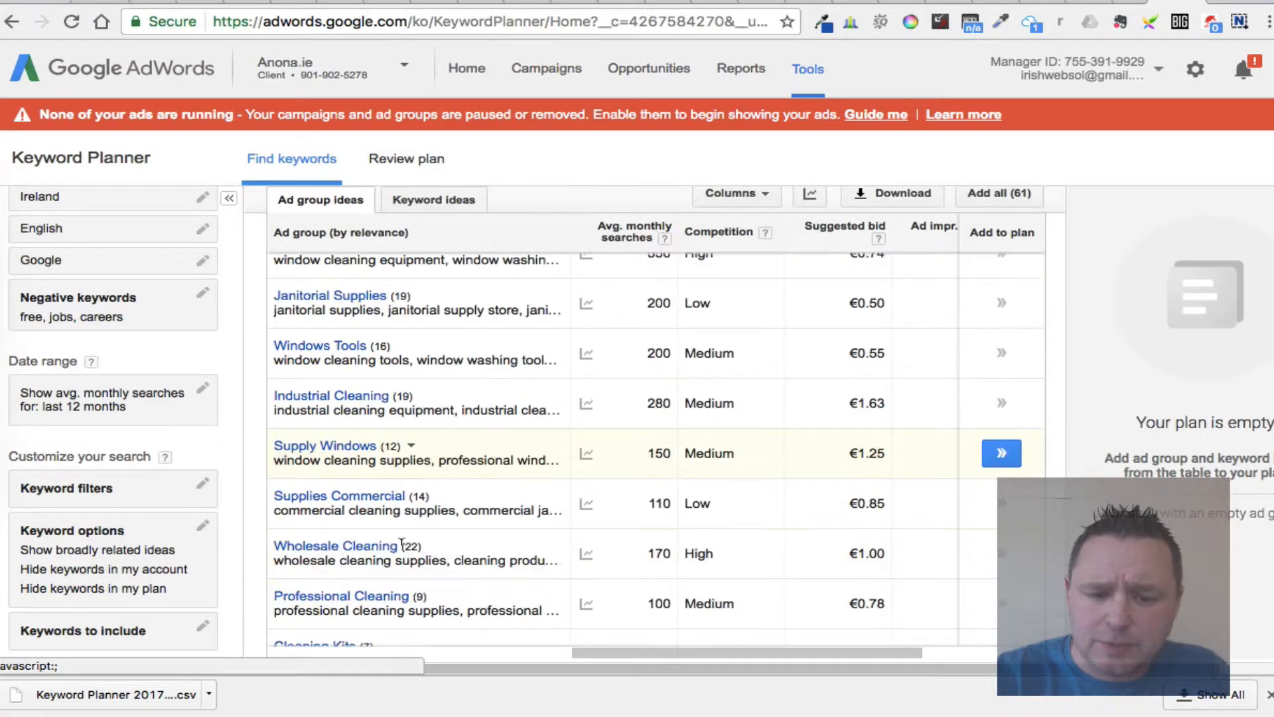
scroll(402, 543, down, 1)
scroll(402, 542, down, 1)
scroll(402, 545, up, 2)
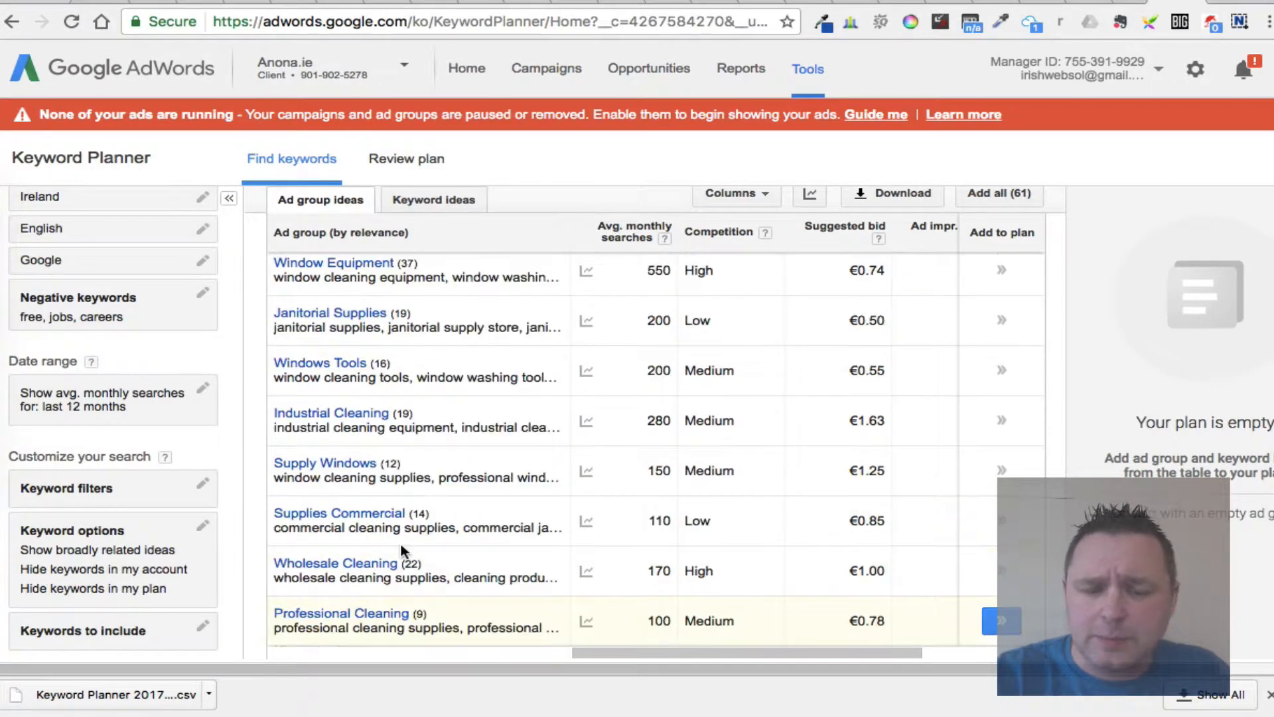
scroll(401, 549, up, 1)
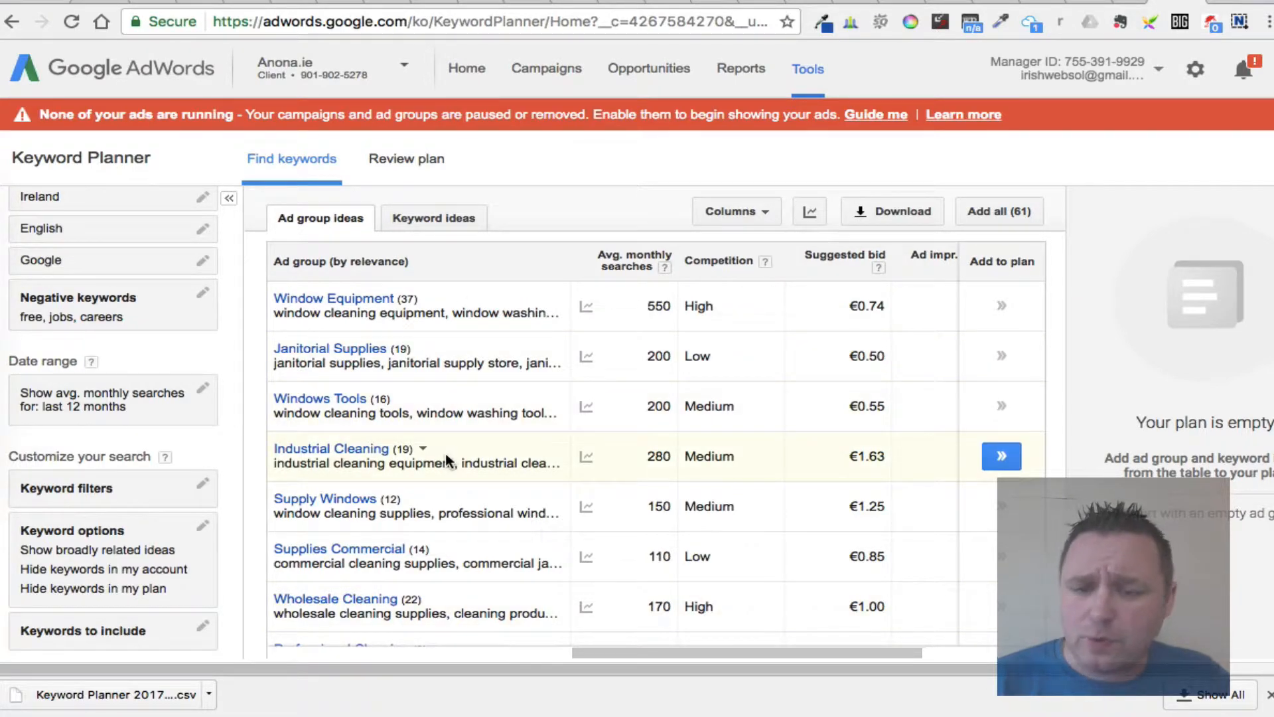
scroll(444, 453, down, 2)
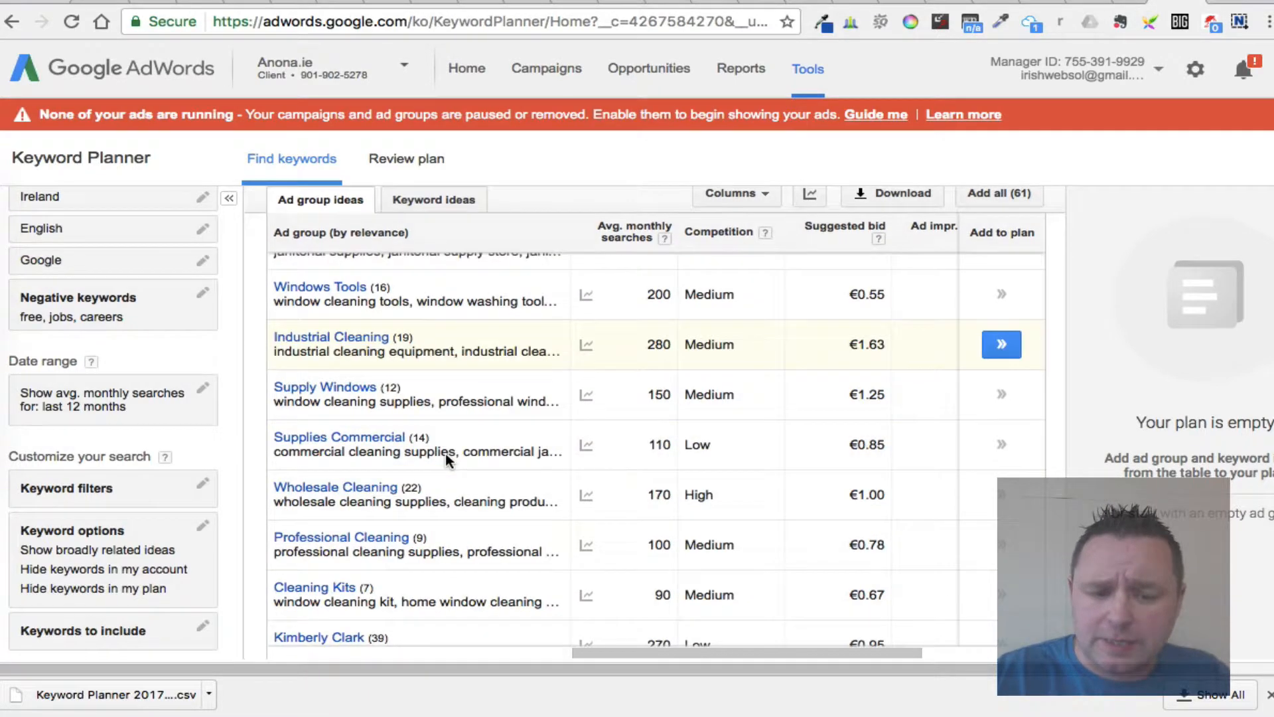
scroll(445, 458, down, 2)
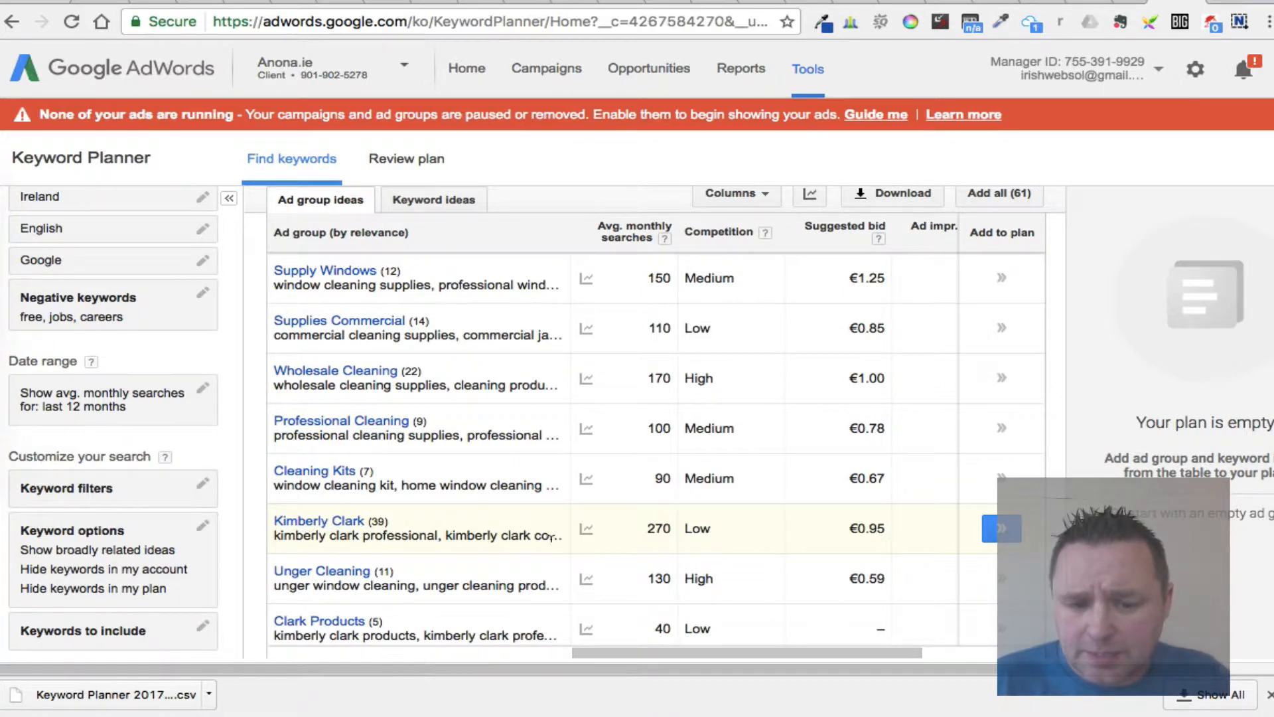
click(1001, 529)
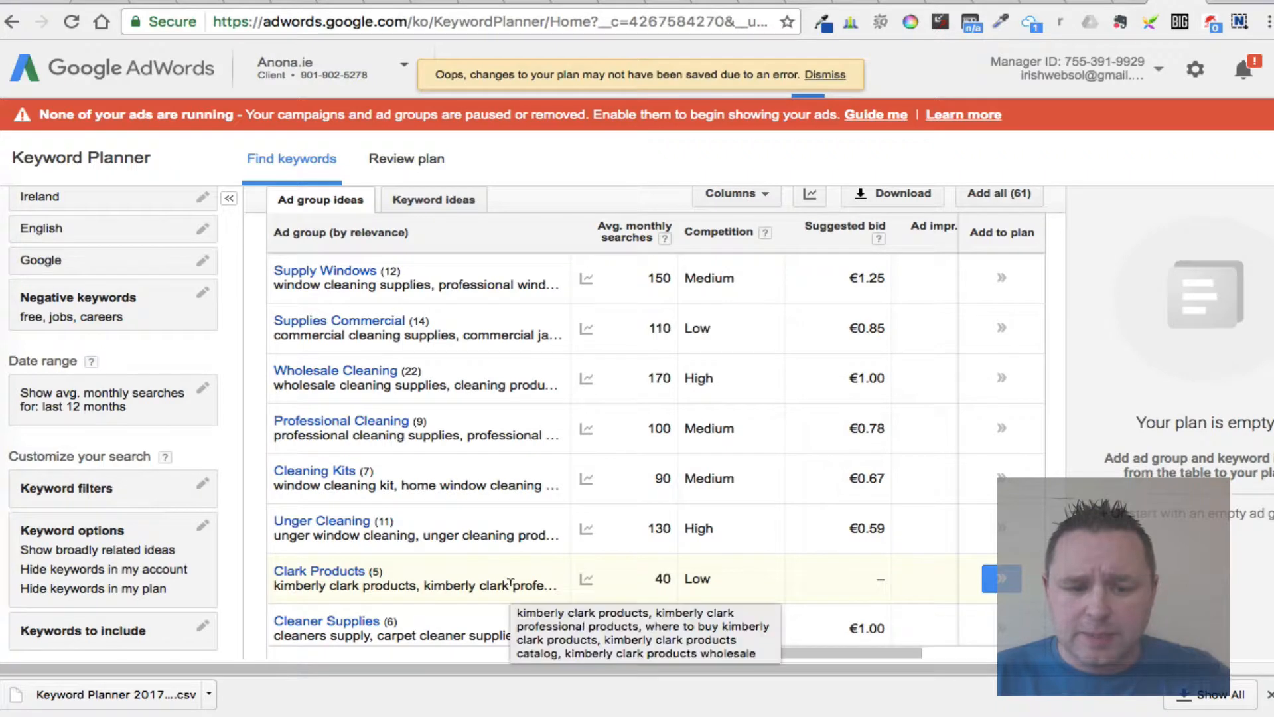
- Try to add the Clark Products and Cleaner Supplies ad group ideas to the plan, and dismiss the error notice
scroll(510, 582, down, 1)
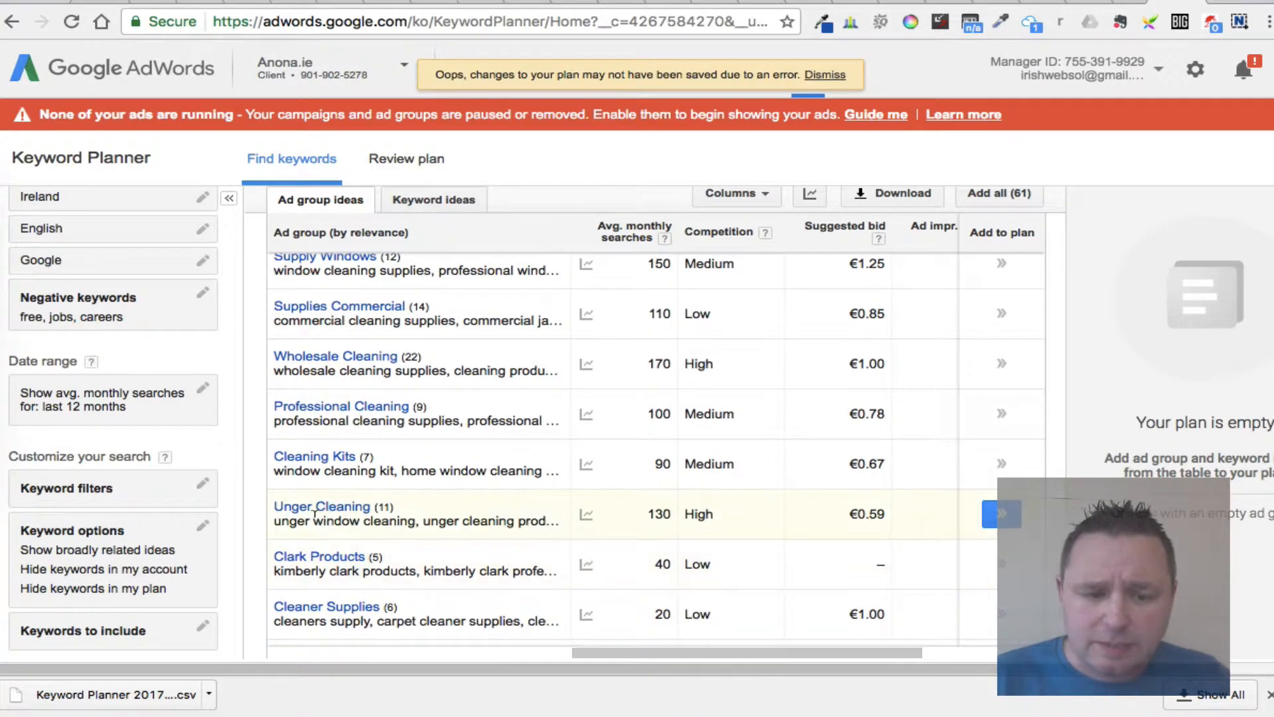
scroll(325, 541, down, 1)
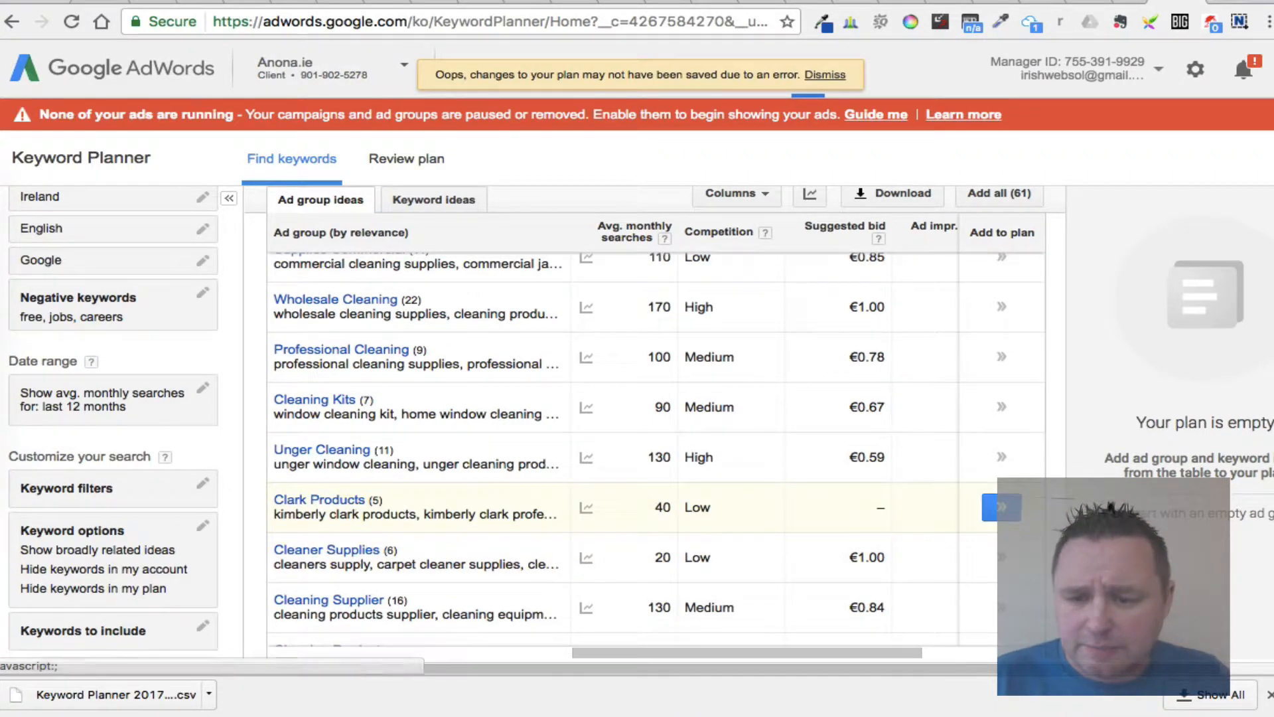
click(1002, 507)
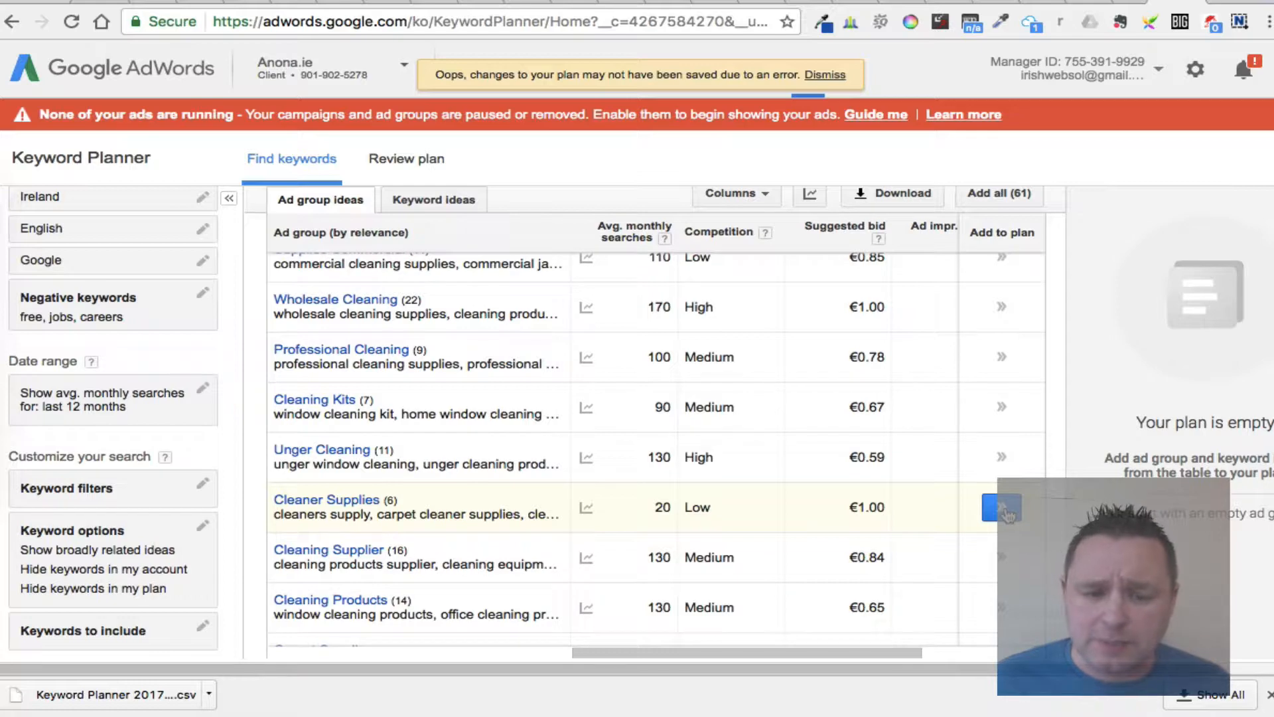
click(1003, 509)
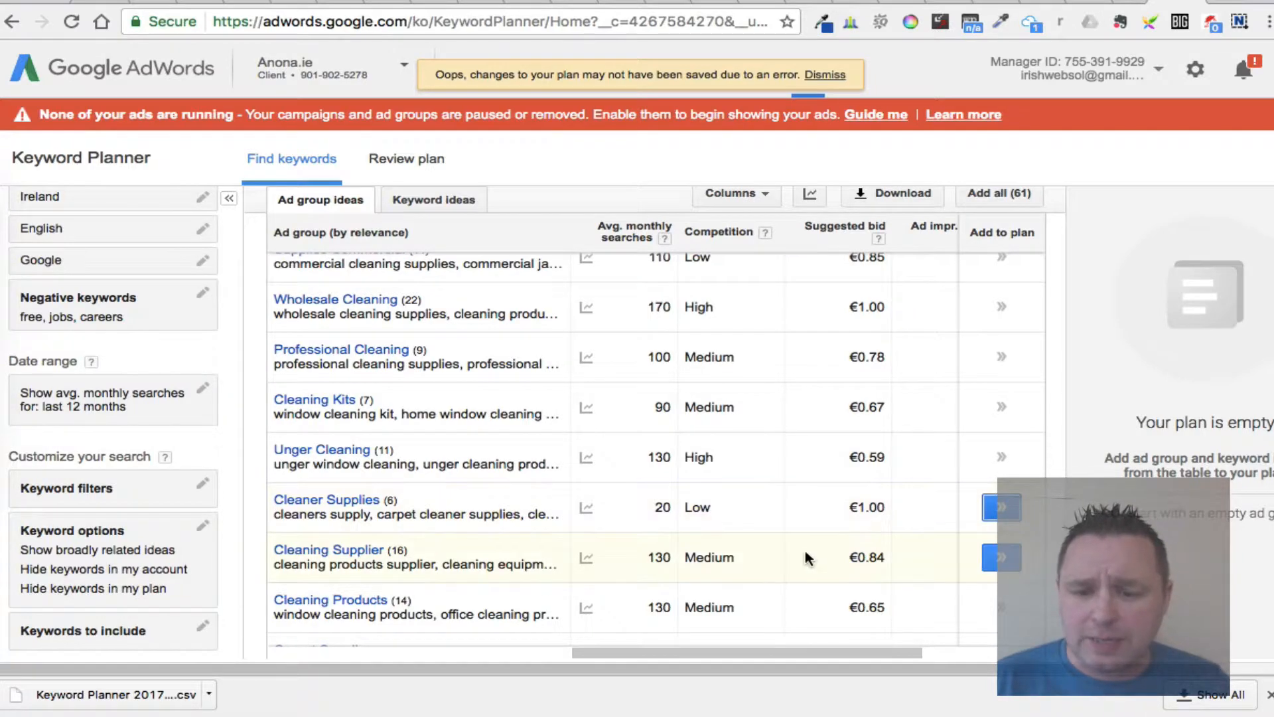
scroll(806, 554, down, 3)
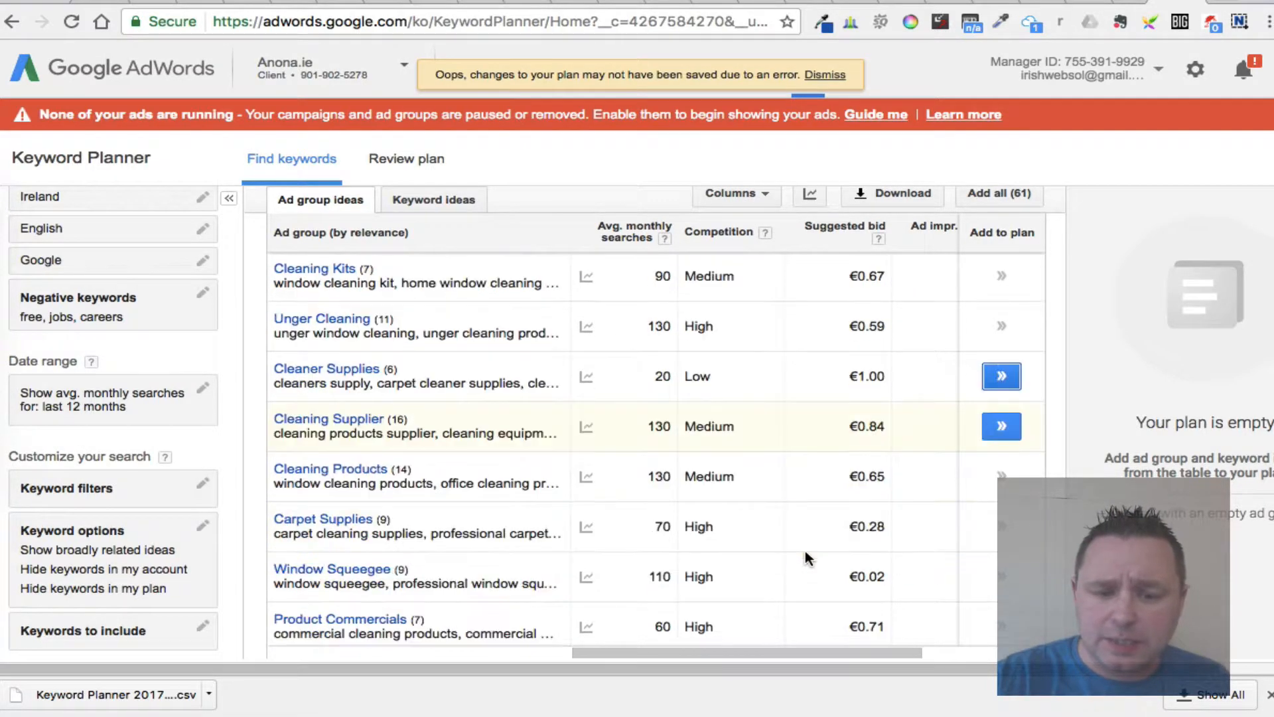
scroll(806, 552, down, 1)
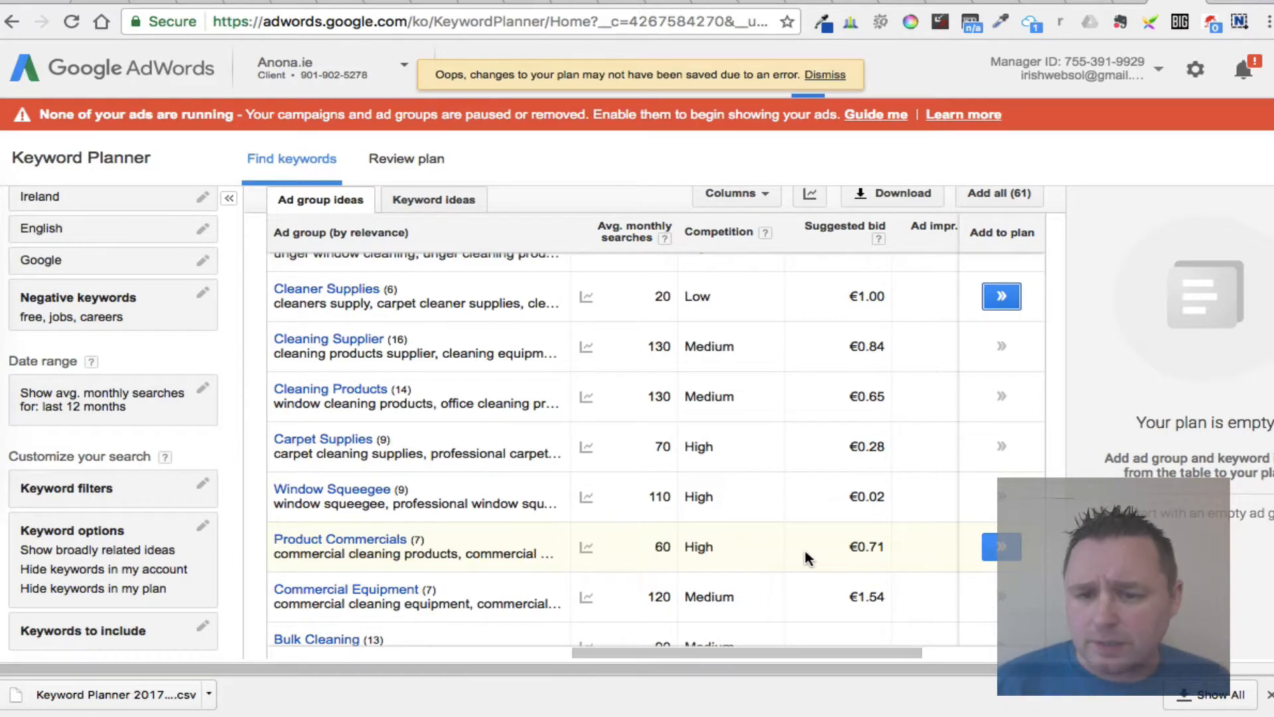
click(829, 74)
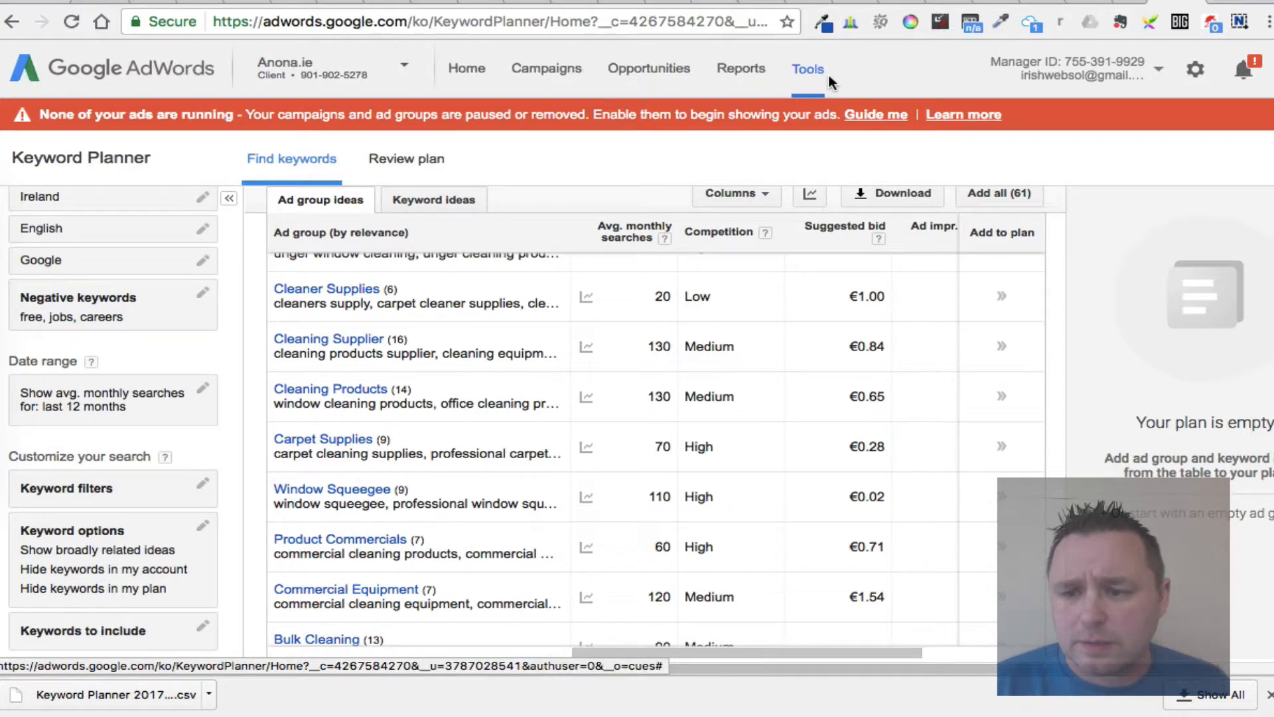
- Reload Keyword Planner and restart the phrase, website or category search with "Kimberly clarke" as the product or service
click(66, 24)
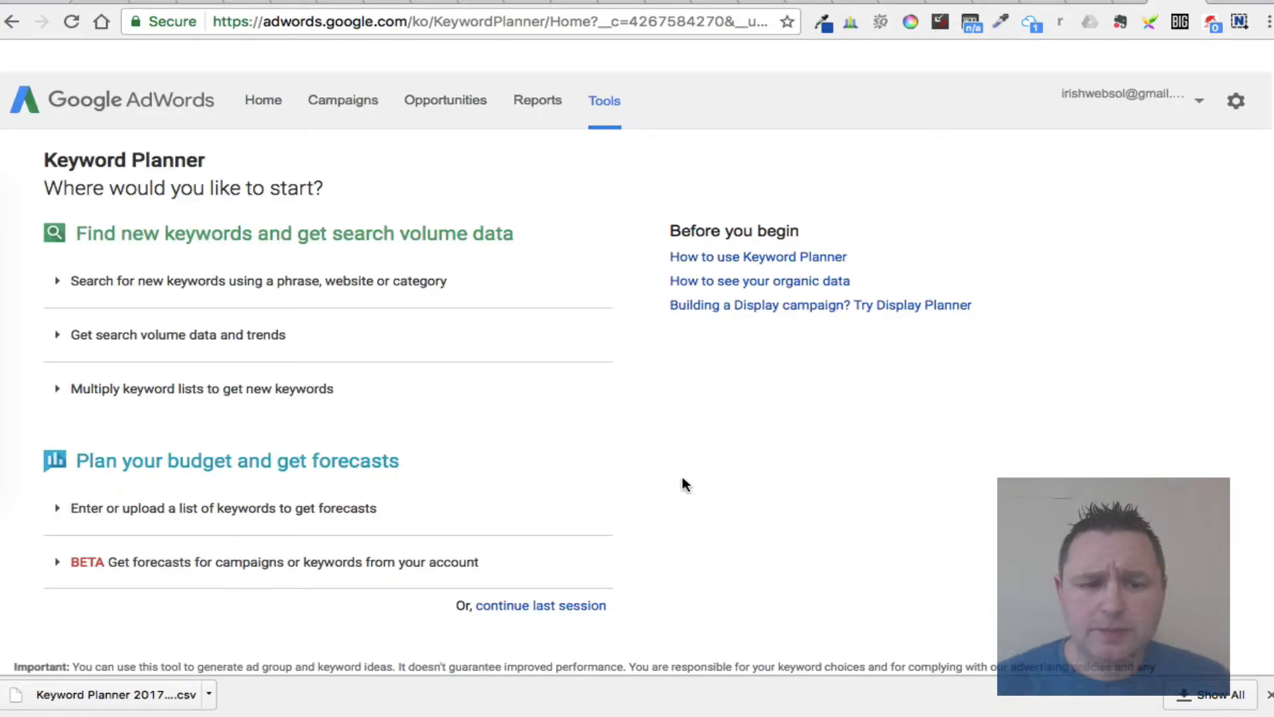
click(240, 285)
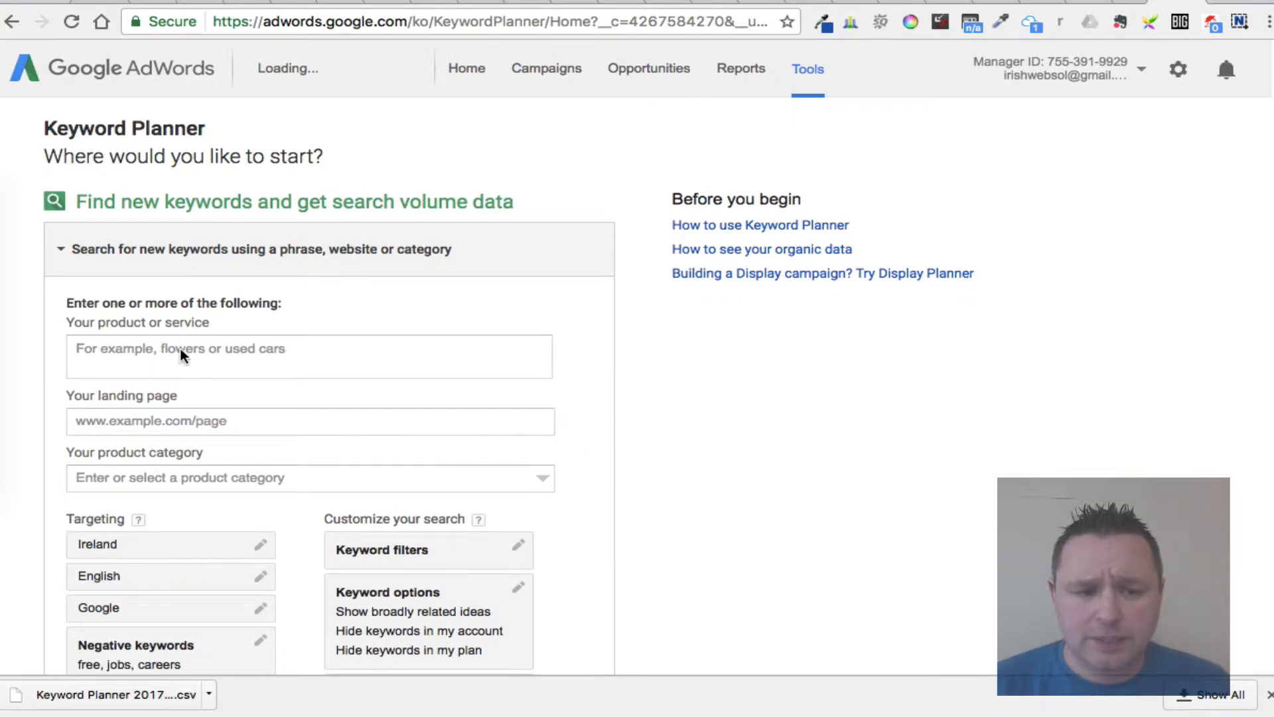
click(282, 350)
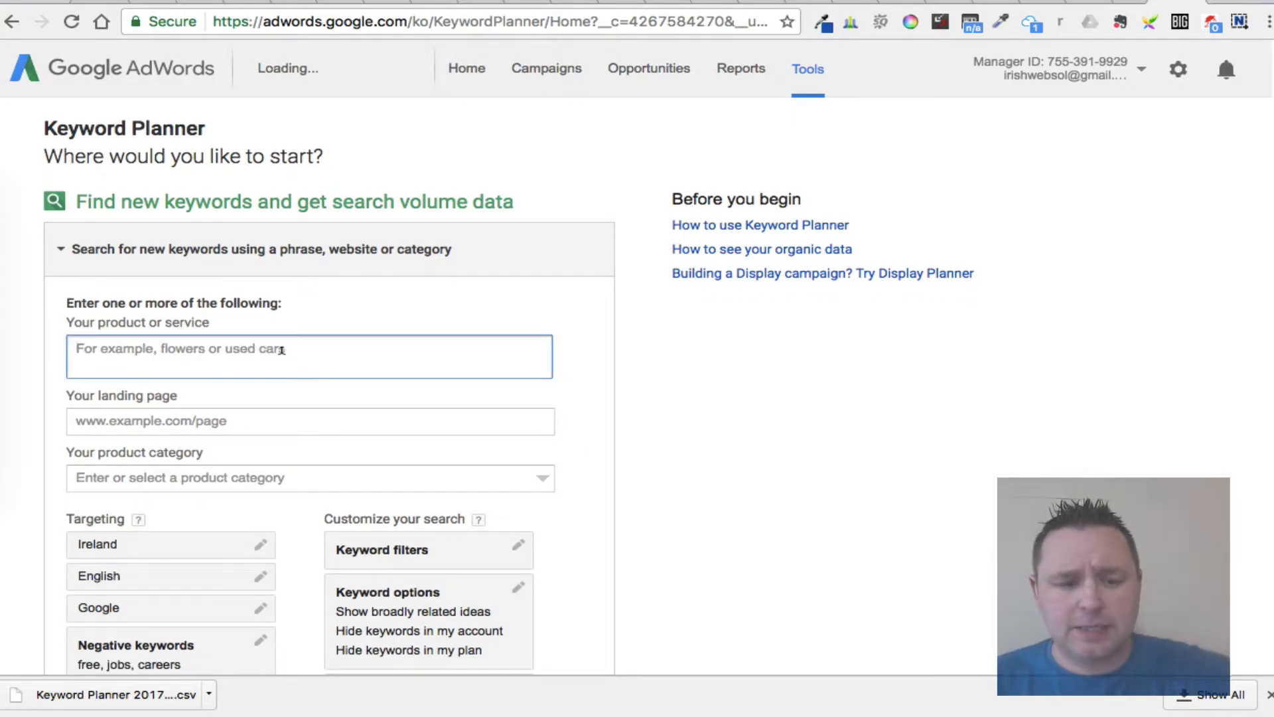
click(292, 423)
text(Kimberly clarke)
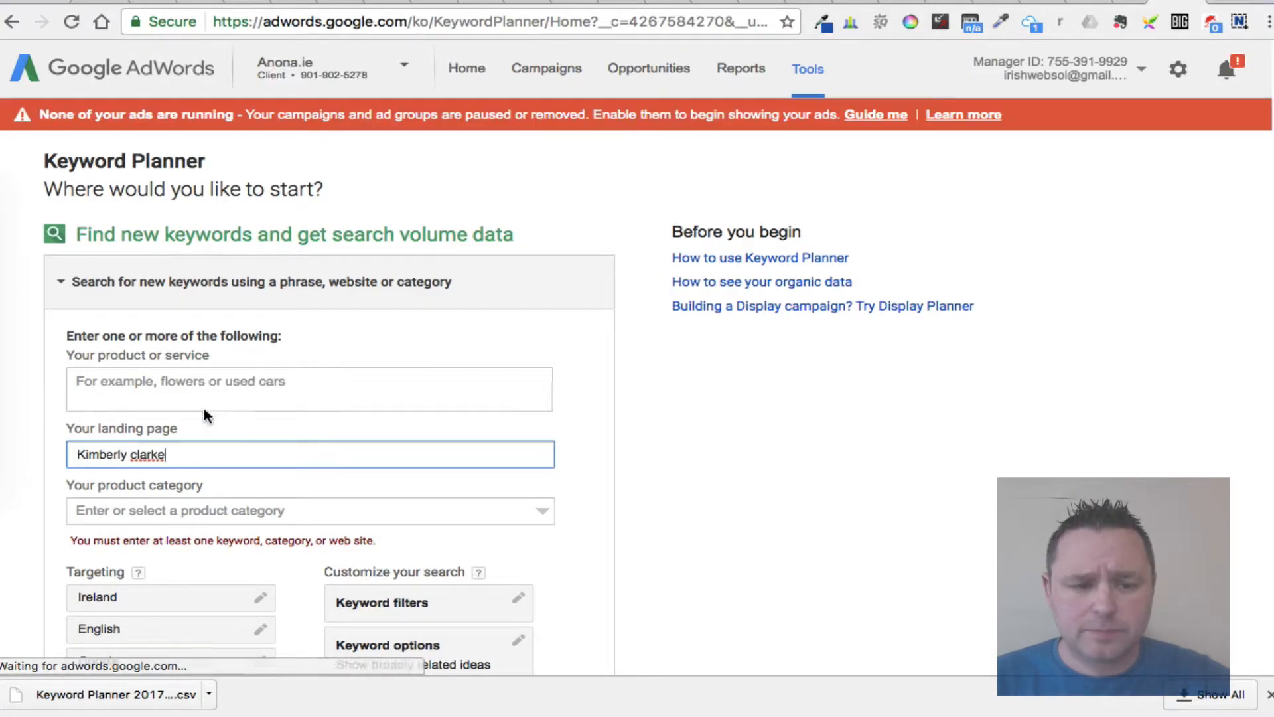
click(176, 383)
text(Kimberly clarke)
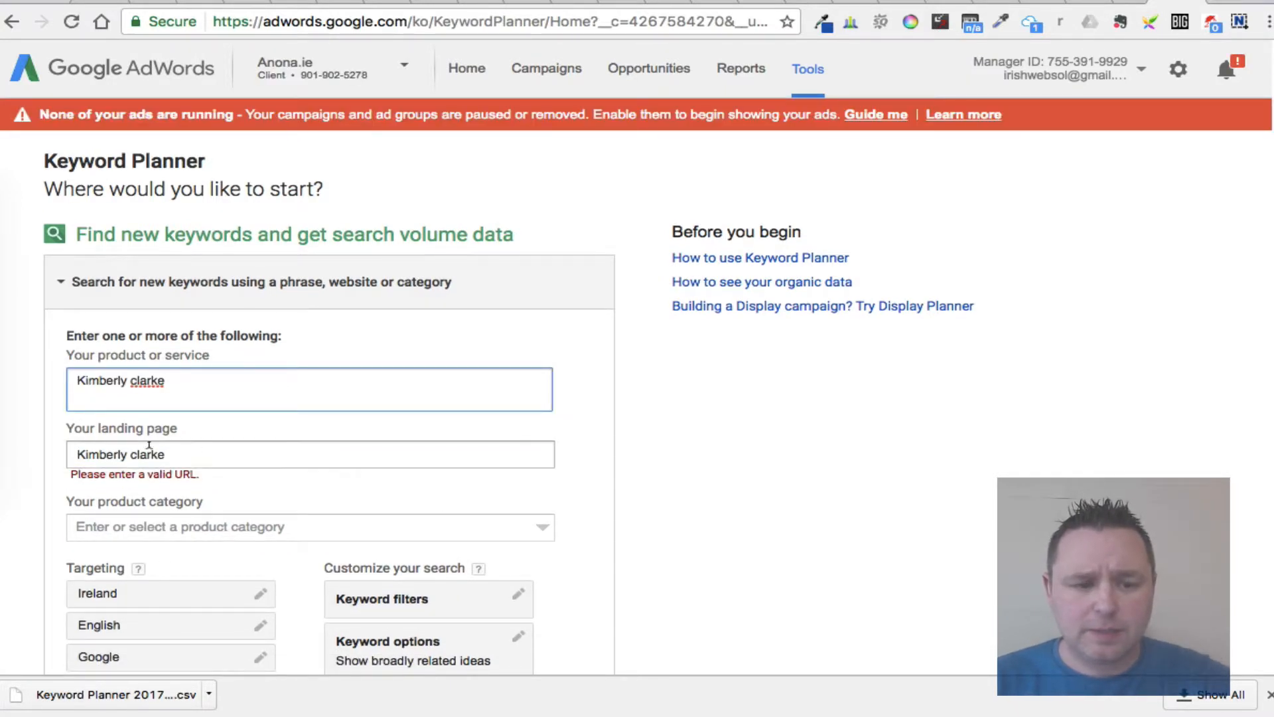
triple_click(110, 457)
text(ww)
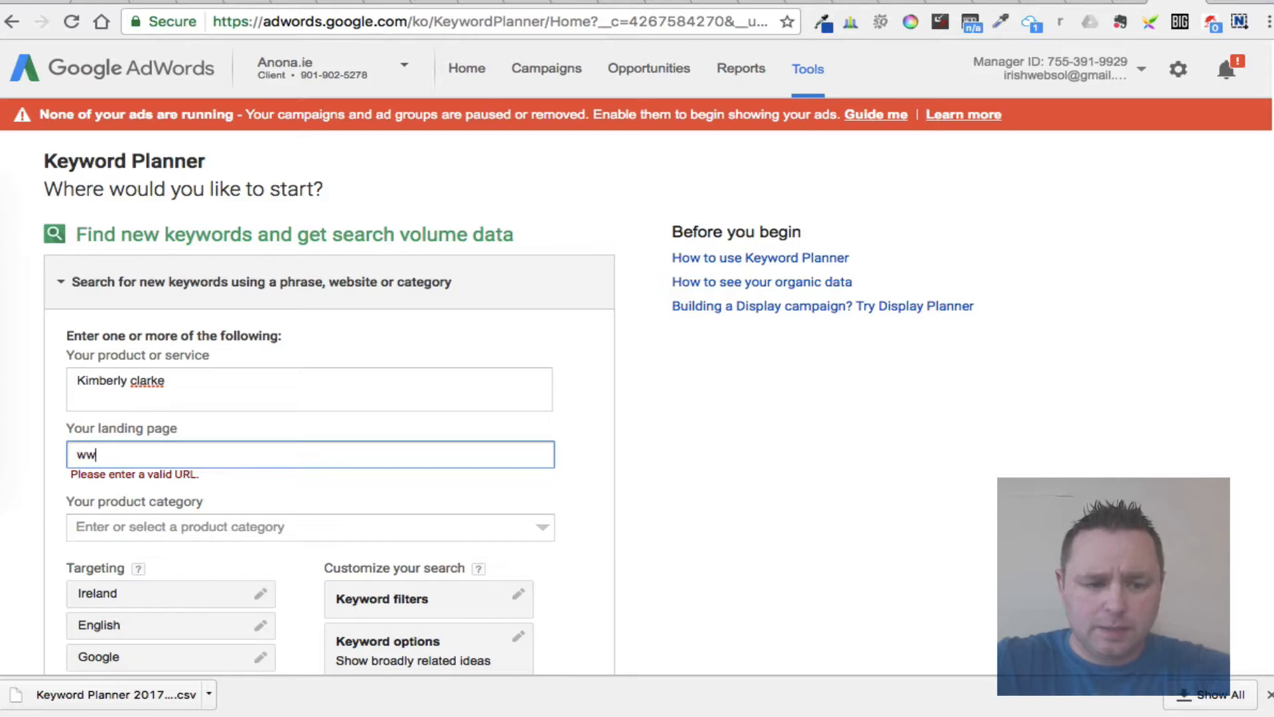
text(w.anona.i)
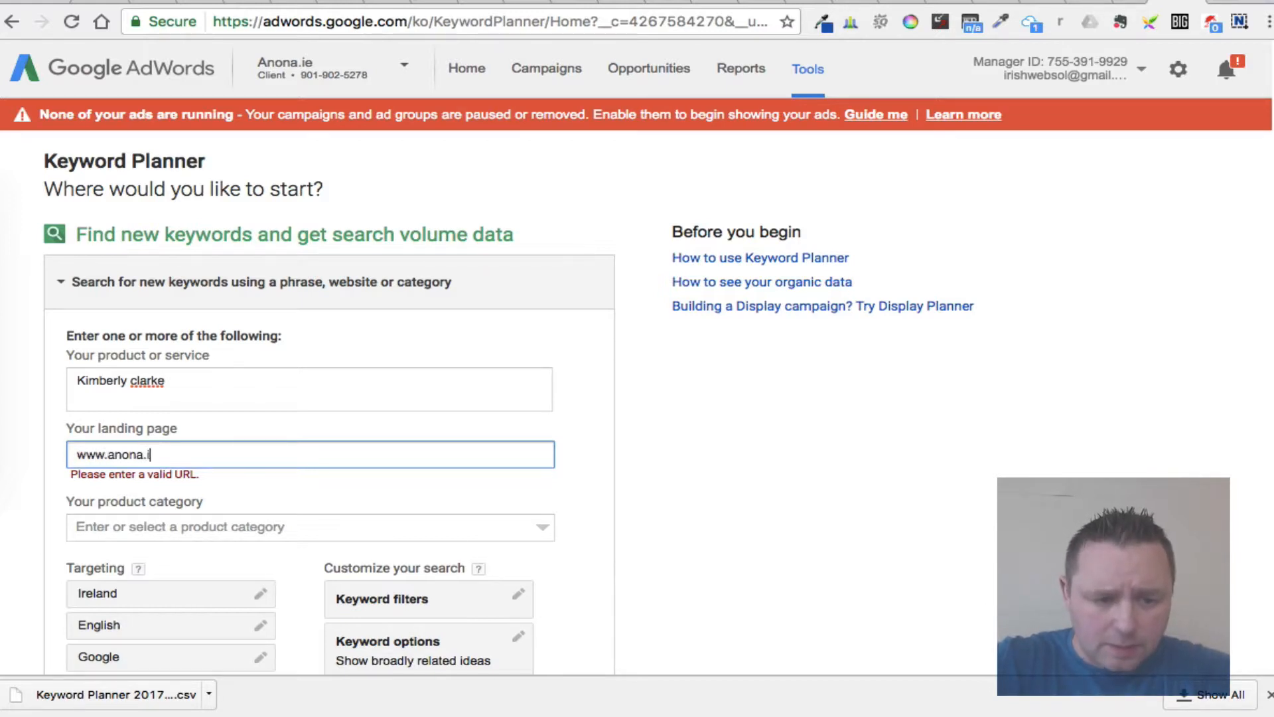
text(e)
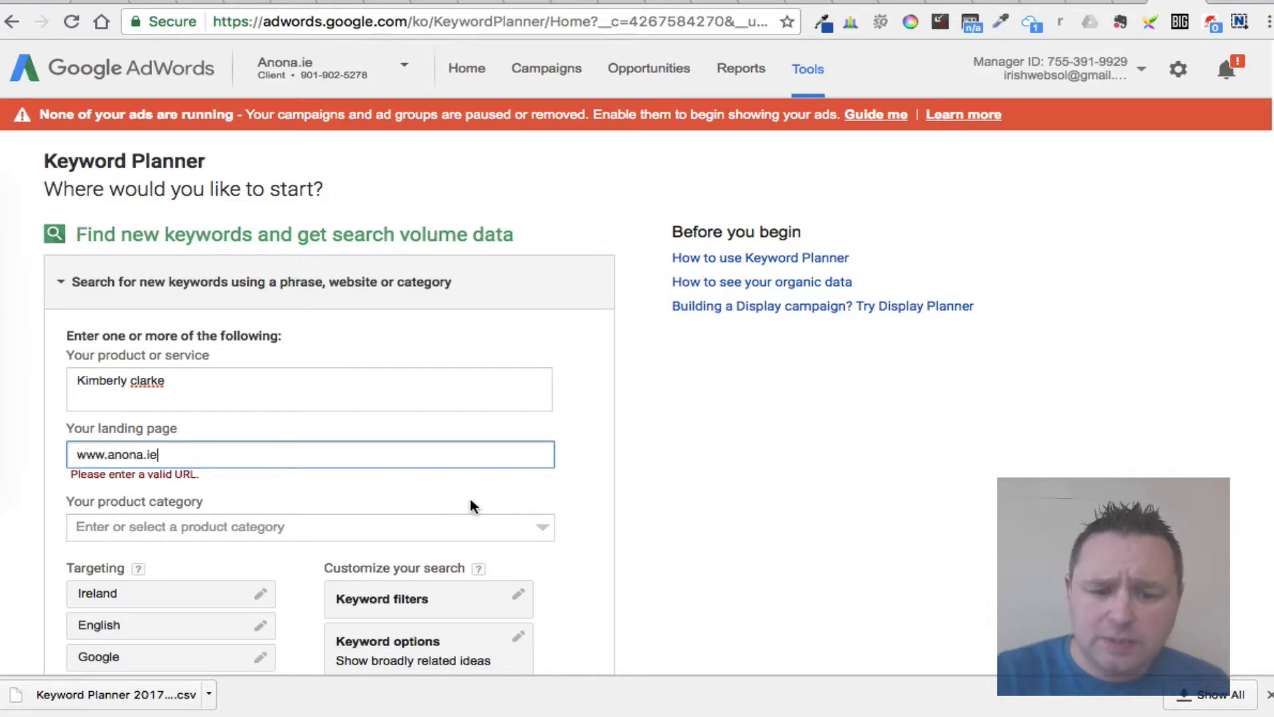
scroll(471, 501, down, 4)
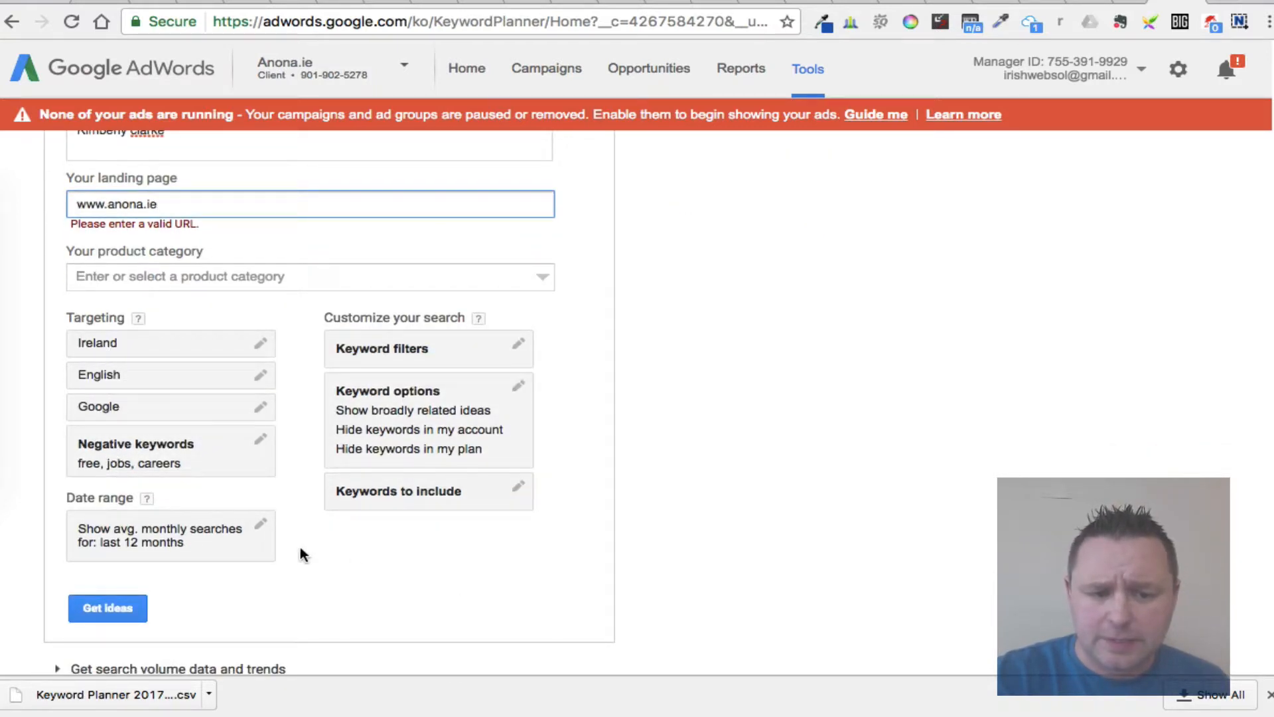
click(123, 609)
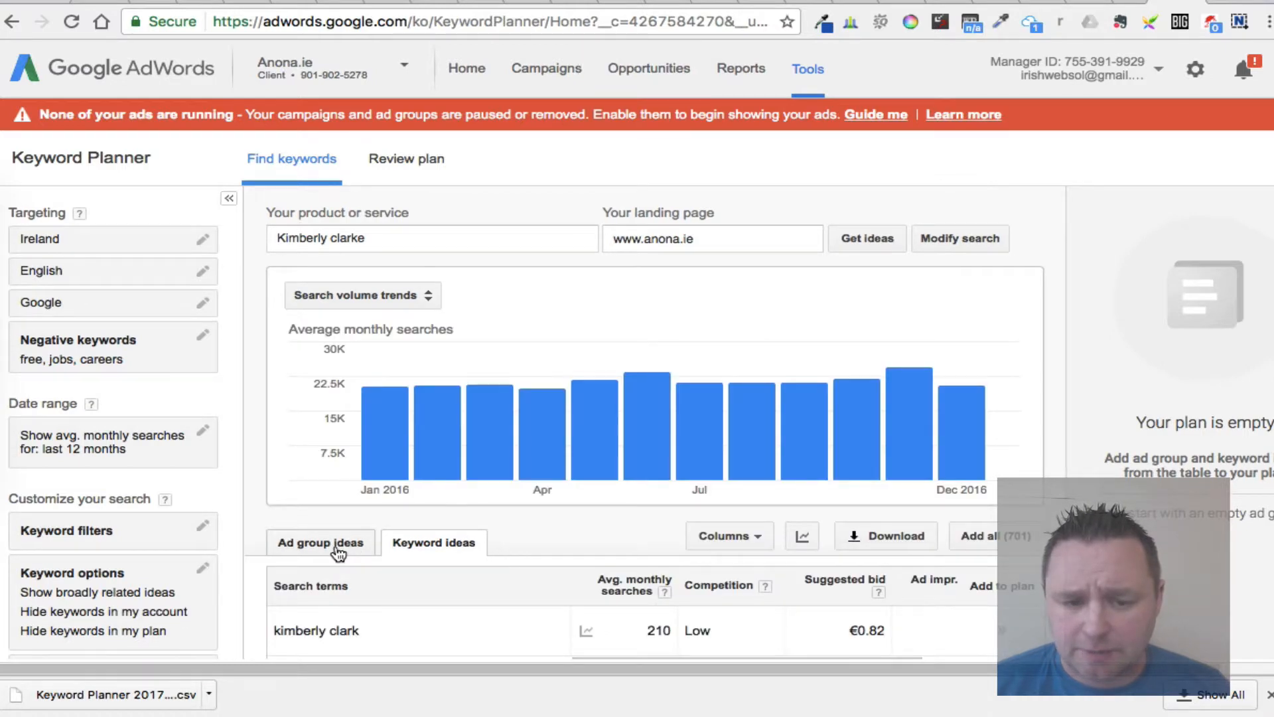
- Show the results as ad group ideas and add the Kimberly Clark and Clark Products ad groups to the plan
click(336, 551)
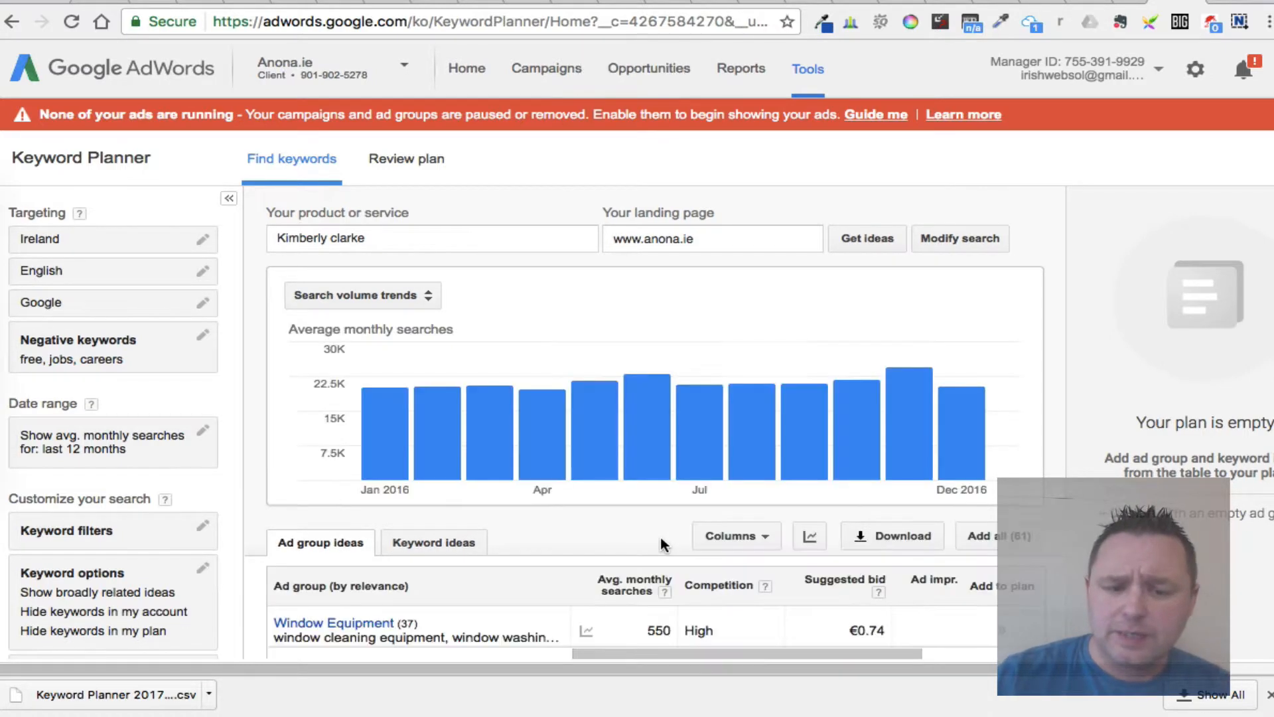
scroll(661, 542, down, 4)
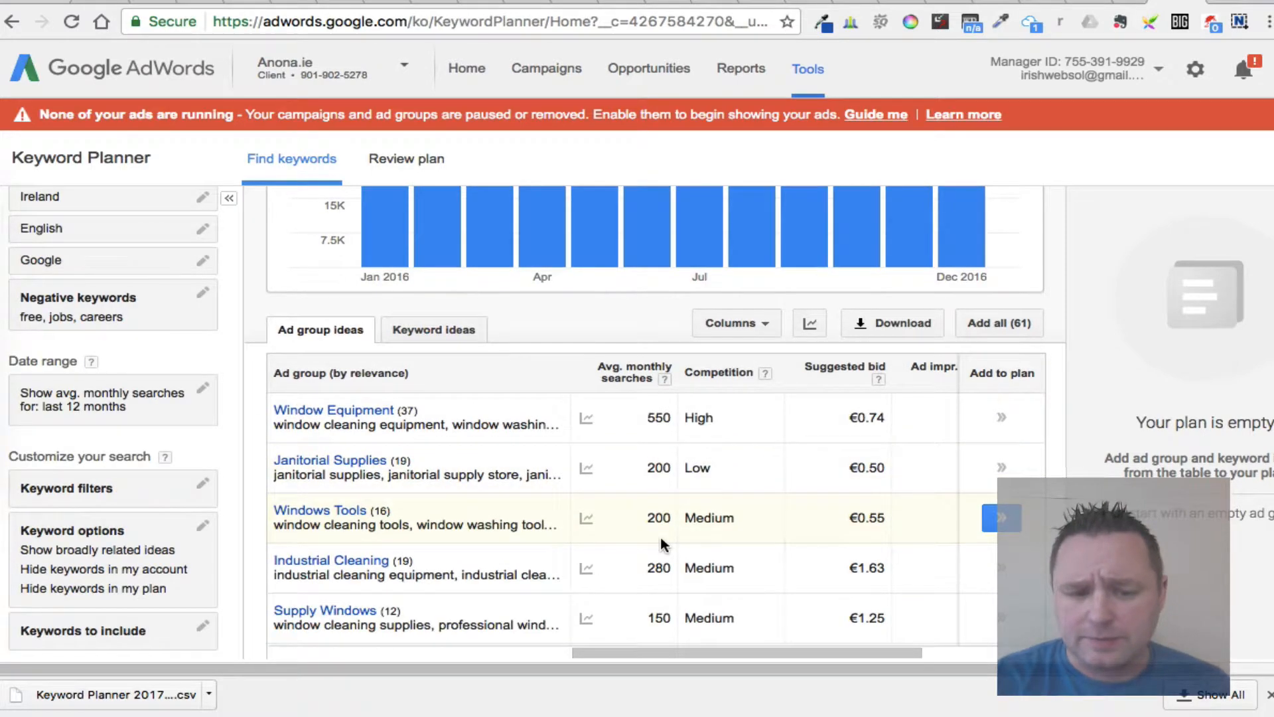
scroll(660, 536, down, 3)
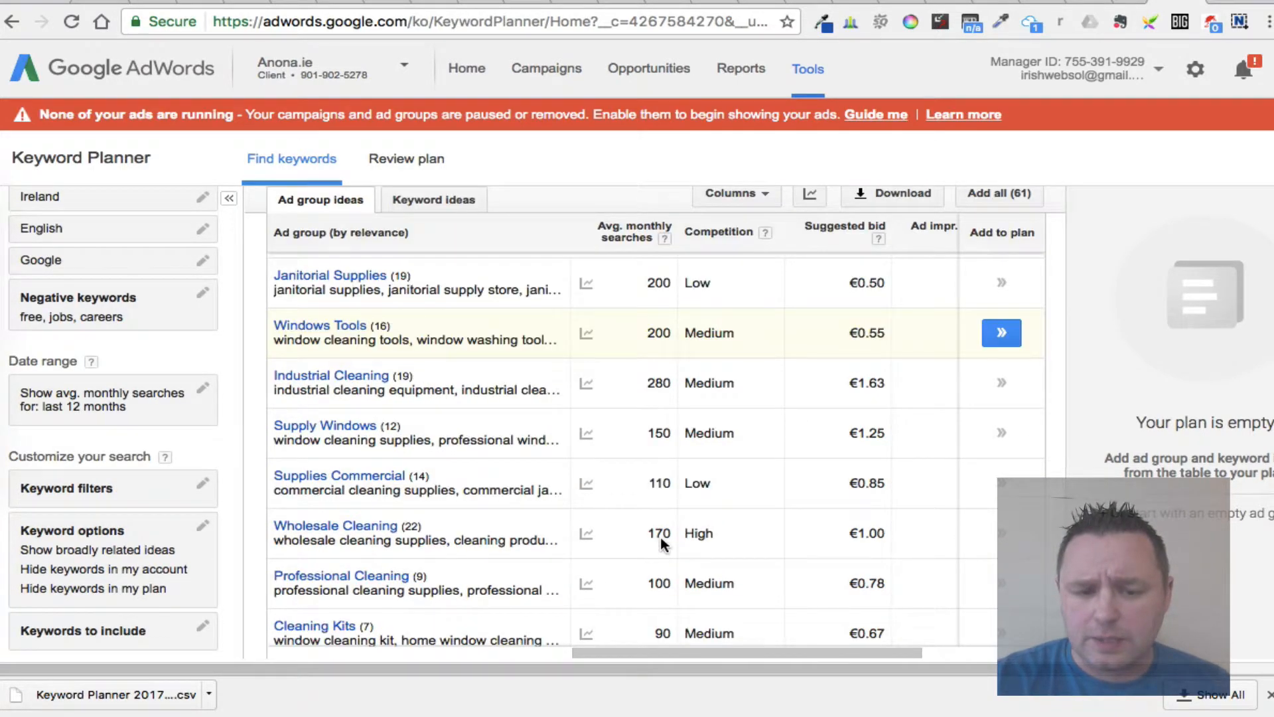
scroll(661, 541, down, 3)
scroll(661, 542, down, 3)
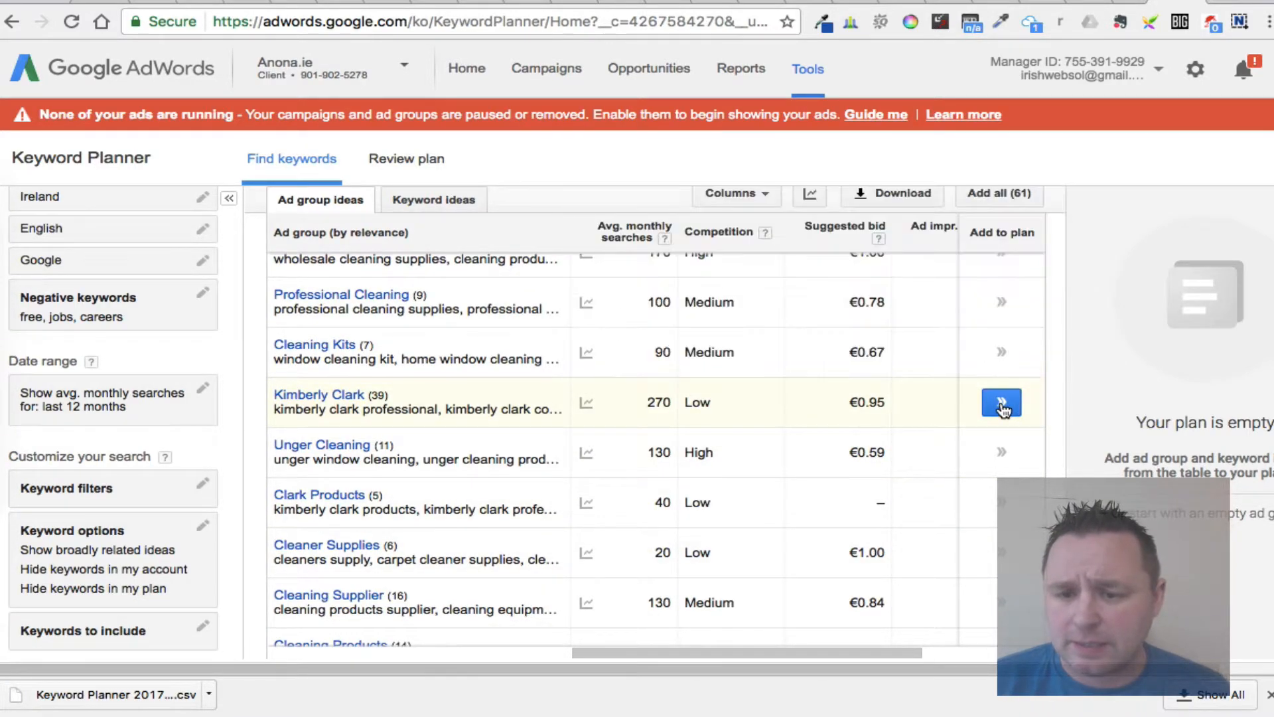
click(1002, 405)
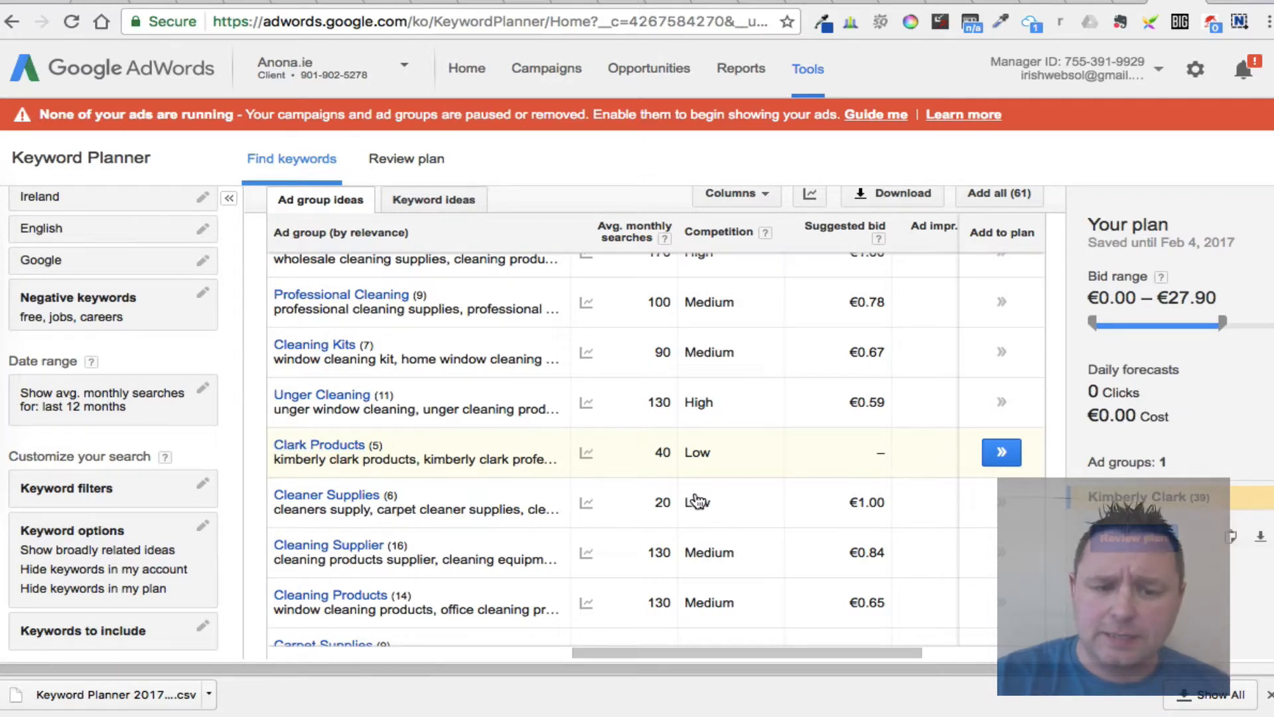
scroll(622, 444, down, 1)
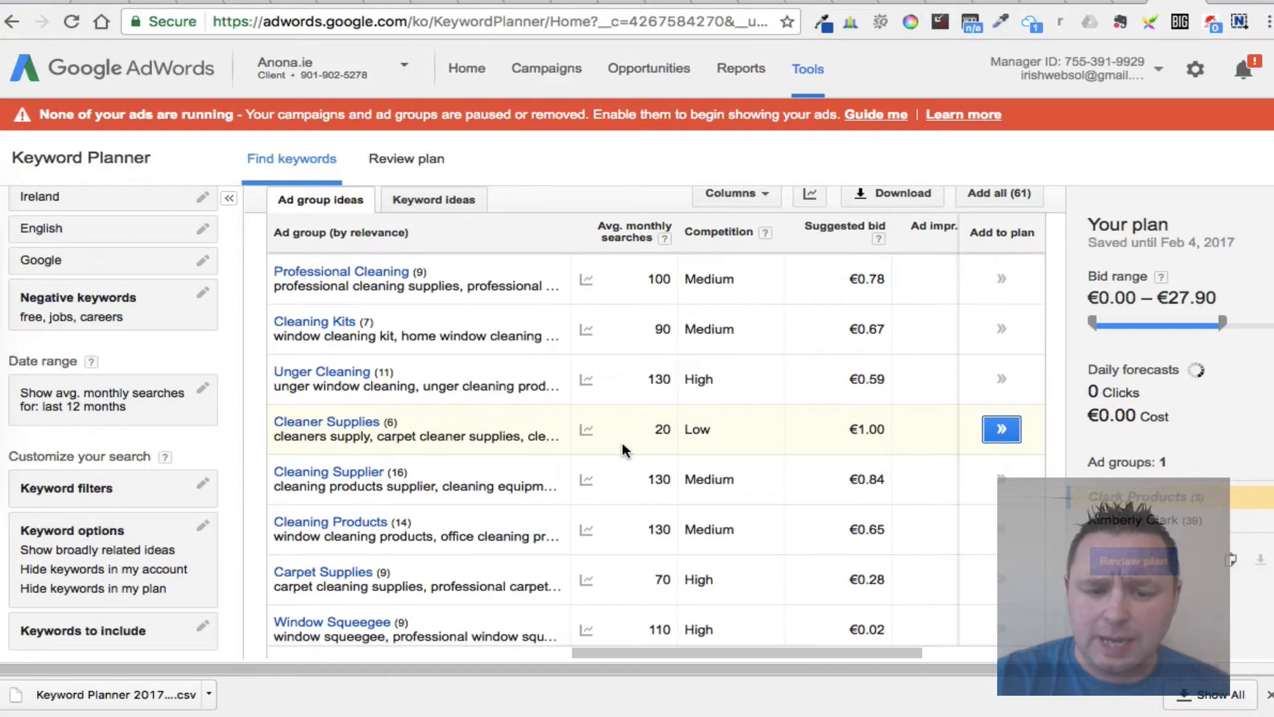
- Look through the remaining ad group ideas for other groups relevant to Kimberly Clark
scroll(622, 443, down, 3)
scroll(622, 443, down, 2)
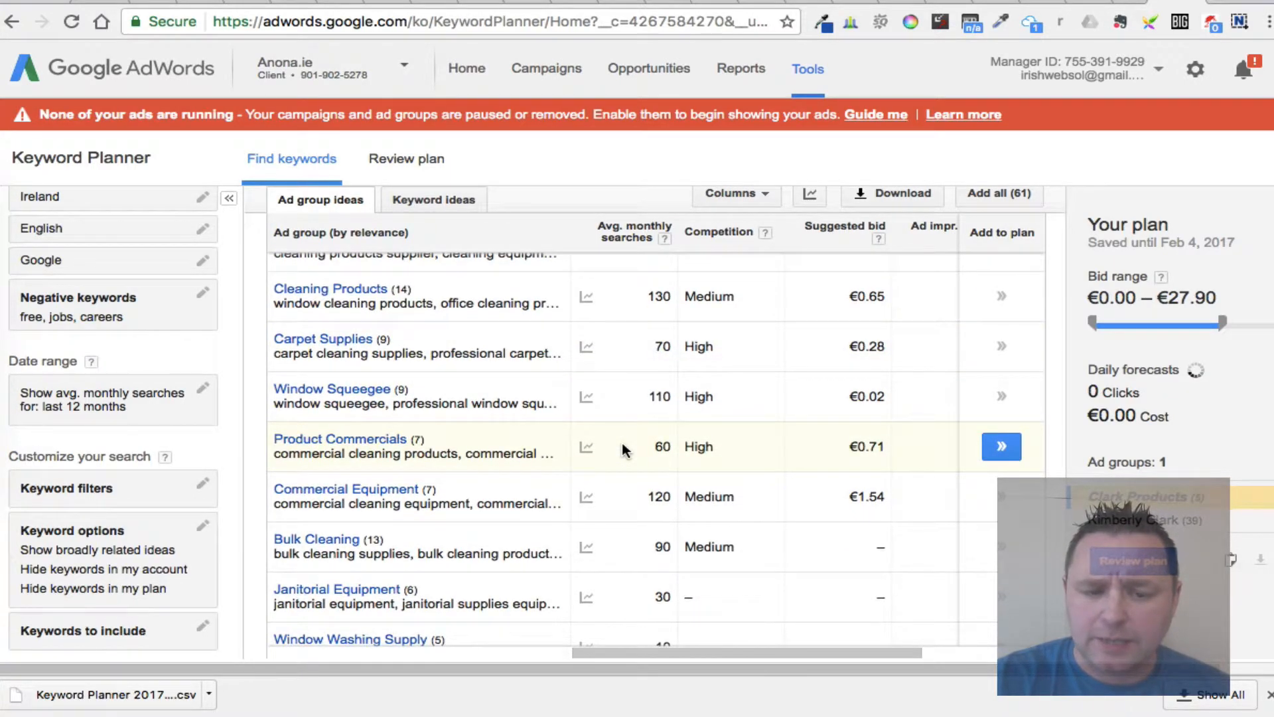
scroll(623, 450, down, 2)
scroll(624, 451, down, 3)
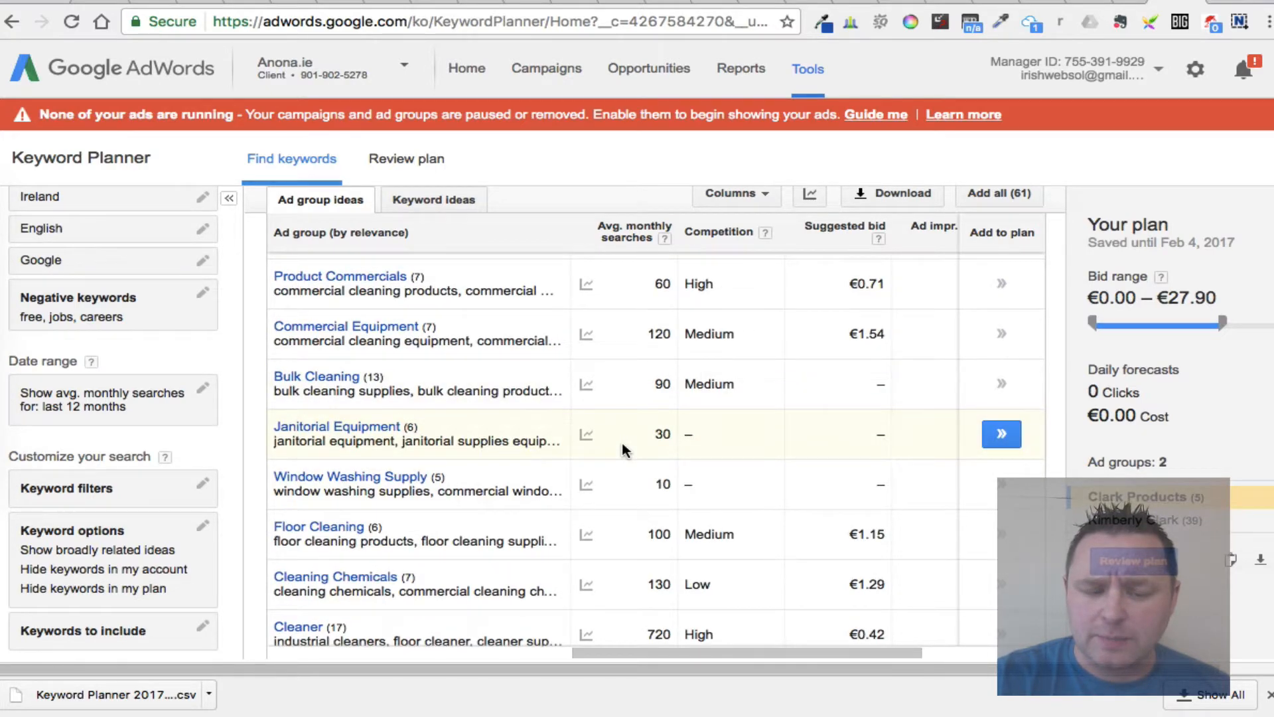
scroll(622, 450, down, 4)
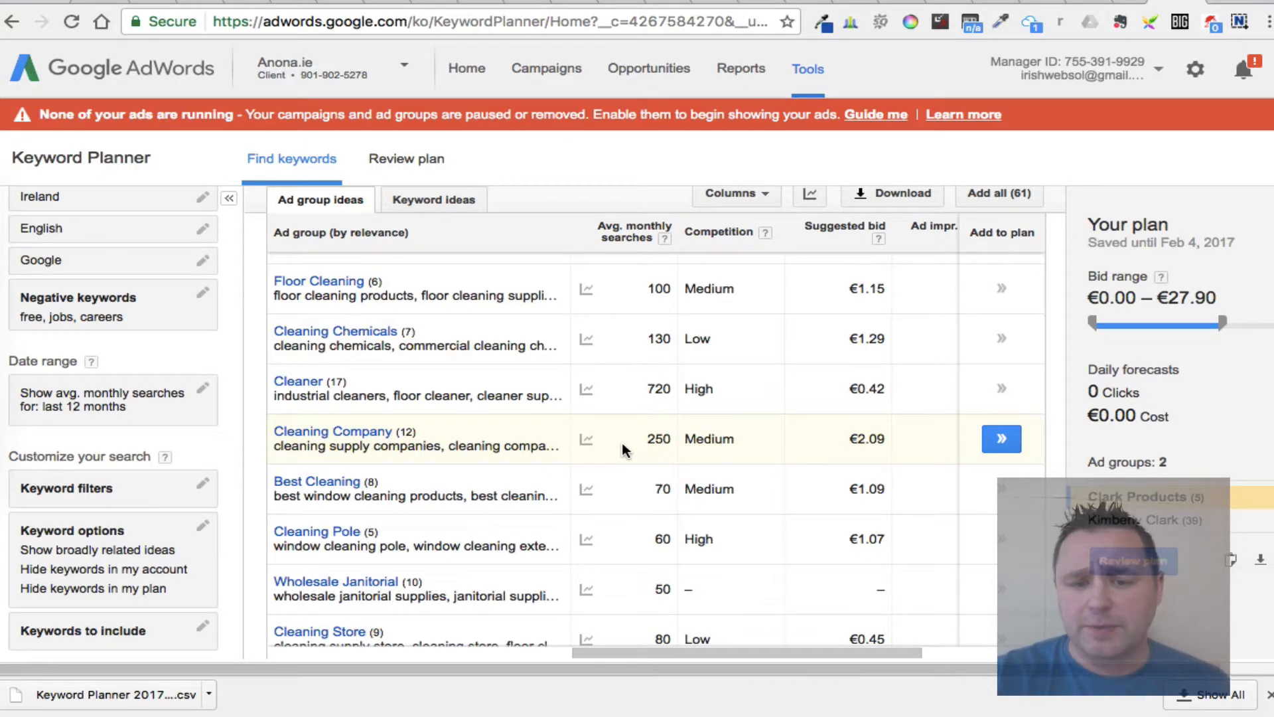
scroll(623, 444, up, 1)
scroll(622, 445, up, 12)
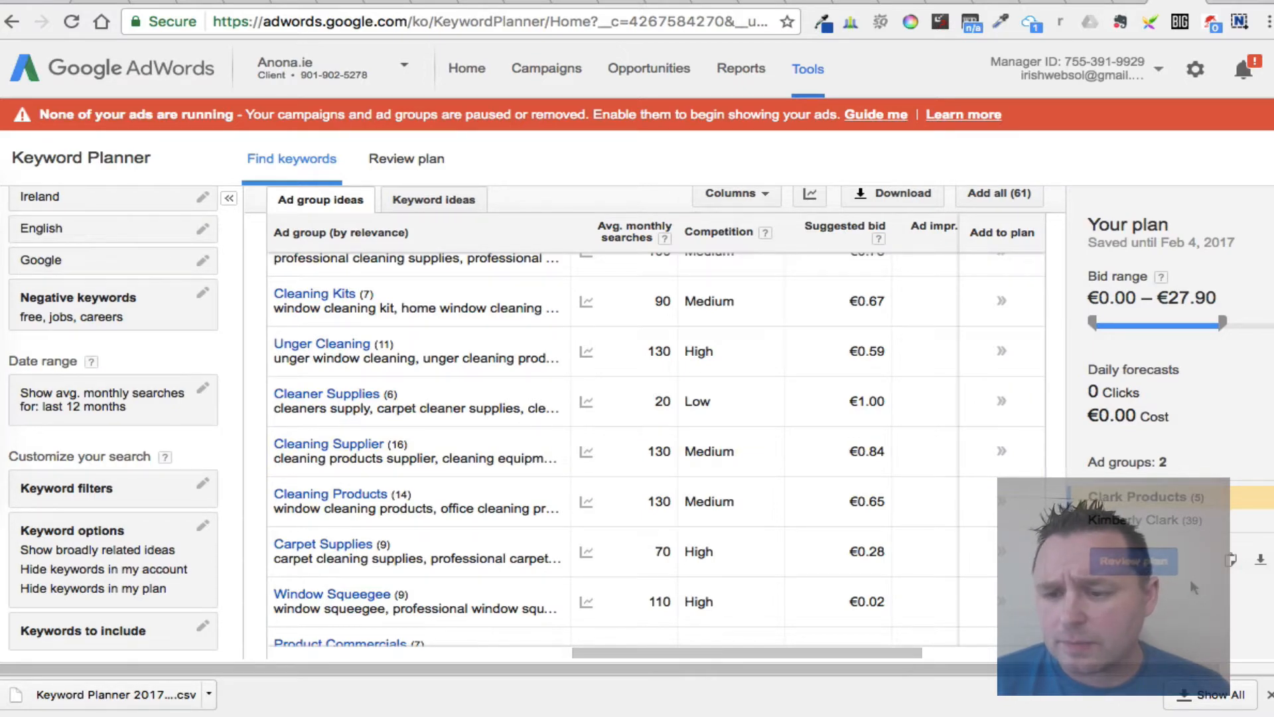
- Review the plan's daily performance forecasts and the ad groups it contains
click(1133, 560)
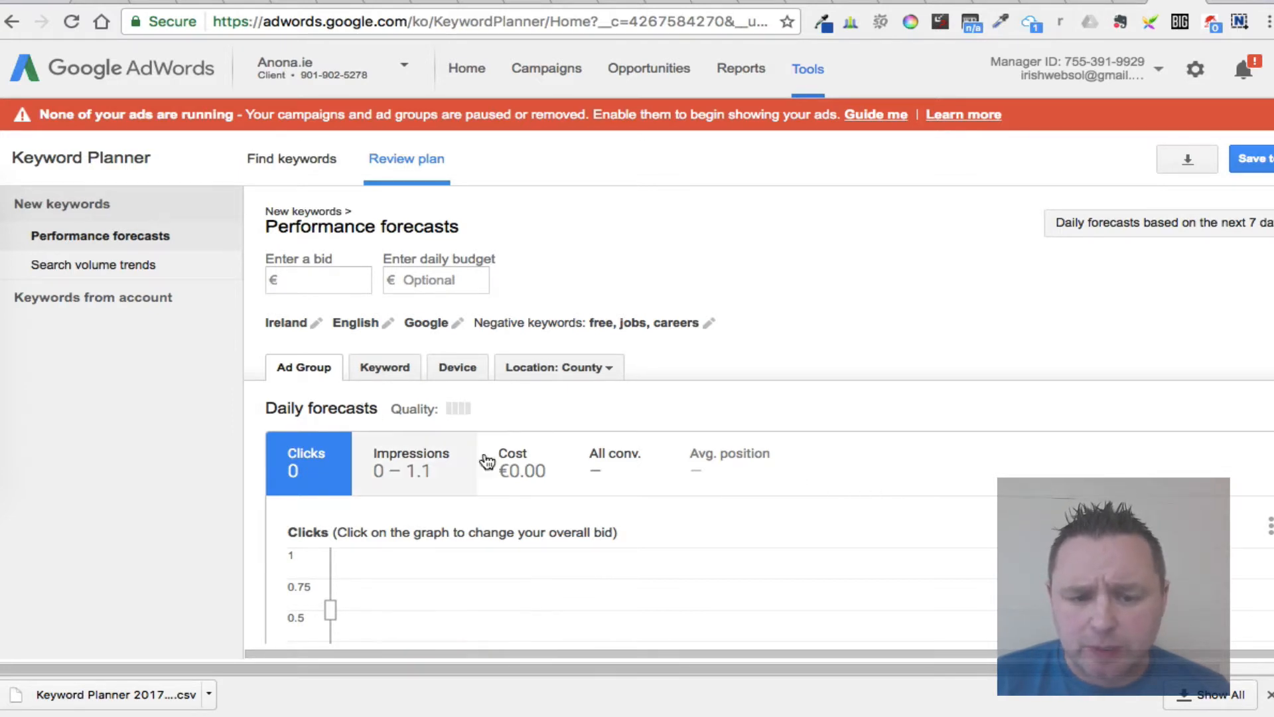
scroll(796, 518, down, 1)
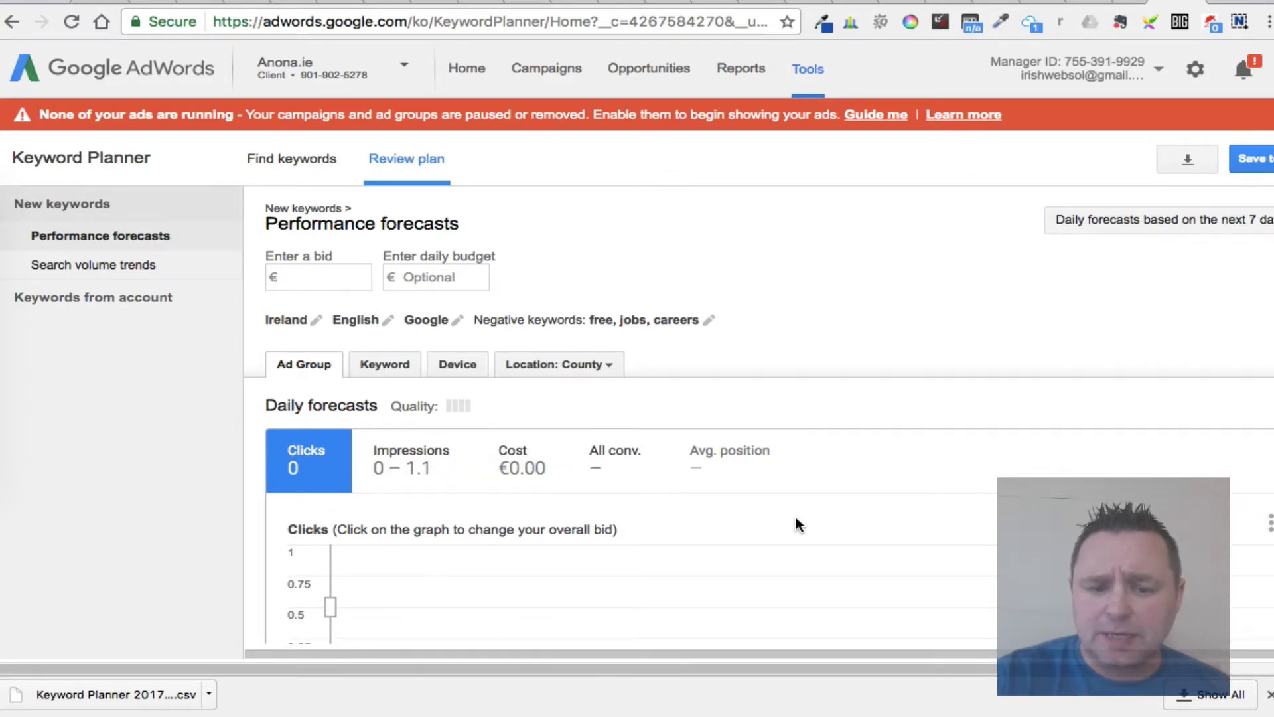
scroll(796, 518, down, 5)
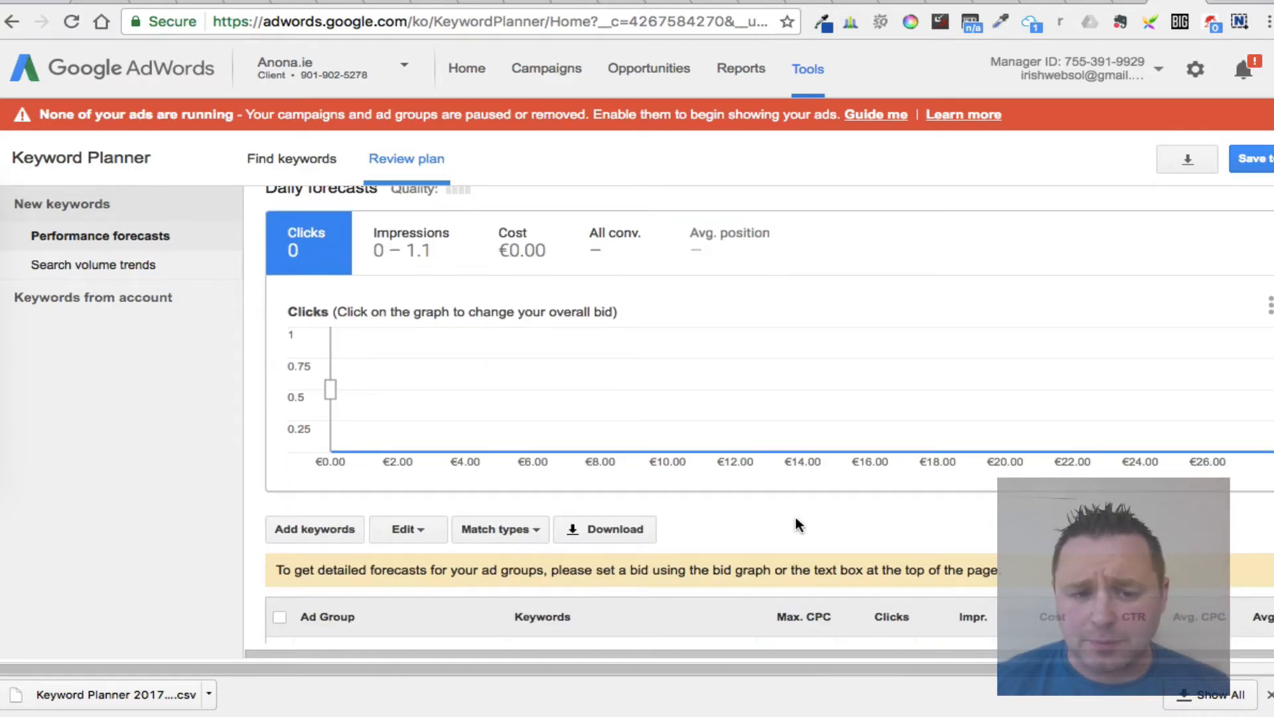
mouse_move(902, 421)
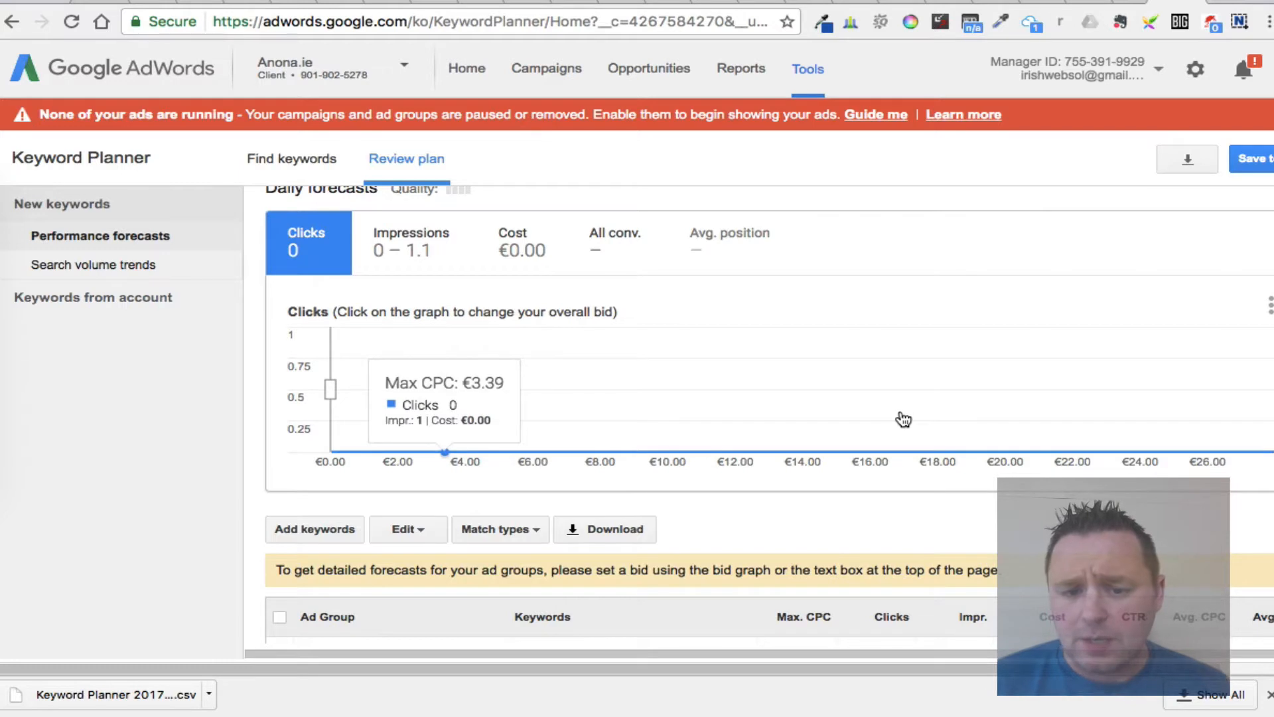
scroll(902, 418, up, 3)
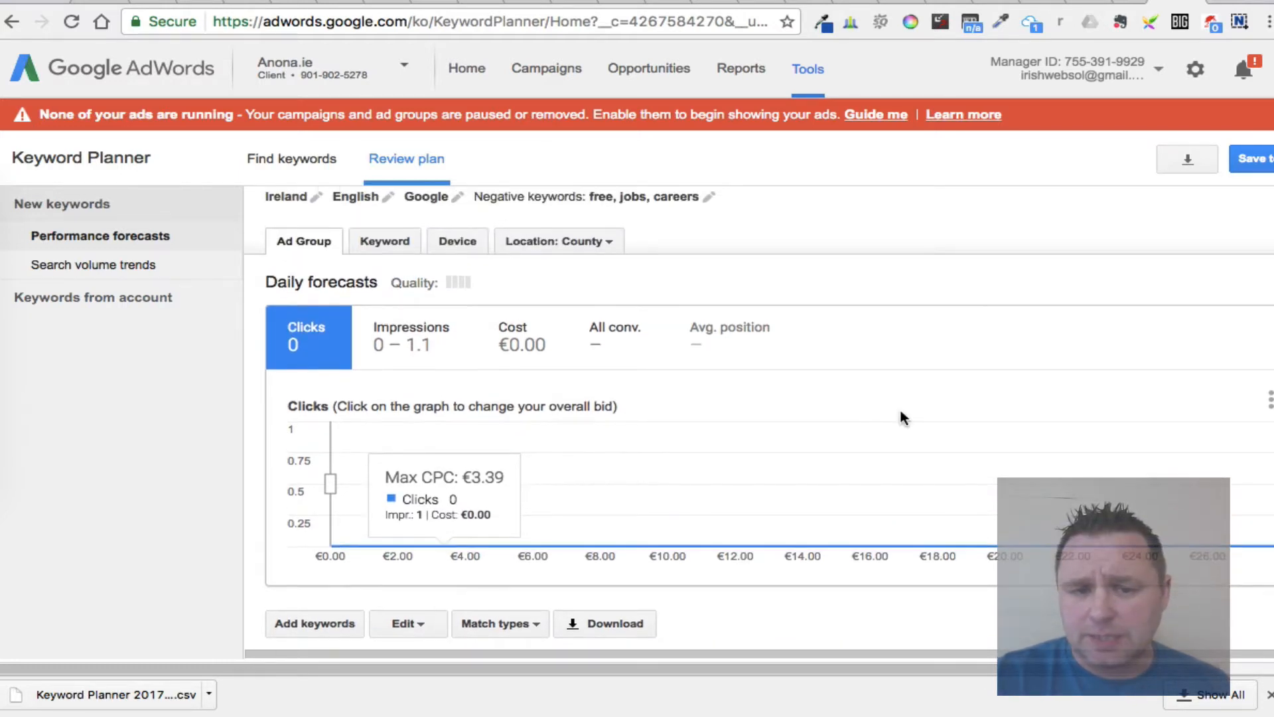
scroll(902, 418, up, 1)
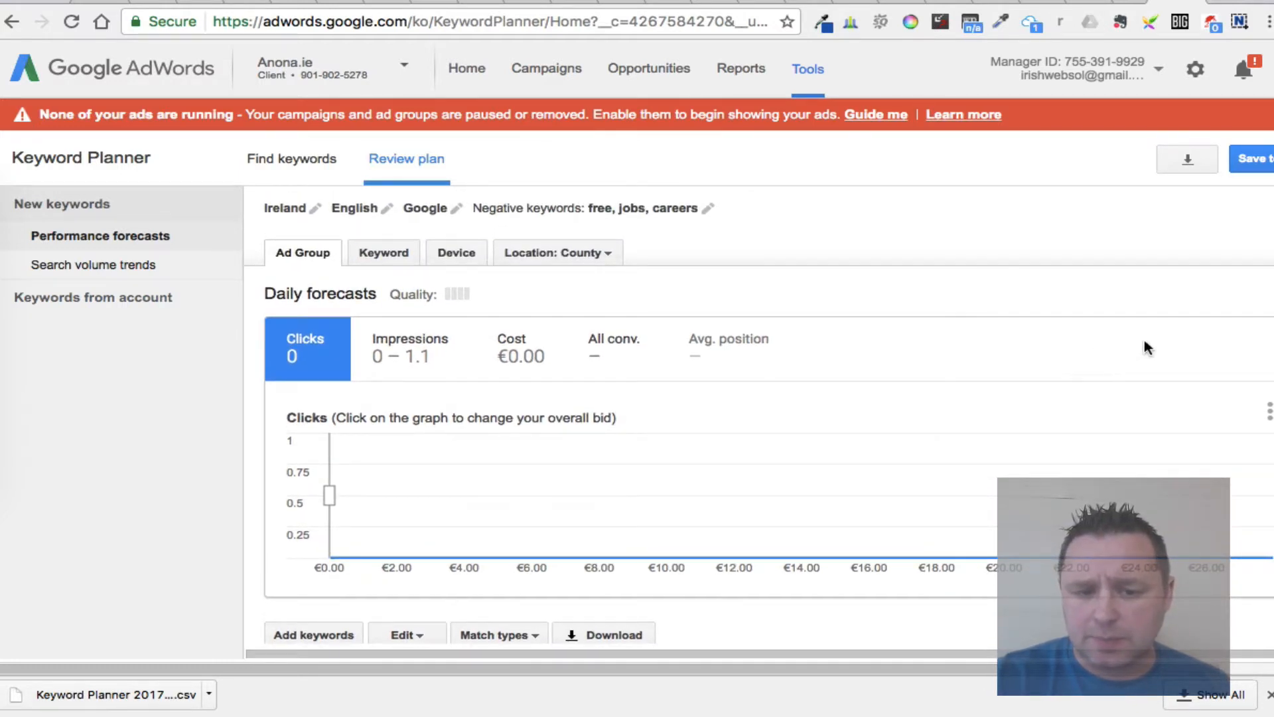
scroll(922, 472, down, 5)
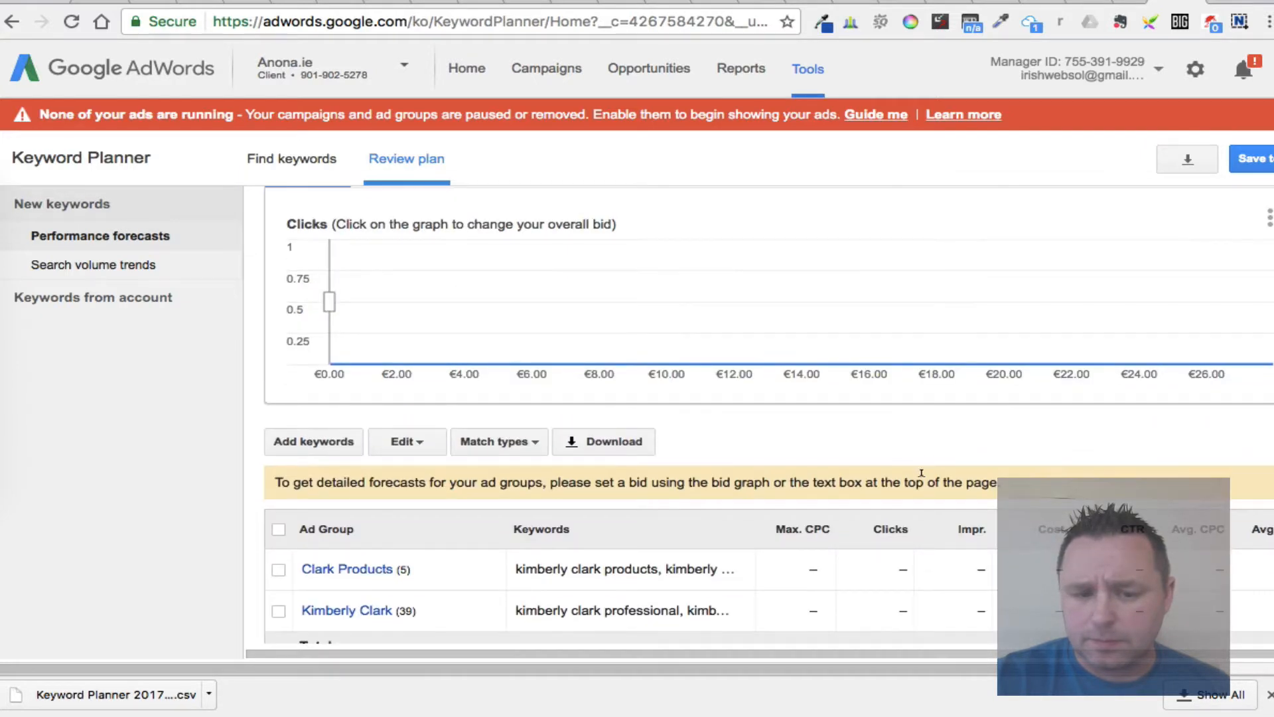
scroll(921, 474, down, 3)
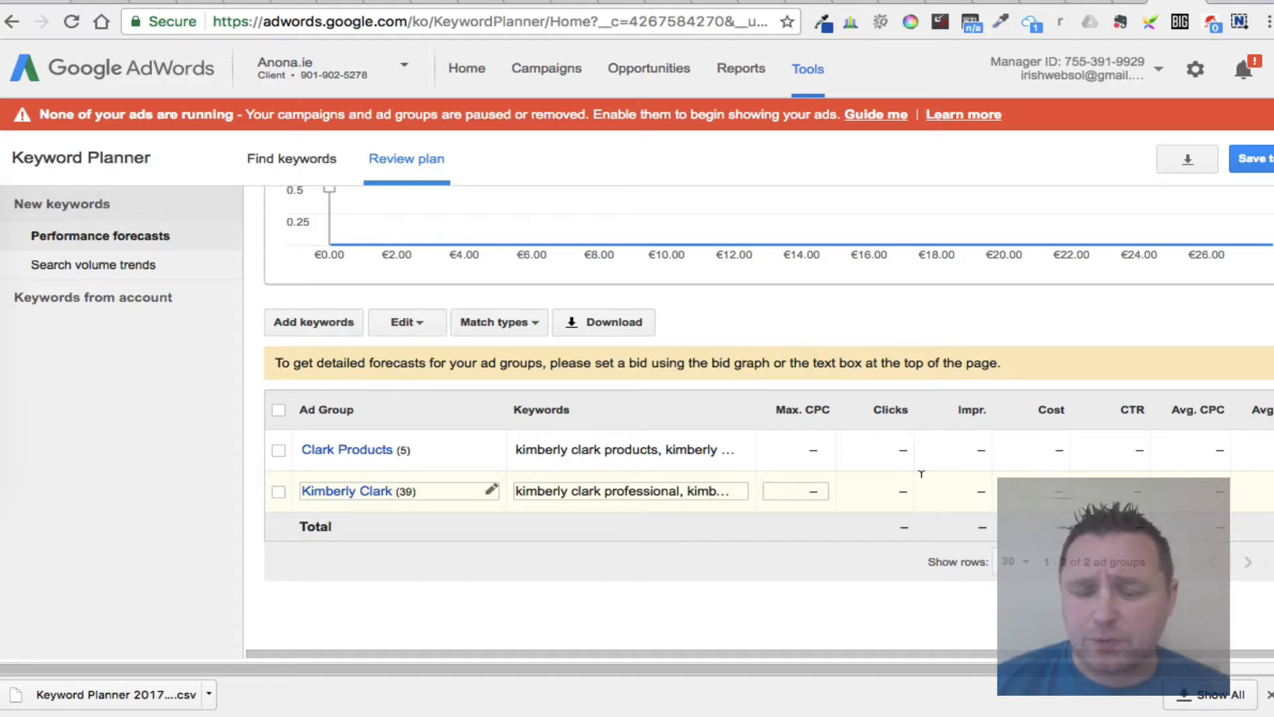
scroll(921, 472, up, 9)
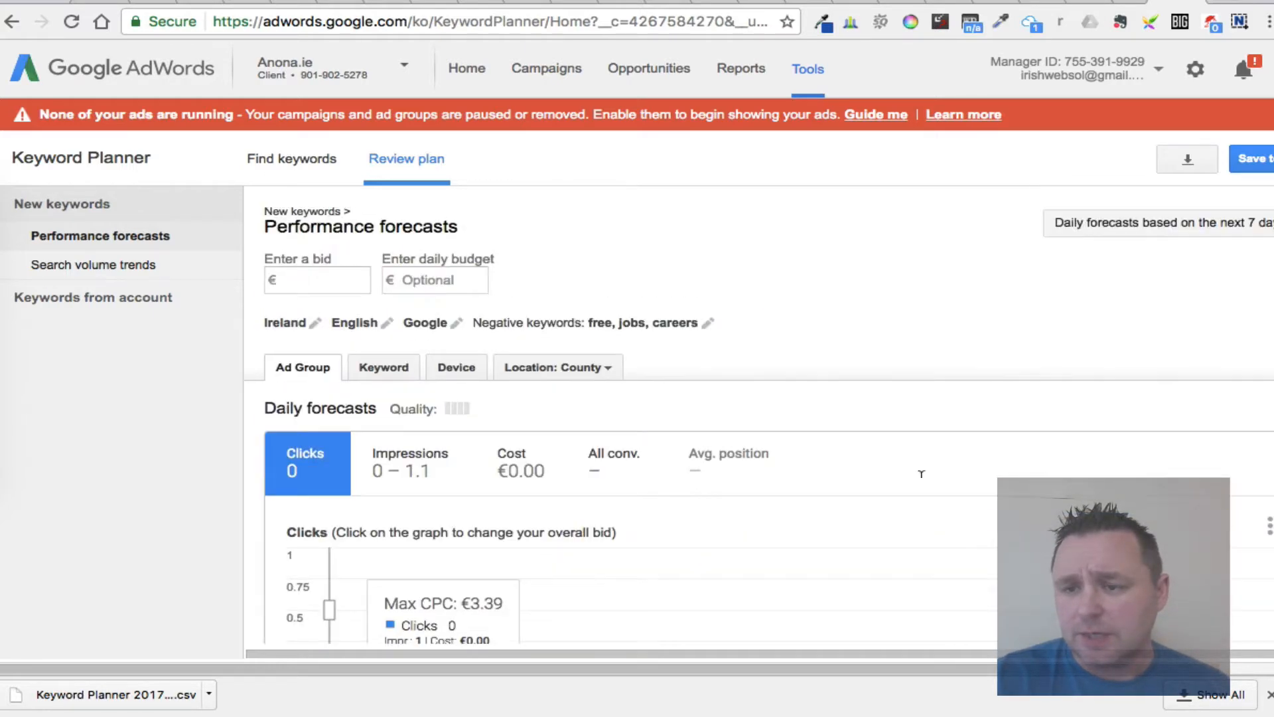
- Start saving the plan to the account as a new campaign named "KP Kimberly clarke"
click(1264, 160)
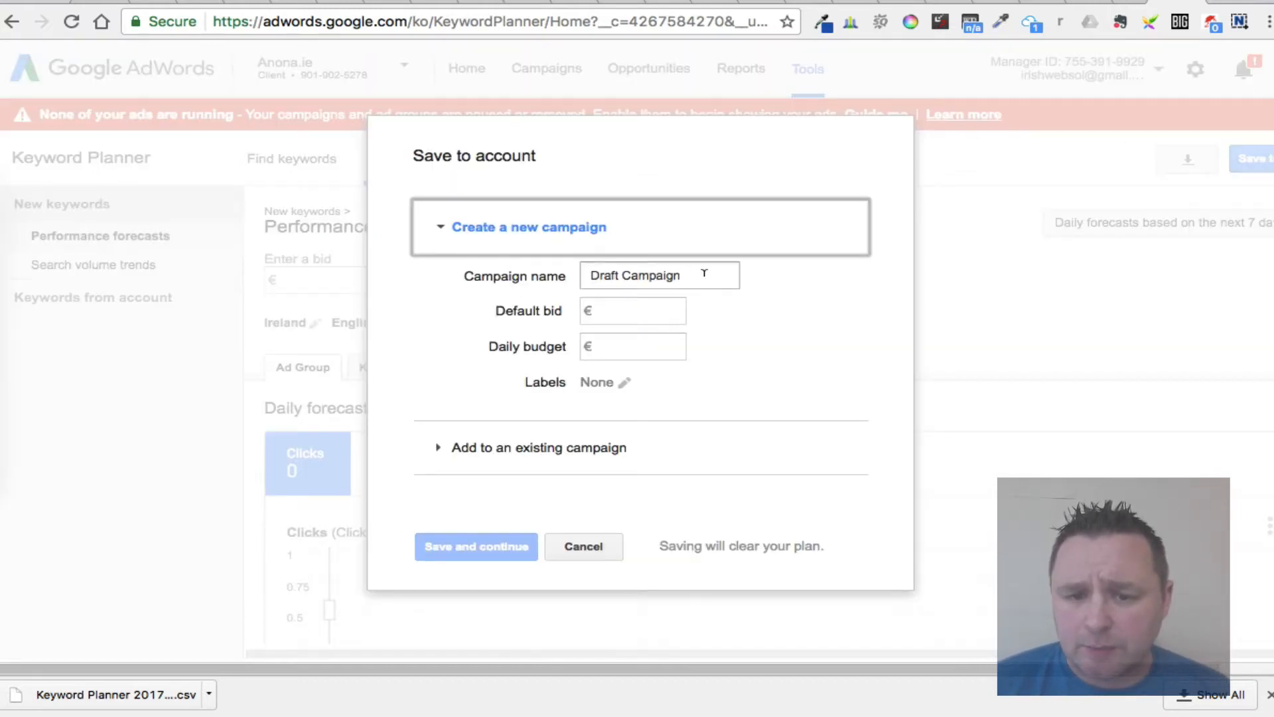
drag(704, 273, 597, 289)
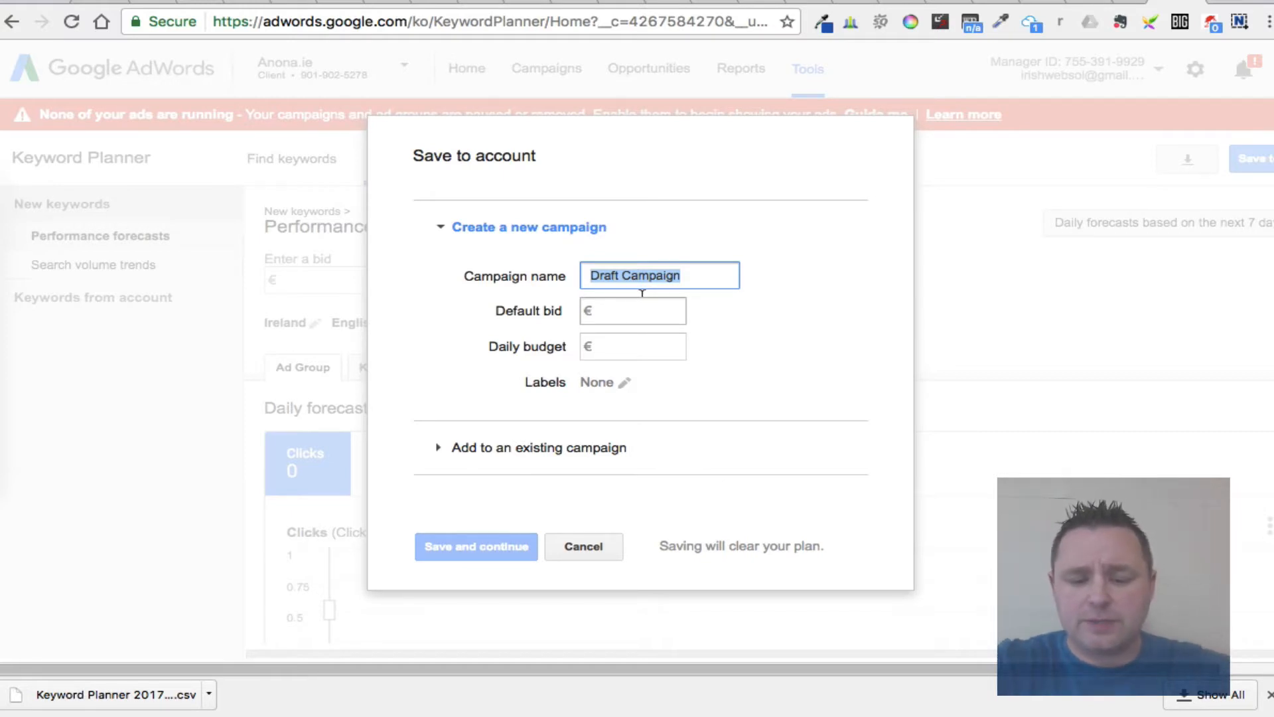
text(kp)
key(BackSpace)
key(BackSpace)
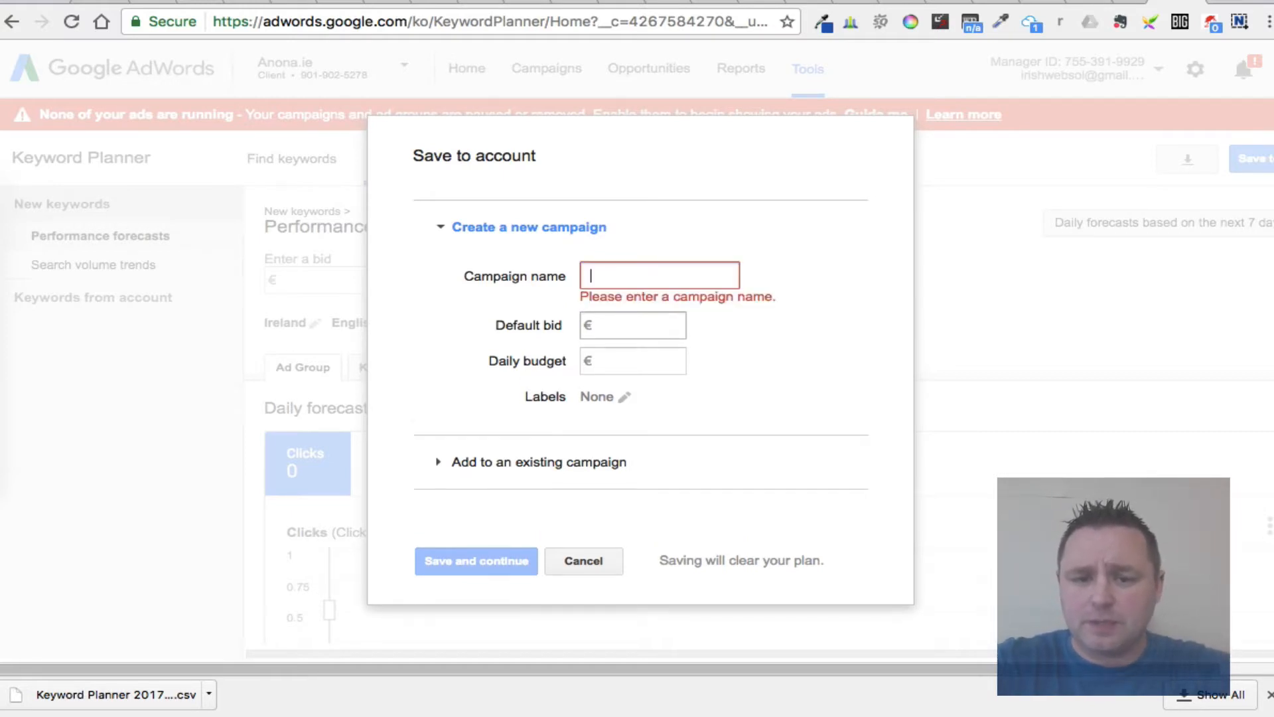
text(KP)
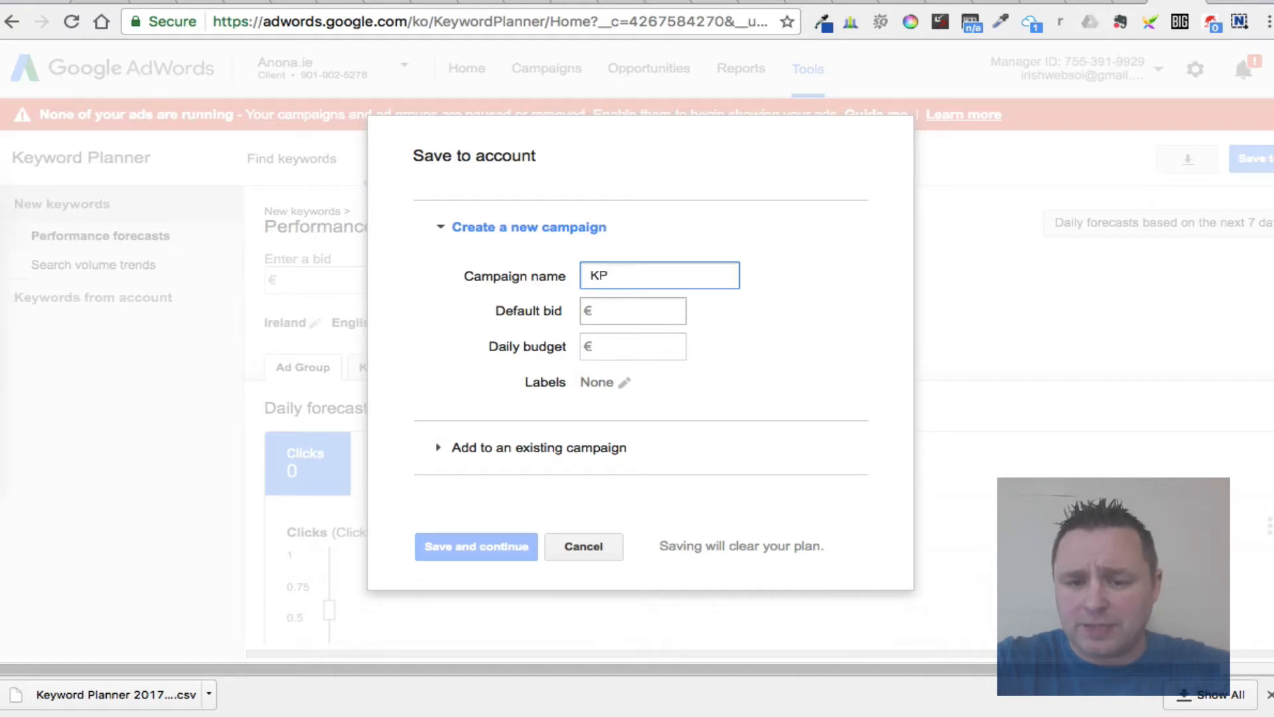
text( Kimberly clarke)
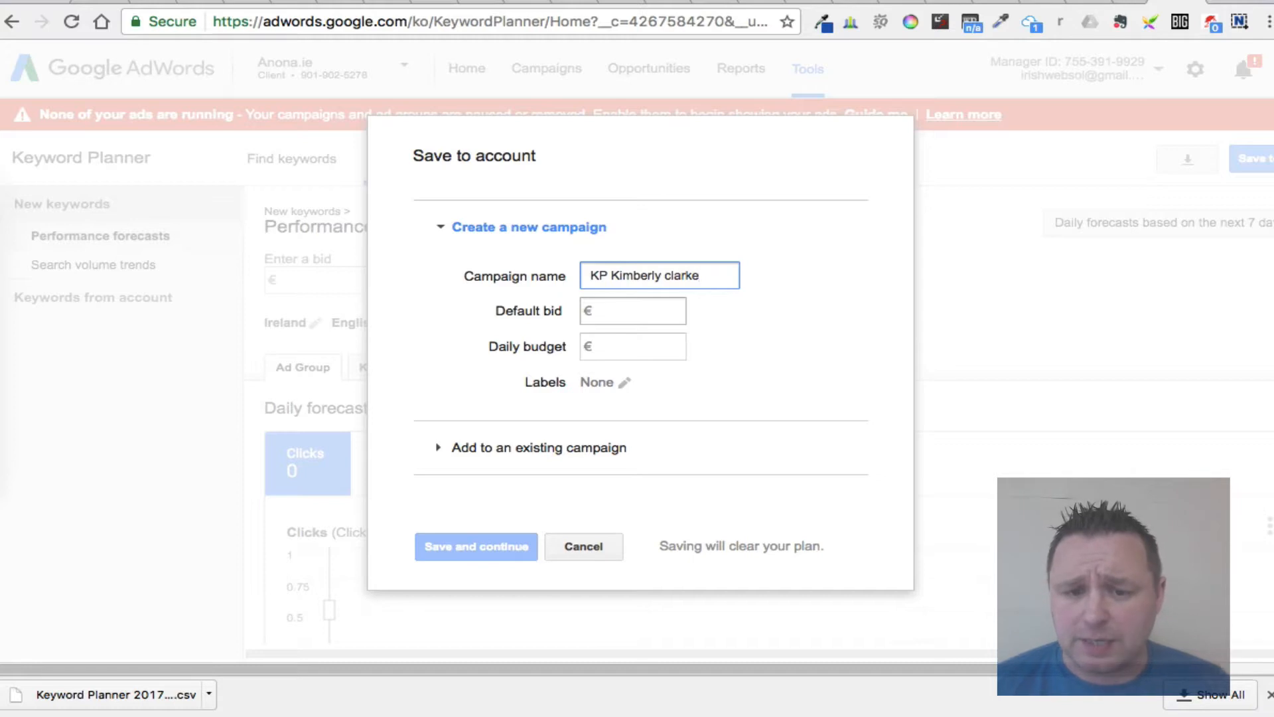
- Give the new campaign a default bid of €1.00 and a daily budget of €10, and save it
click(627, 307)
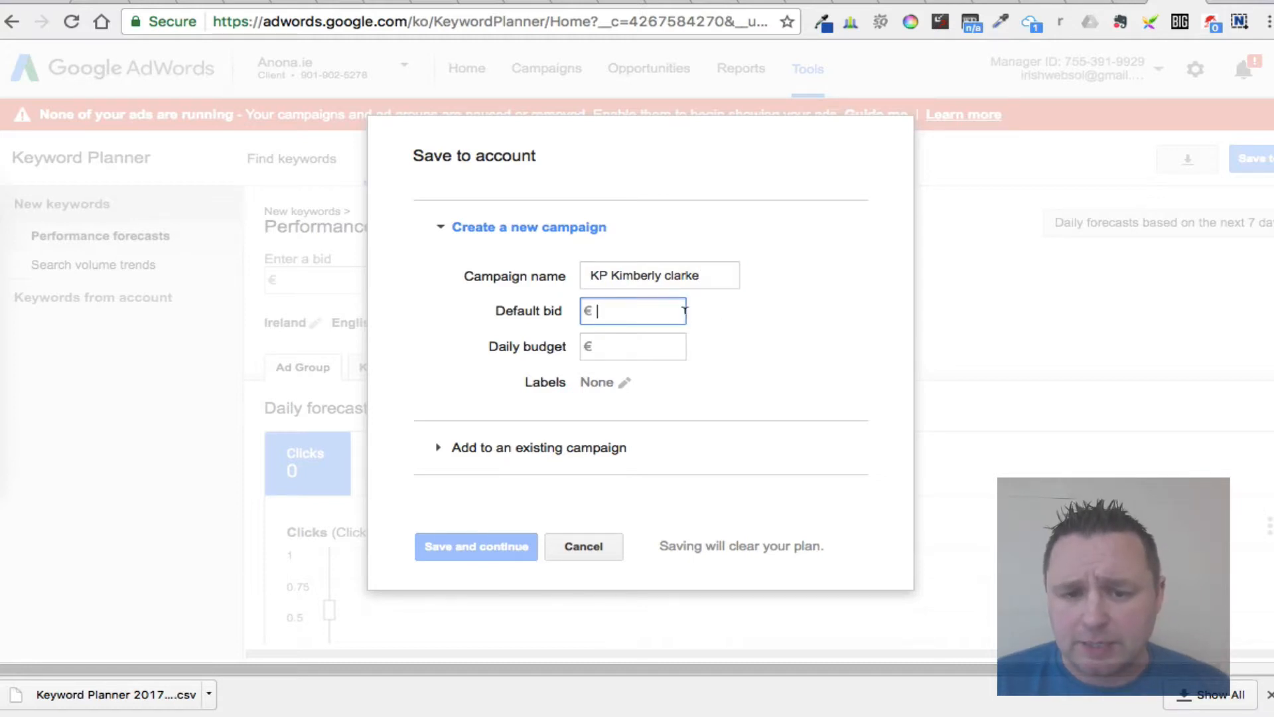
text(1)
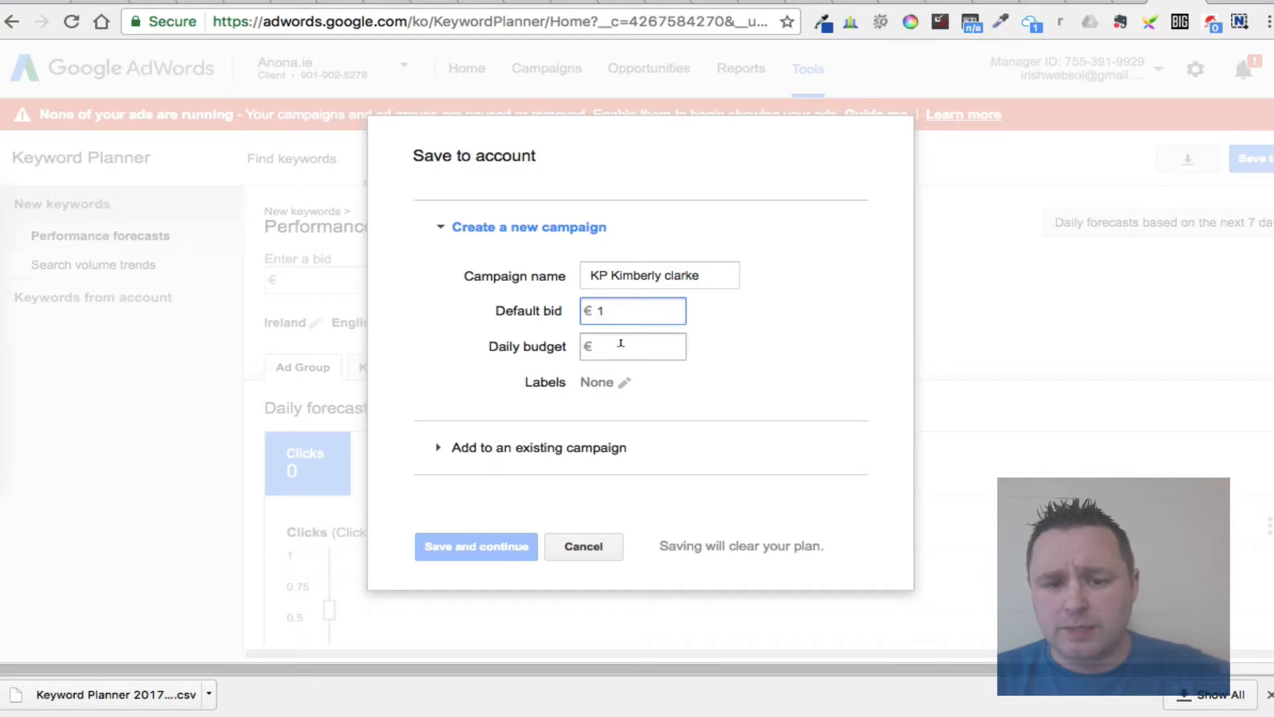
click(623, 346)
text(10)
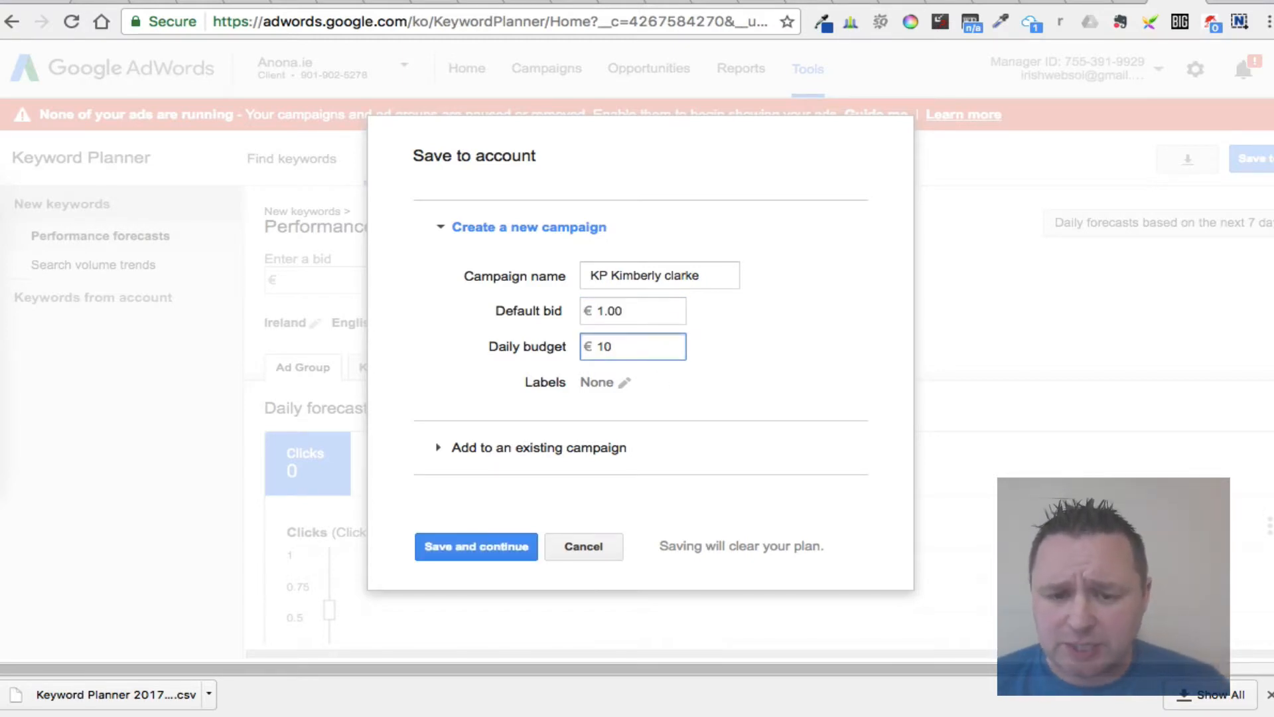
click(472, 552)
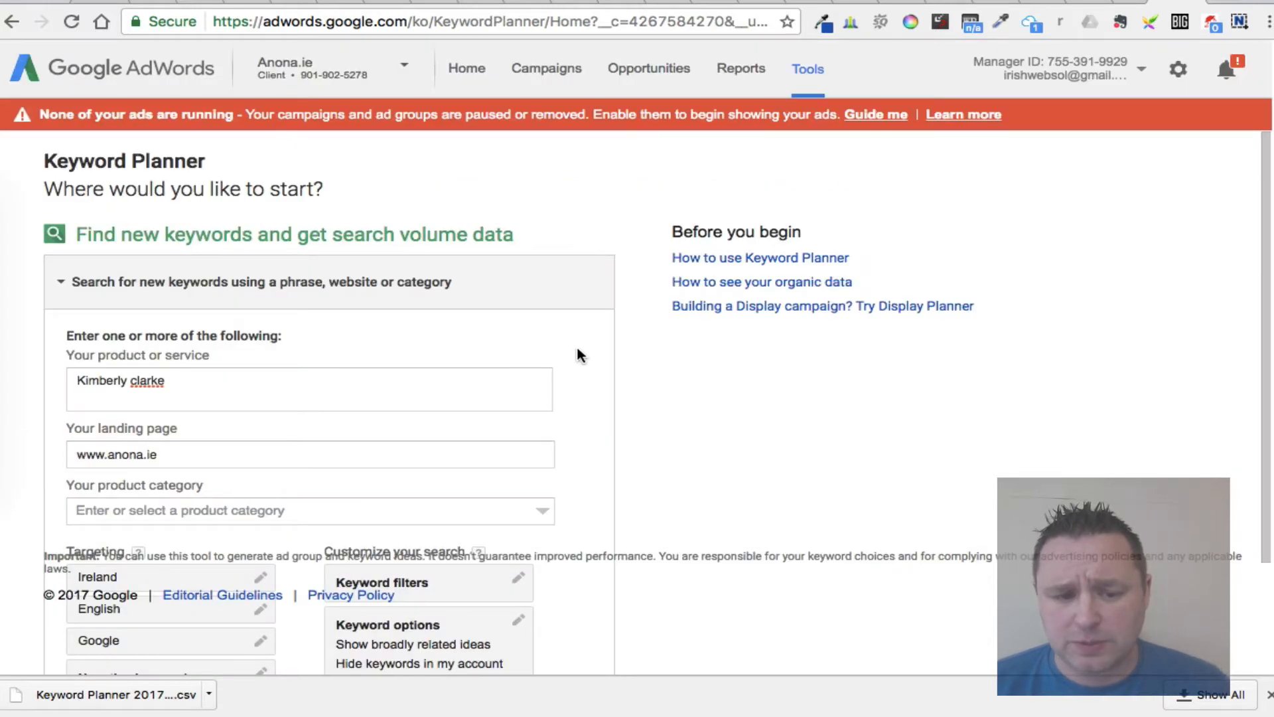
- Select the keywords of all campaigns across all pages and change their match type from broad match to exact match
click(531, 69)
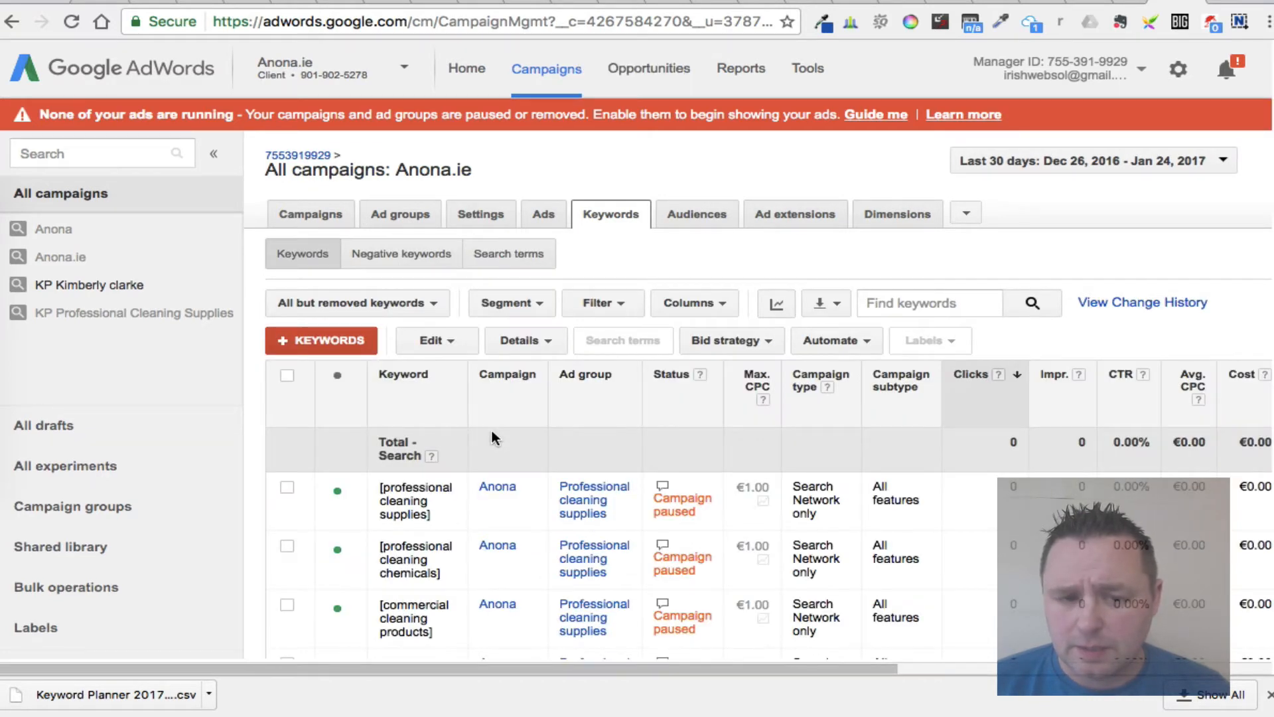
click(287, 376)
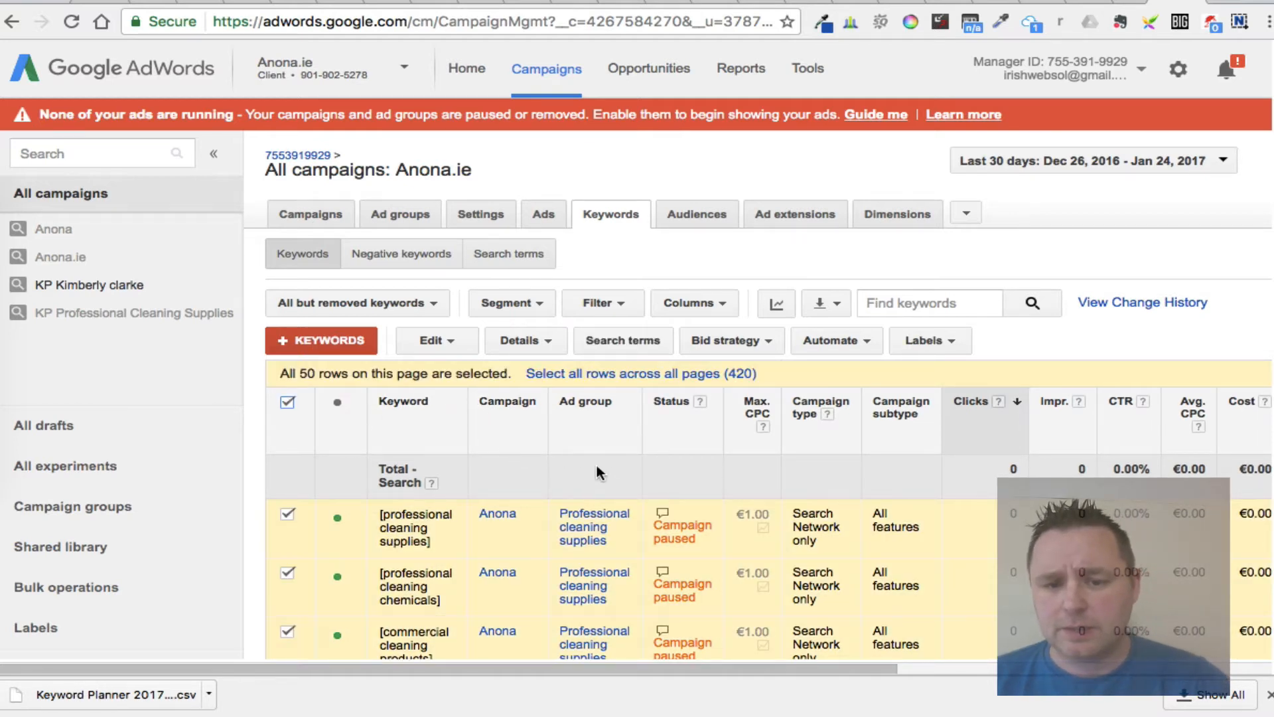
click(660, 375)
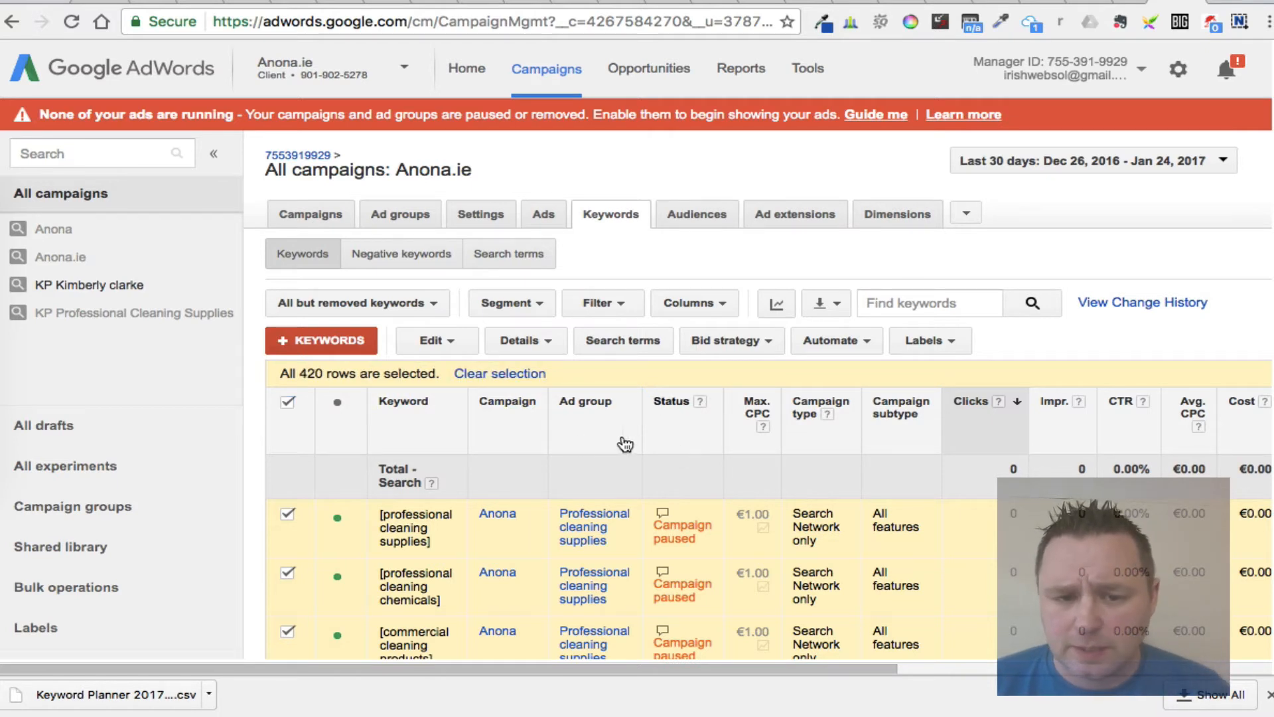
click(457, 339)
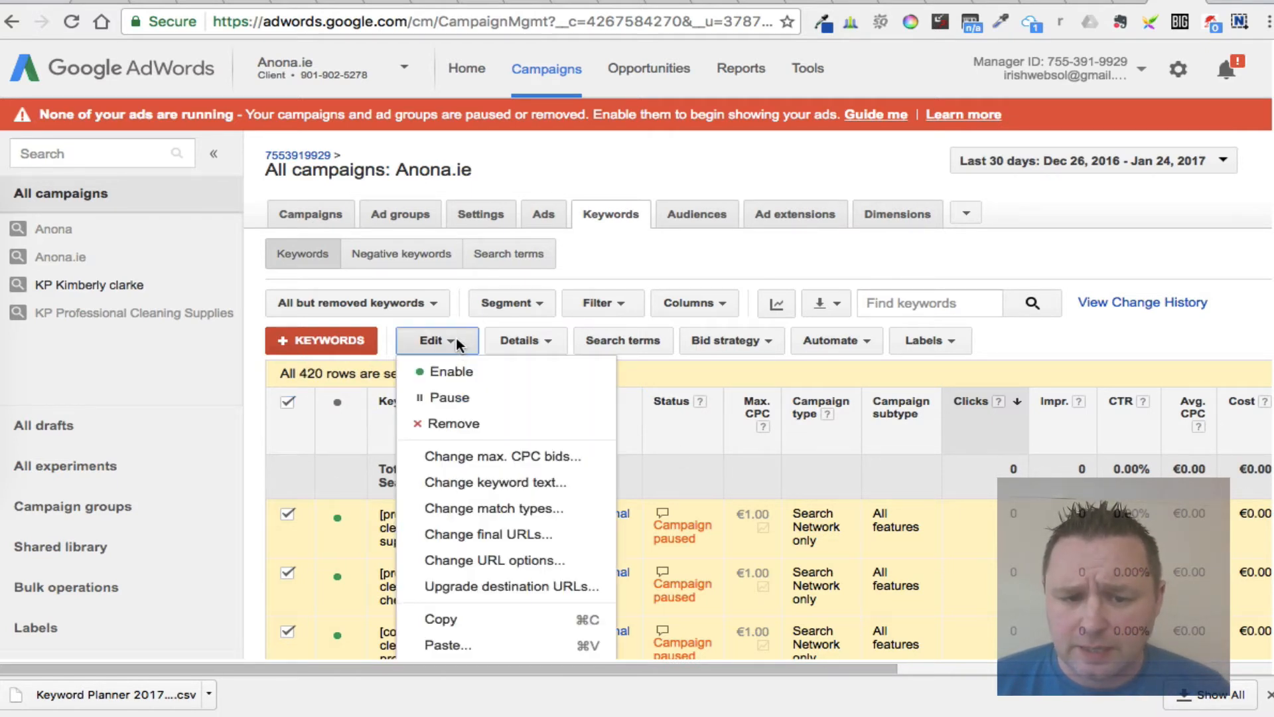
click(484, 509)
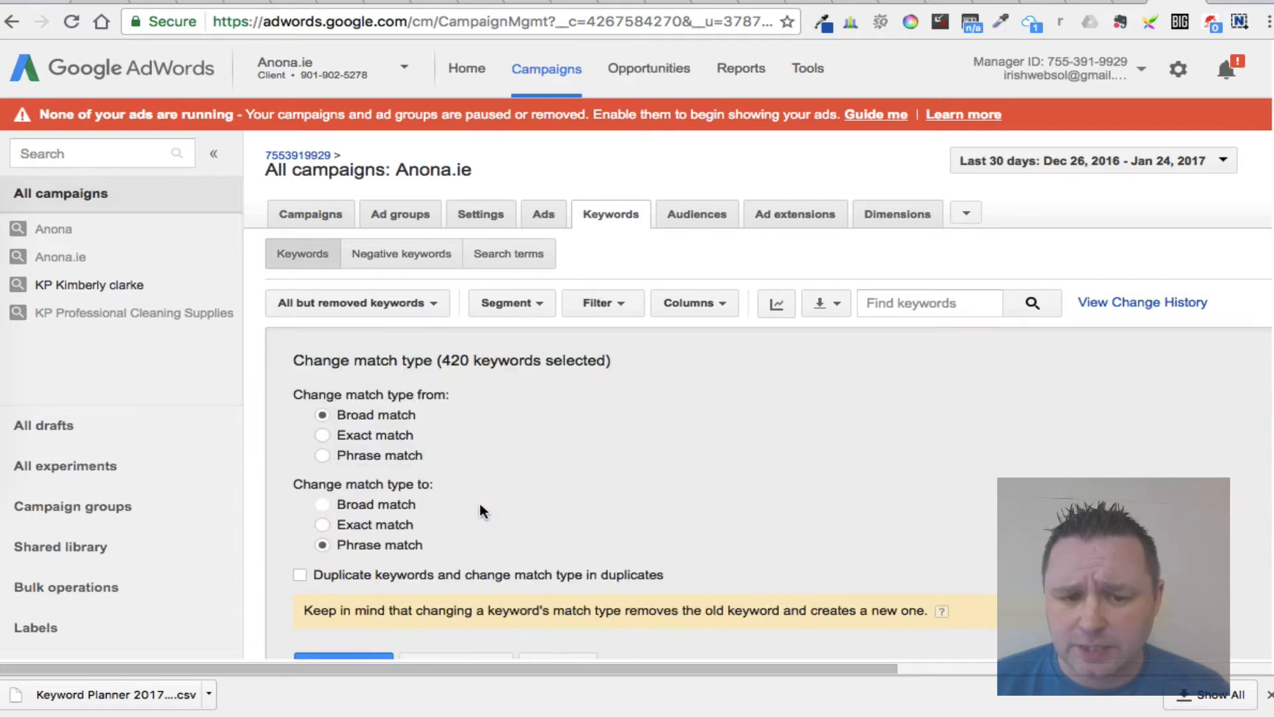
click(356, 524)
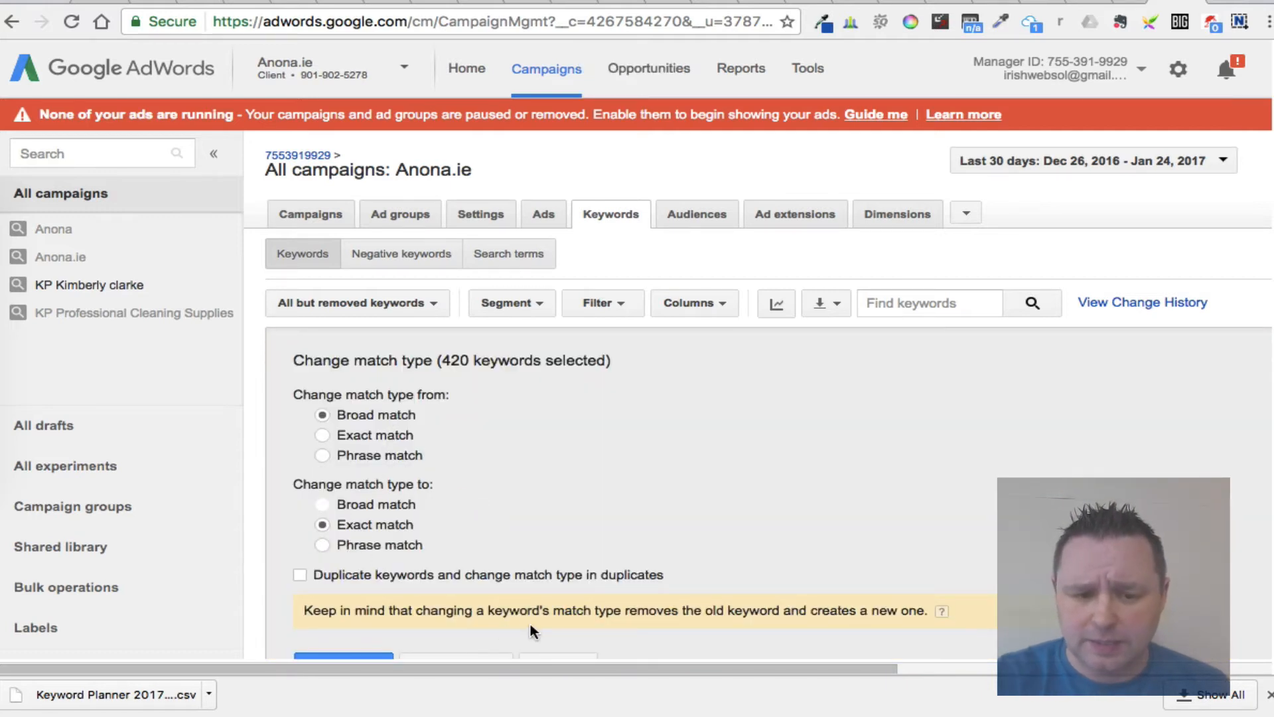
scroll(530, 624, down, 1)
scroll(531, 624, down, 5)
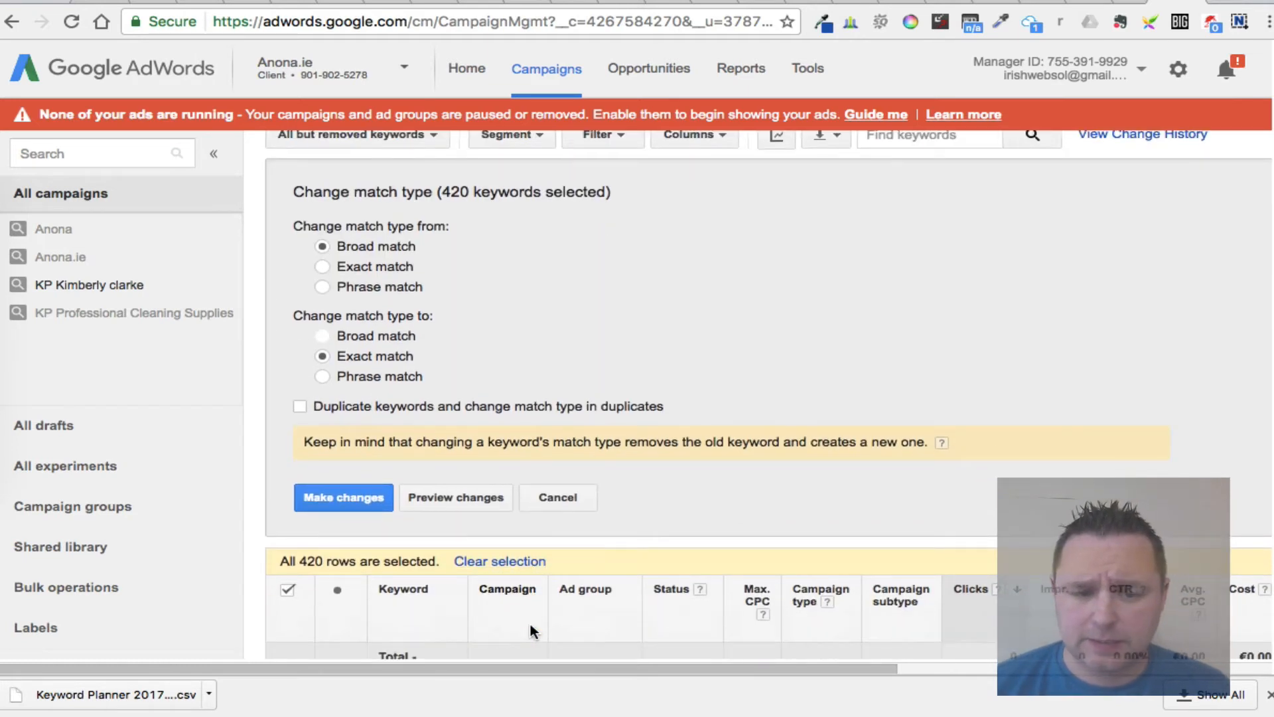
click(352, 498)
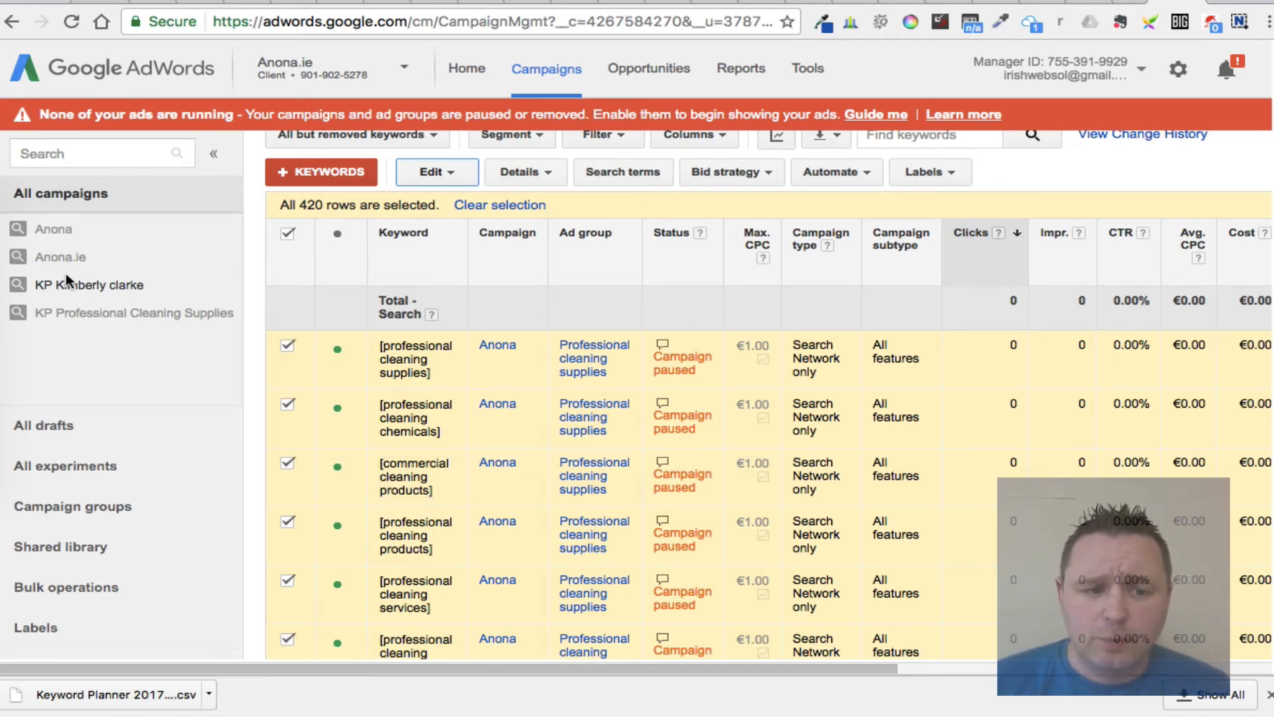
- Pause the "KP Kimberly clarke" campaign in the account's campaign list
click(75, 290)
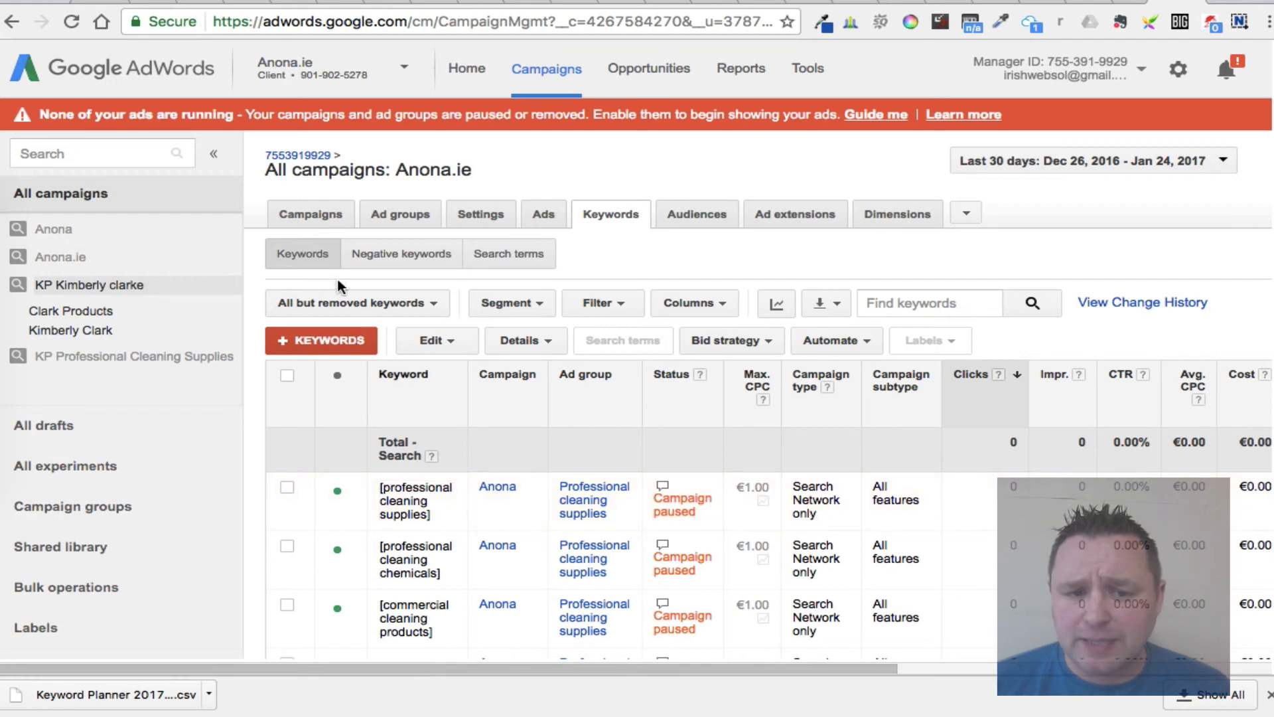
click(312, 216)
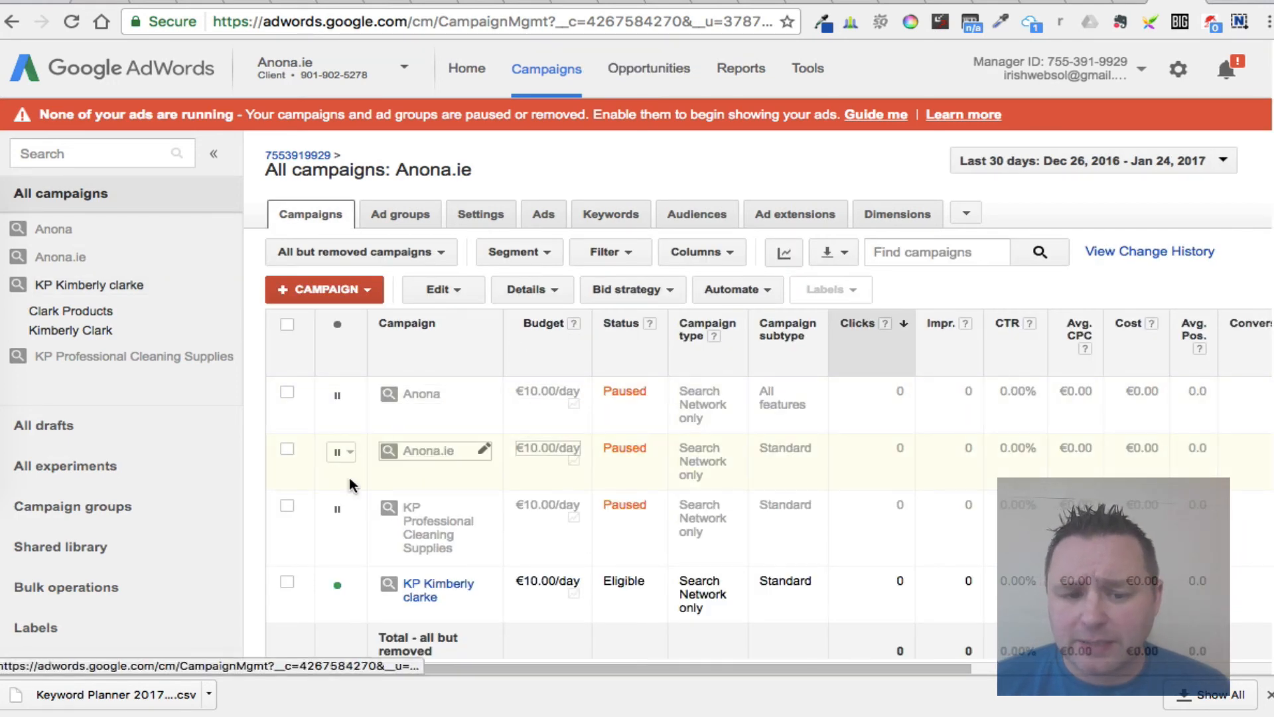
click(341, 590)
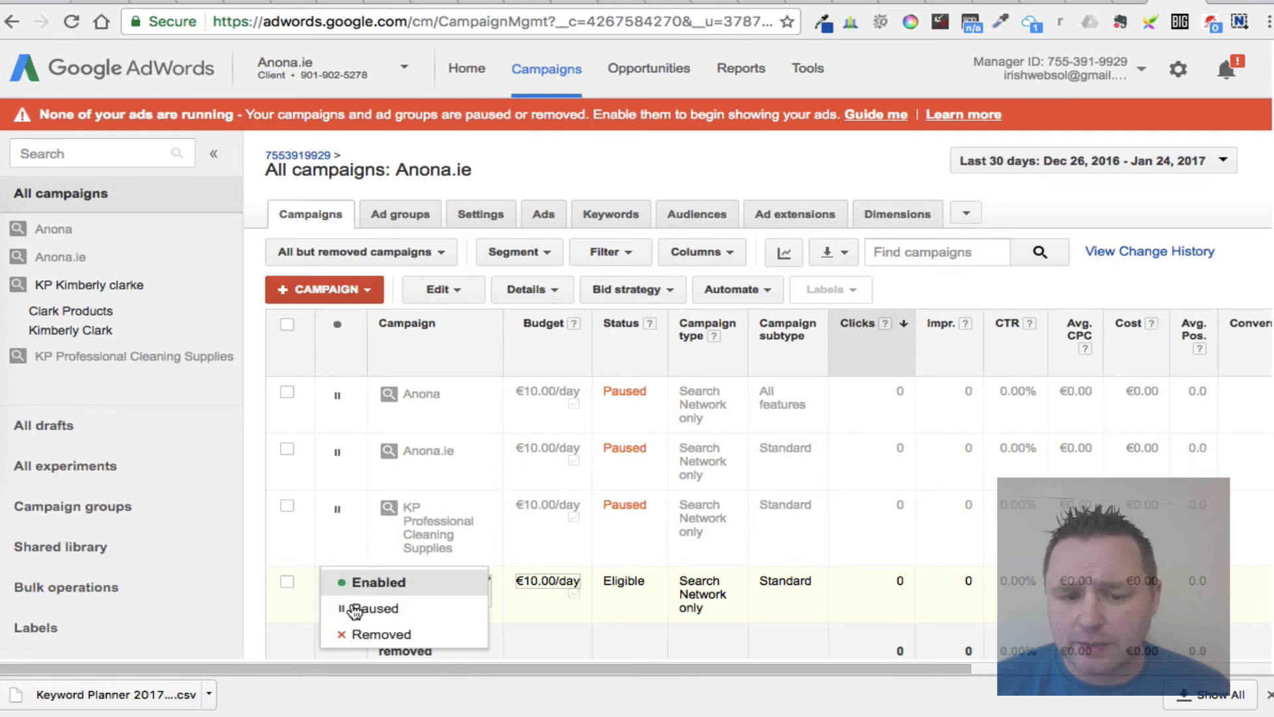
click(368, 616)
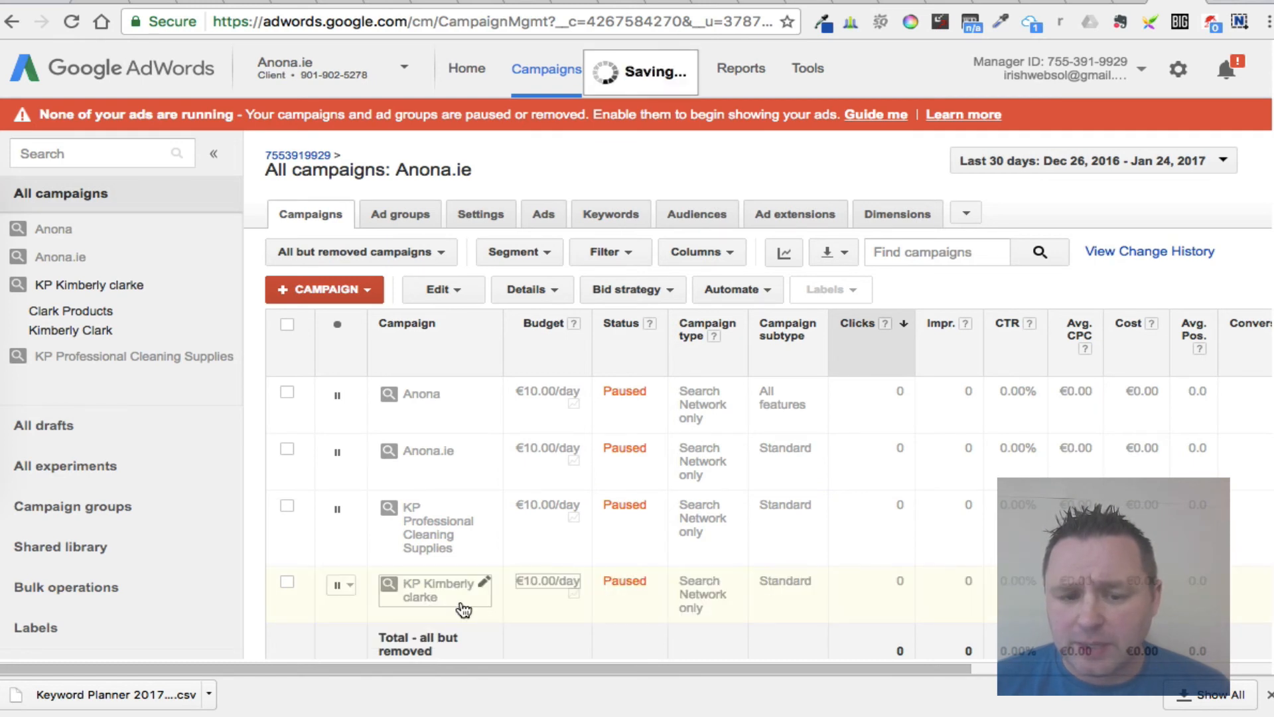